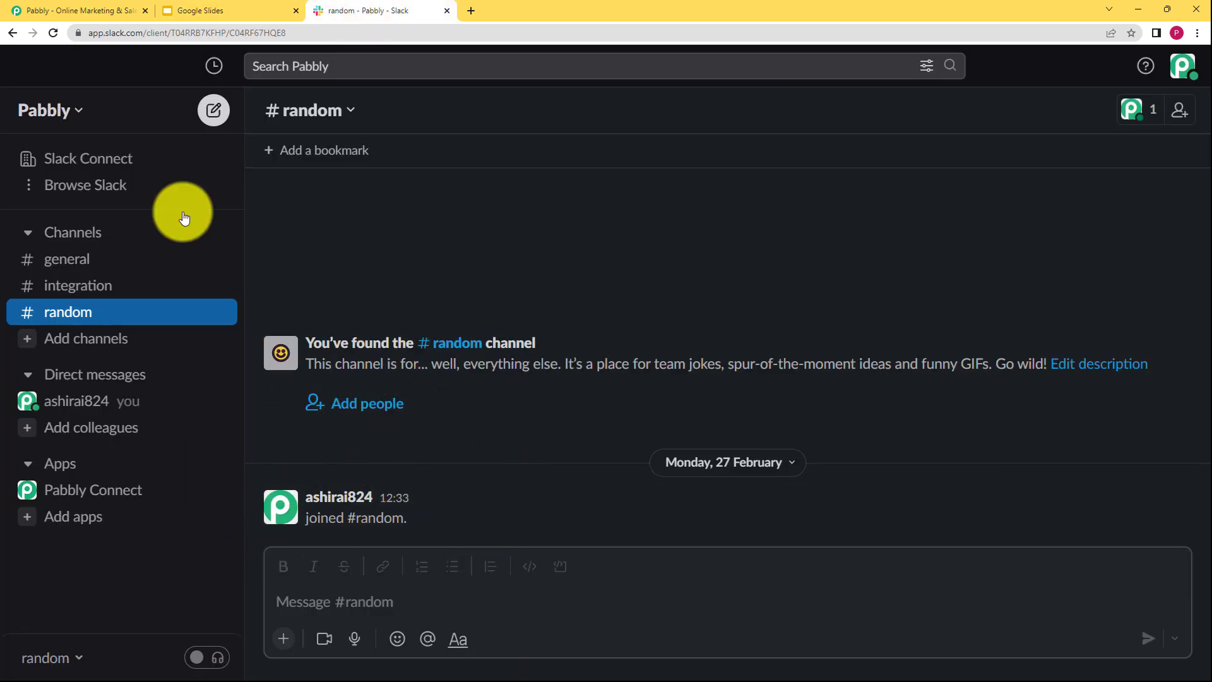
- Switch to the Pabbly website, sign in with Google, and open Pabbly Connect from the list of apps
left_click(106, 7)
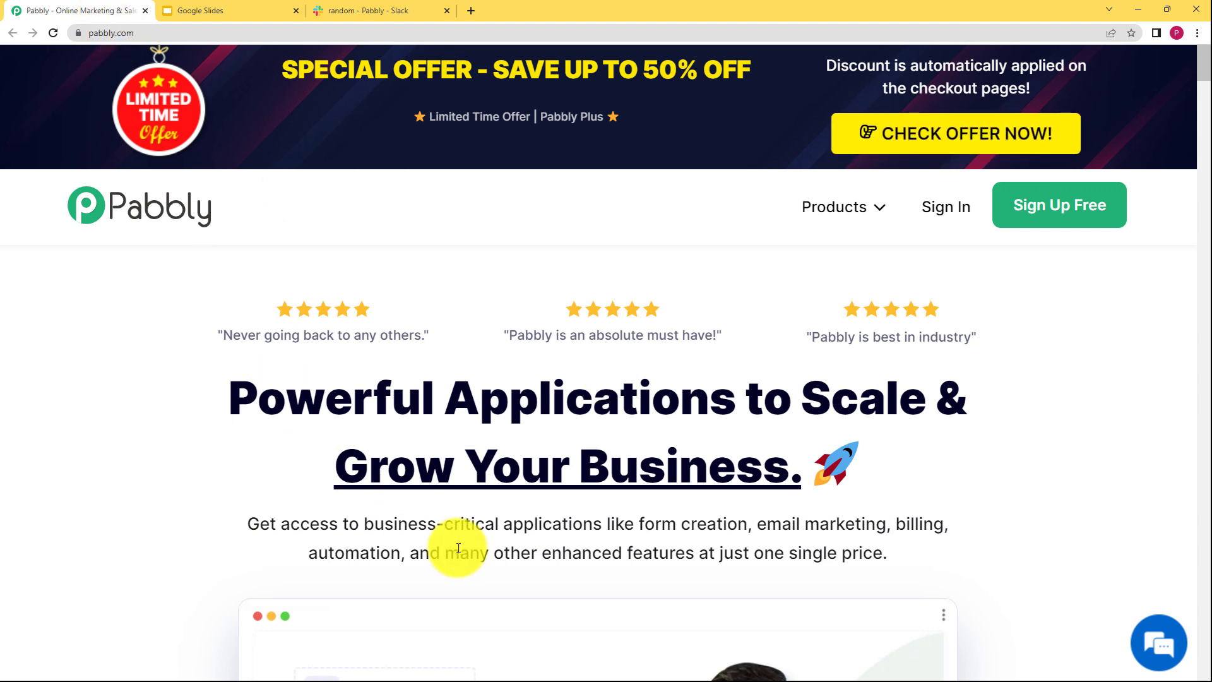
left_click(936, 219)
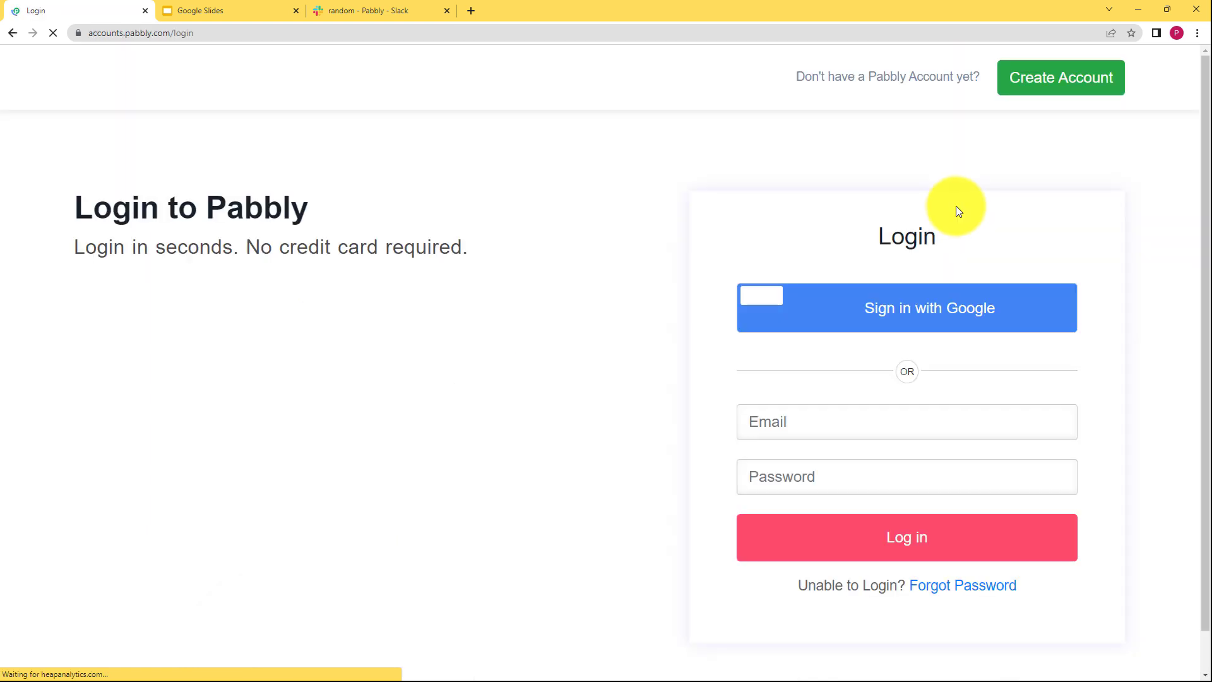
left_click(918, 321)
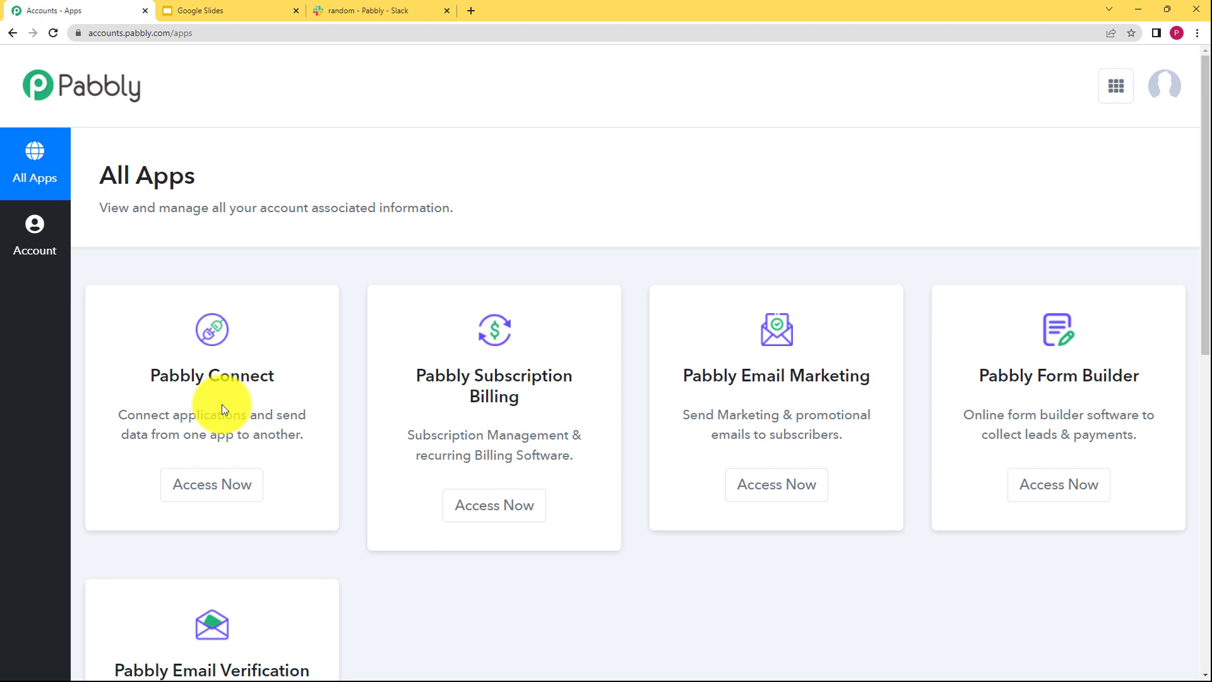
left_click(212, 481)
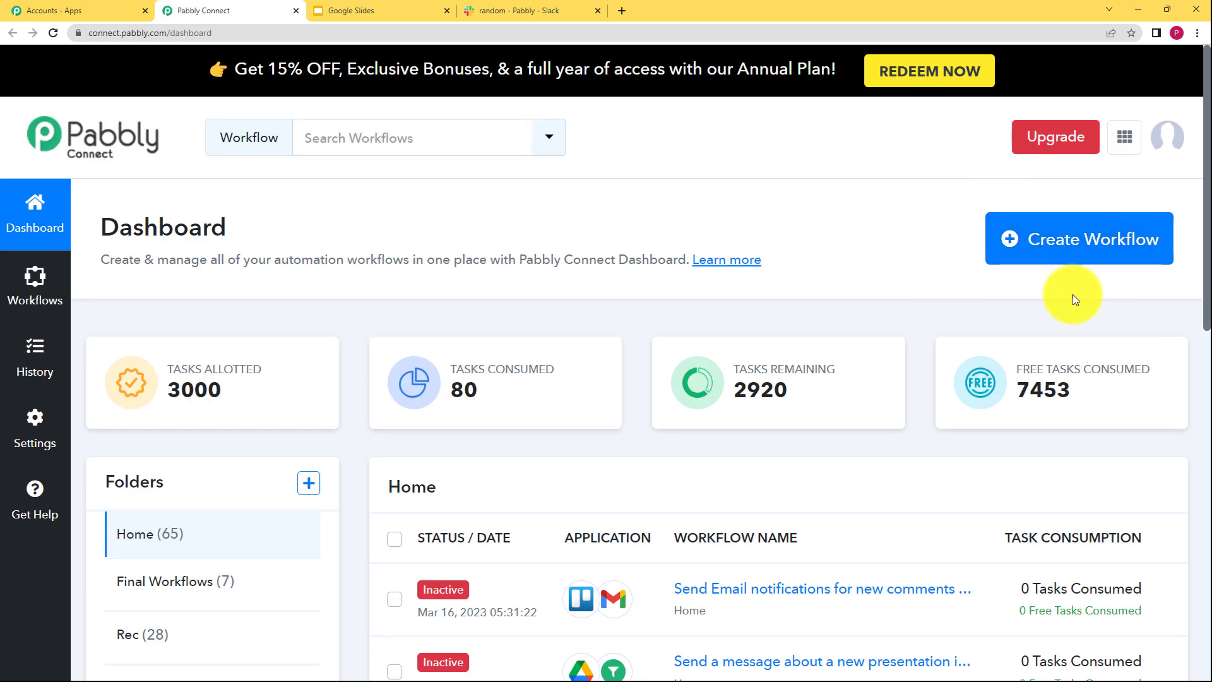
- Create a workflow named "Send message on Slack for new presentation in Google Slides"
left_click(1056, 261)
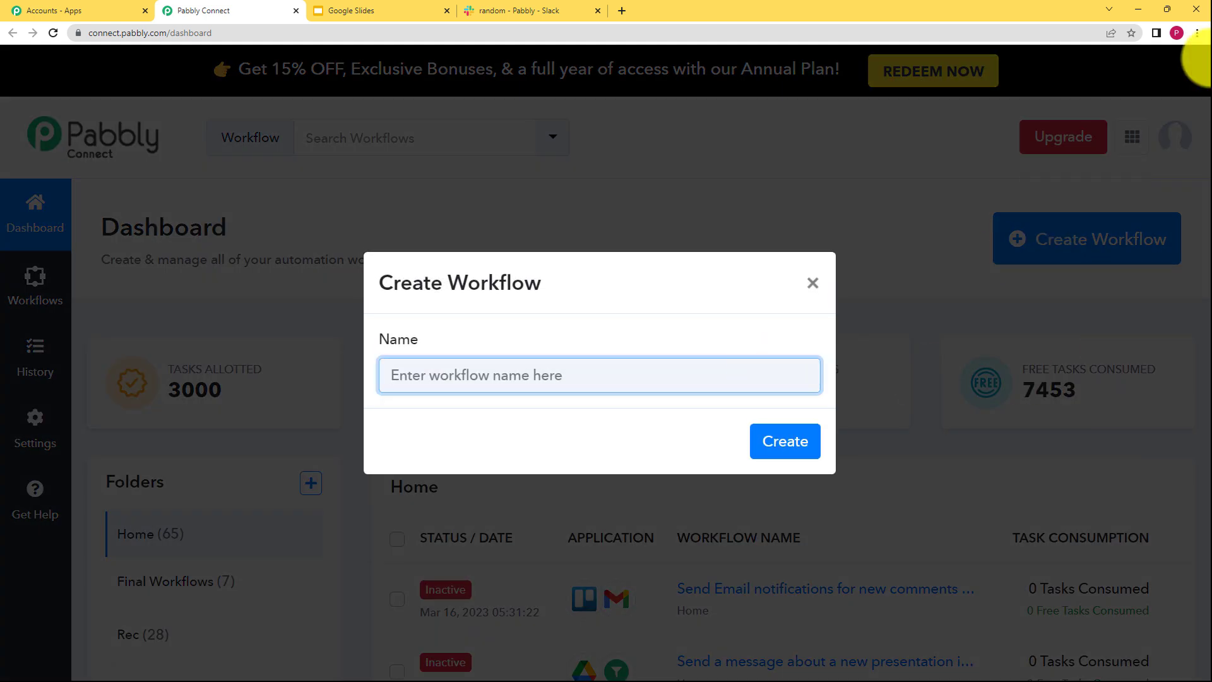
type("s")
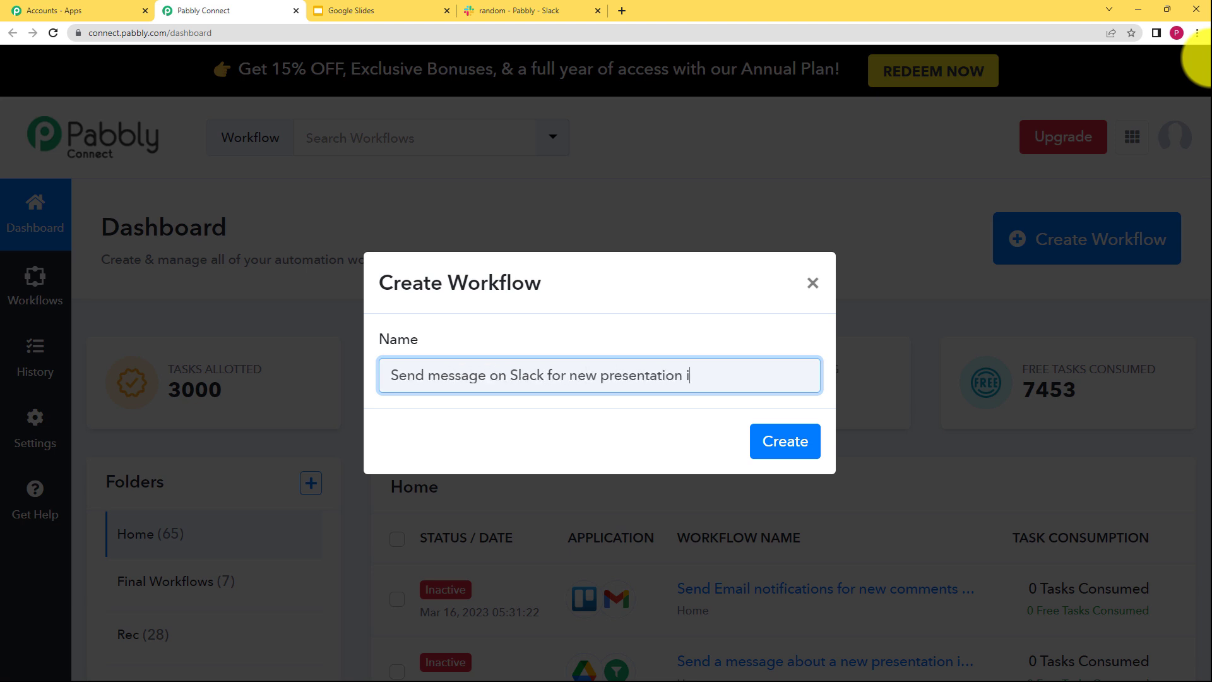
type("s")
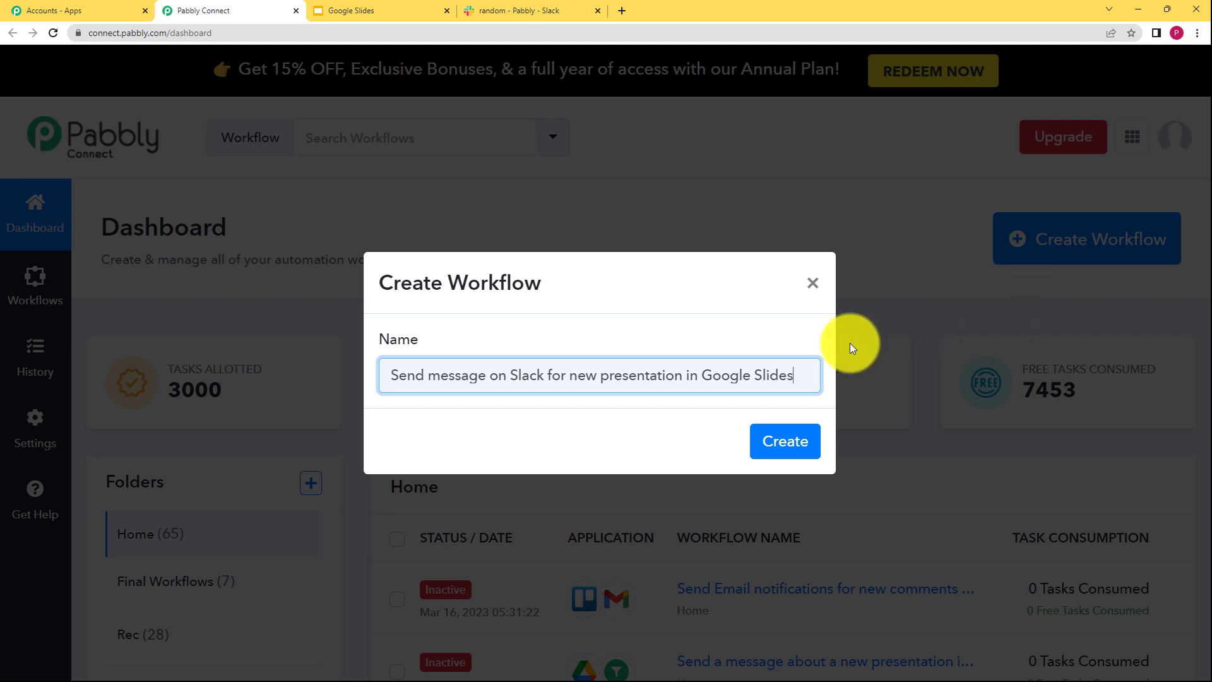
left_click(784, 439)
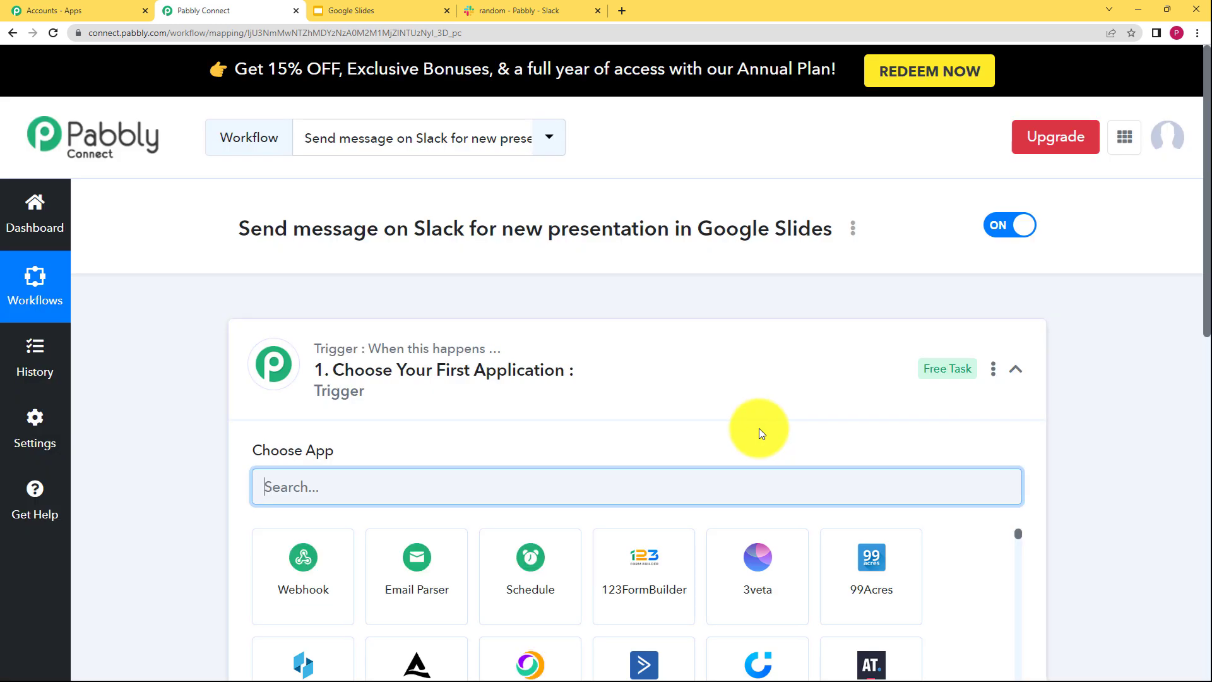
left_click(738, 338)
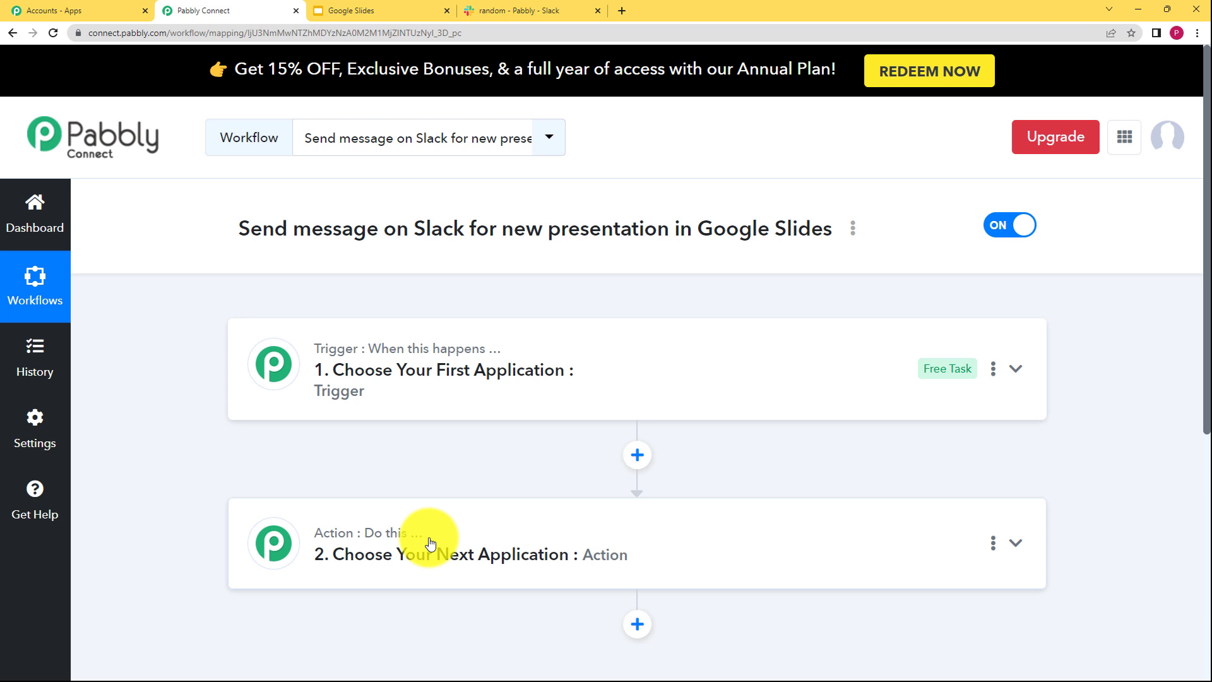
mouse_move(401, 537)
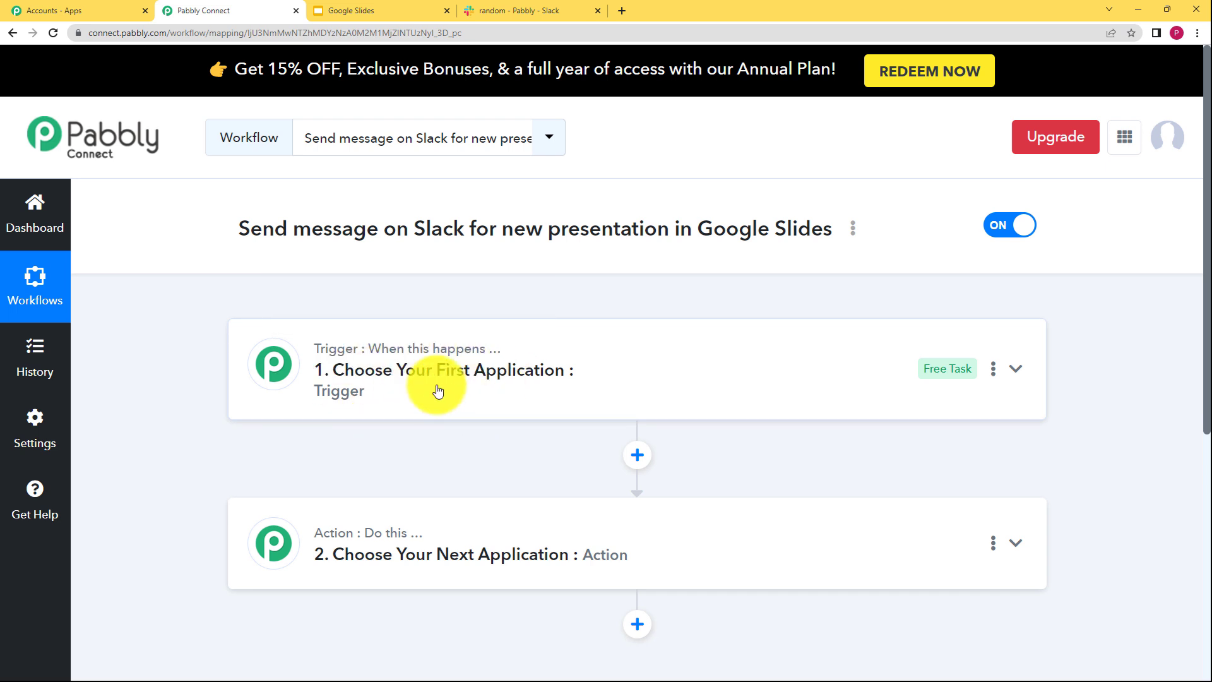
left_click(434, 365)
left_click(319, 392)
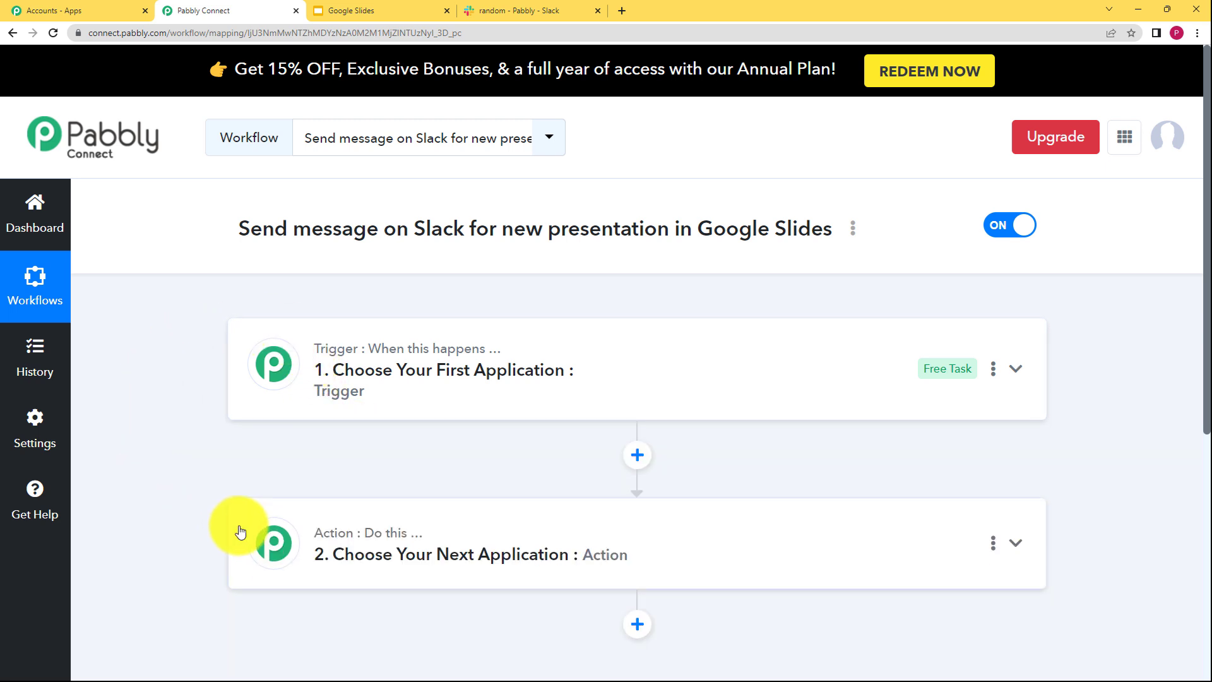
left_click(470, 553)
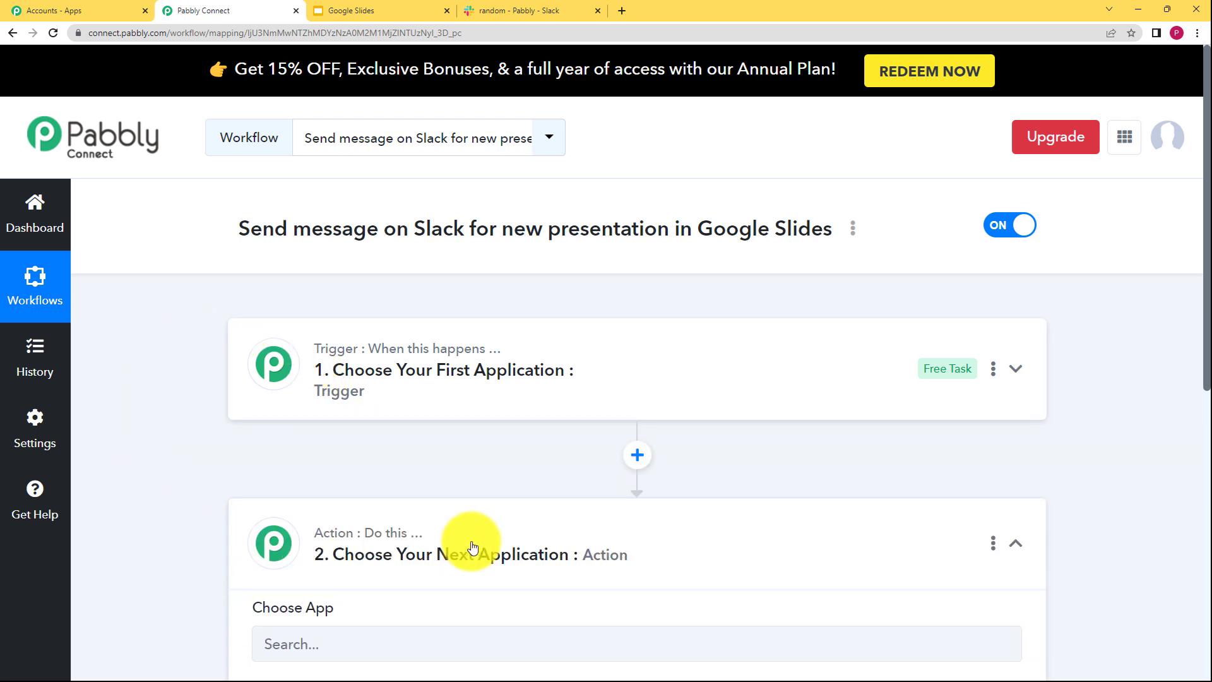
left_click(447, 544)
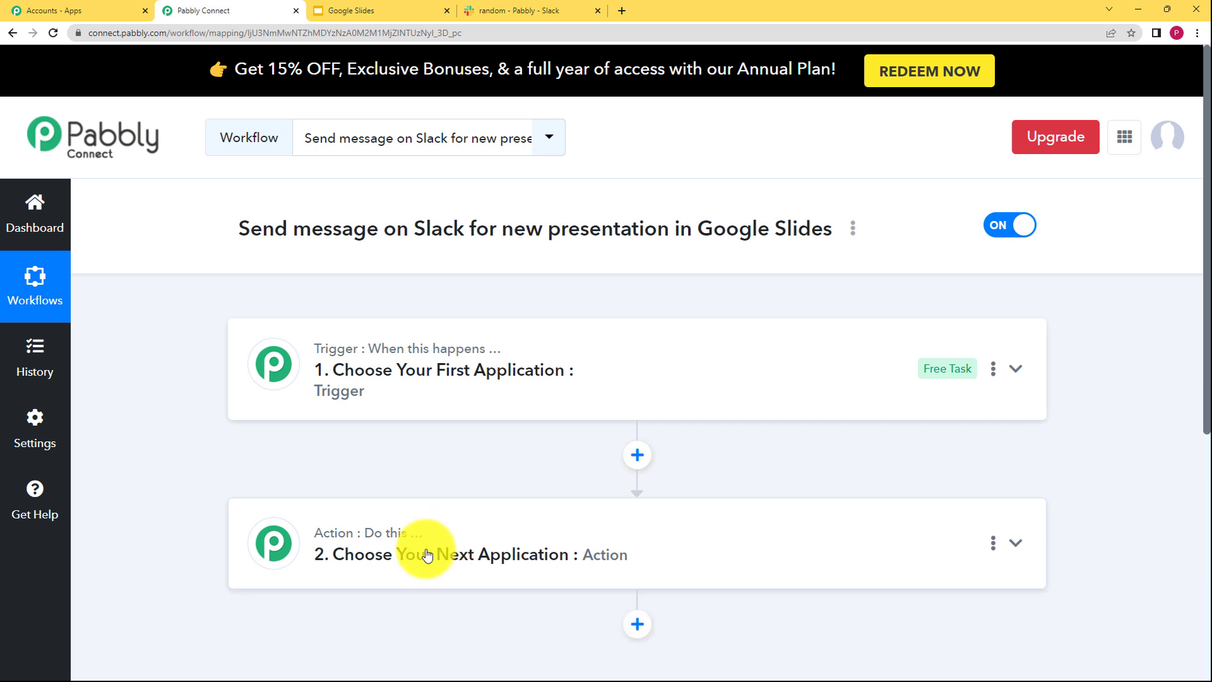
- Search the trigger's app list for Google Drive and choose it as the trigger application
left_click(486, 401)
left_click(480, 475)
type("goog")
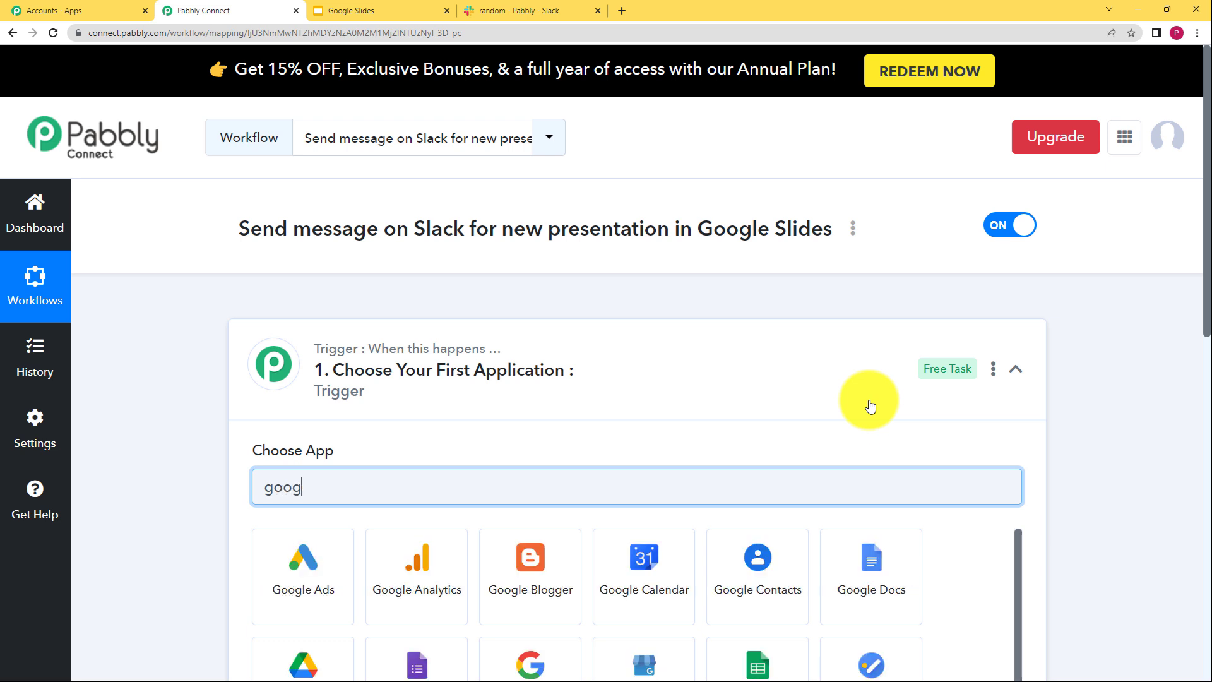
type("le driv")
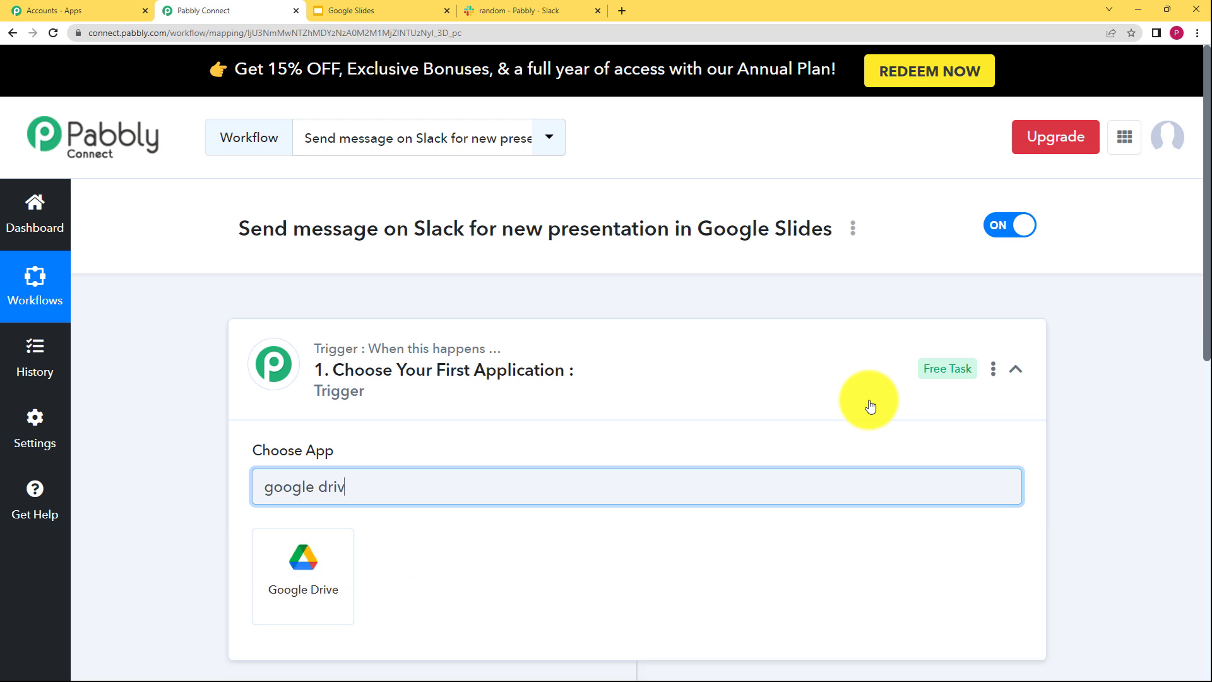
left_click(329, 562)
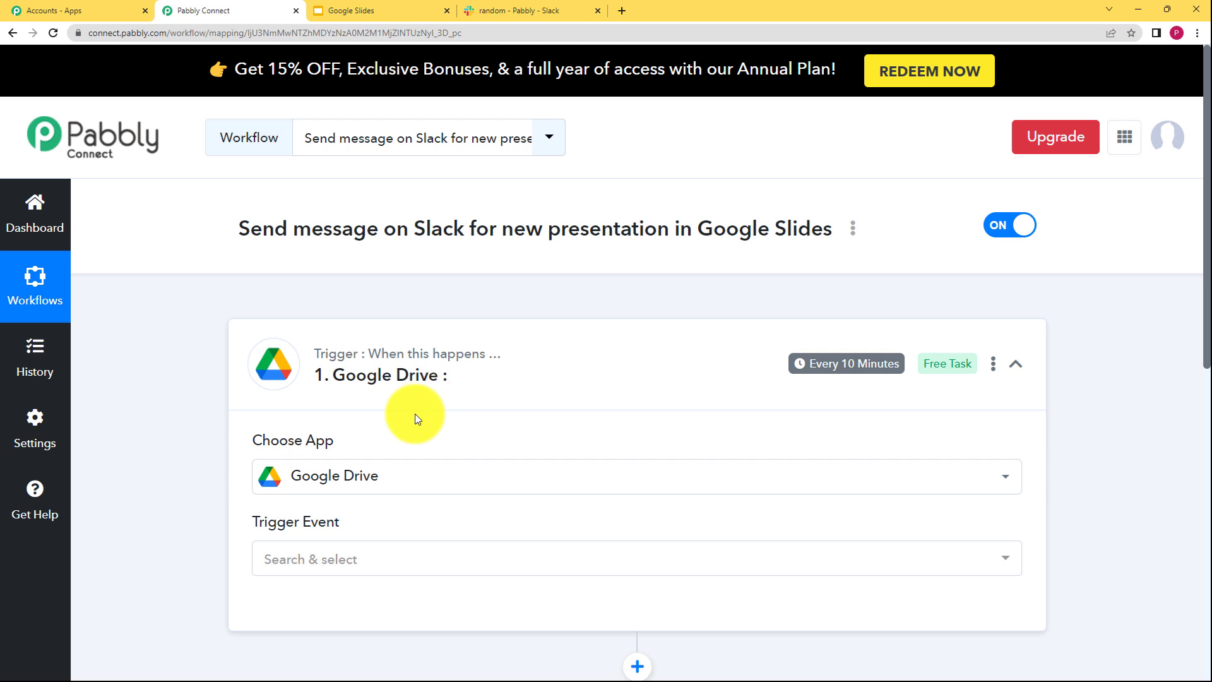
- Try New File as the Google Drive trigger event and glance at the Slack random channel
scroll(284, 476, "down", 1)
left_click(351, 495)
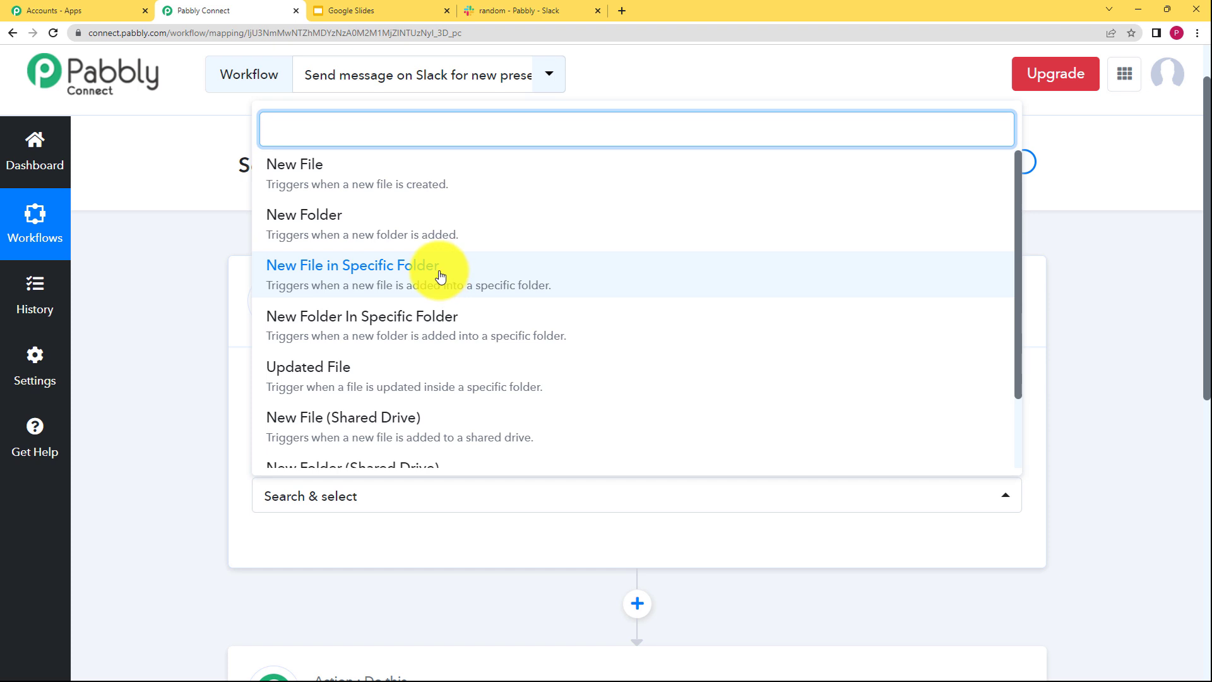
left_click(356, 193)
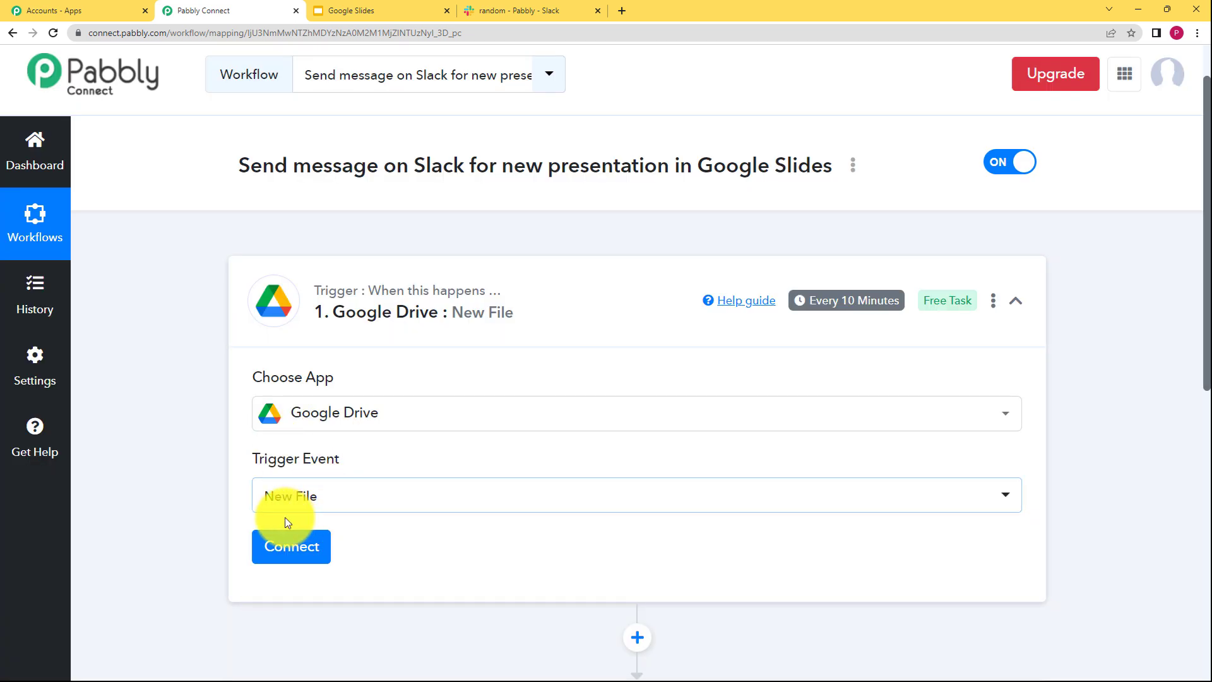
left_click(563, 11)
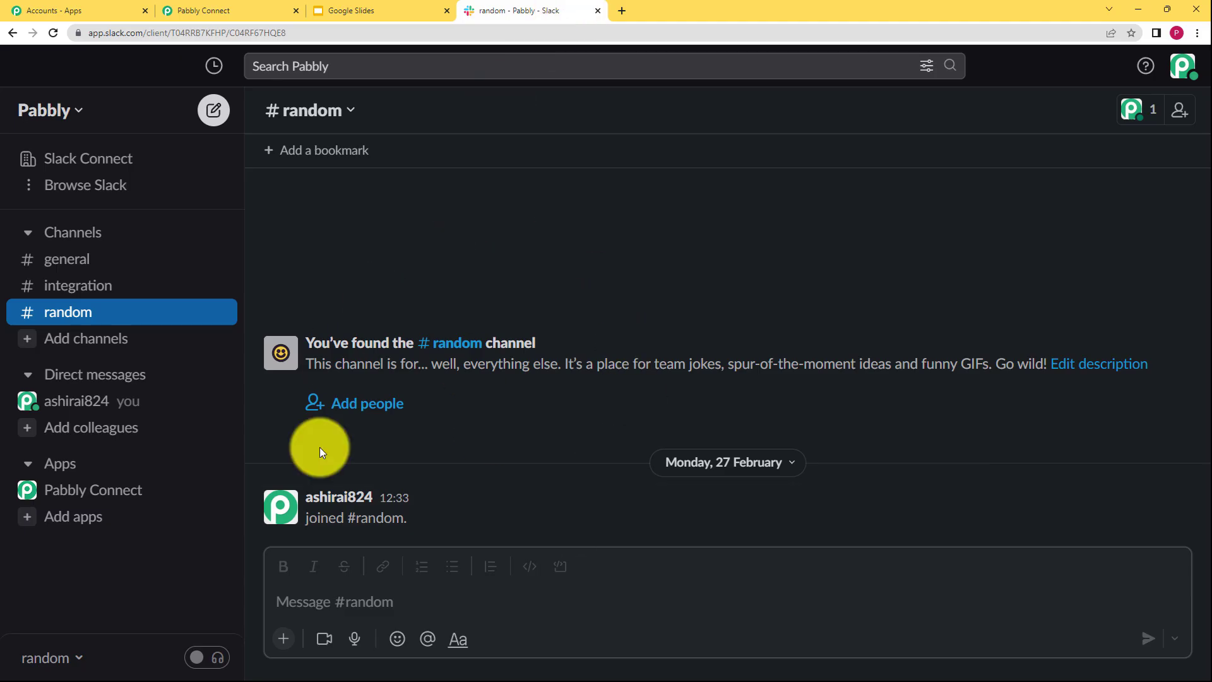
left_click(243, 11)
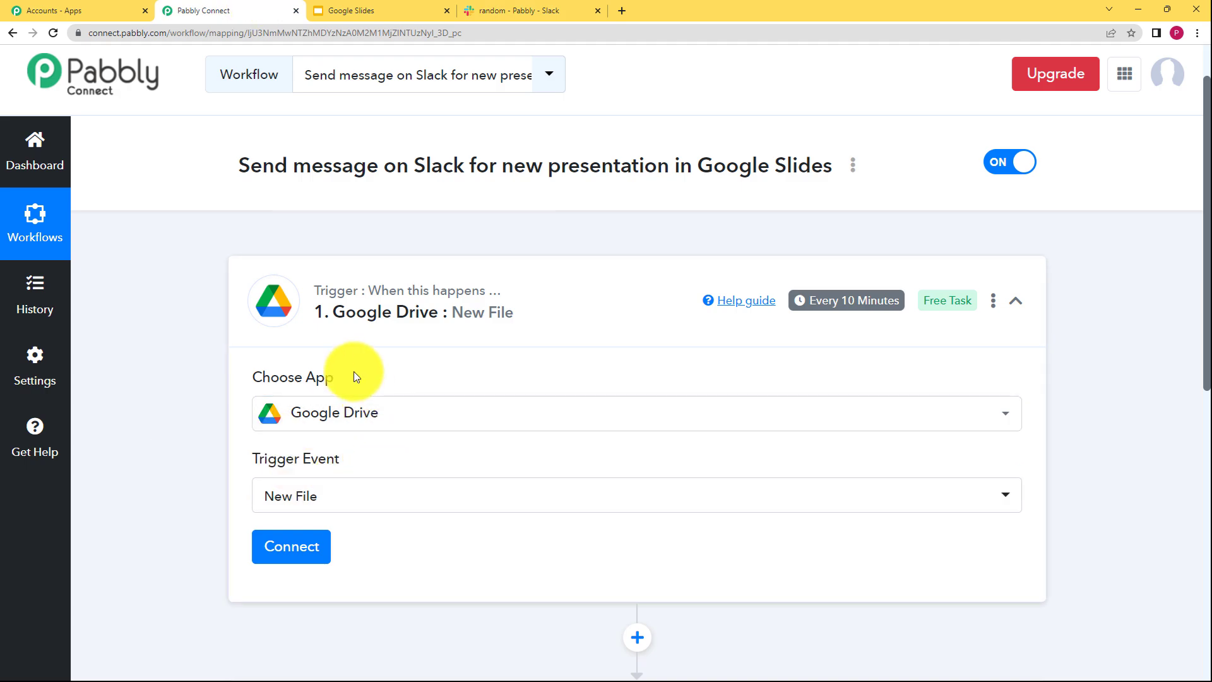
- Set the Google Drive trigger event to New File in Specific Folder and open its account connection setup
left_click(344, 498)
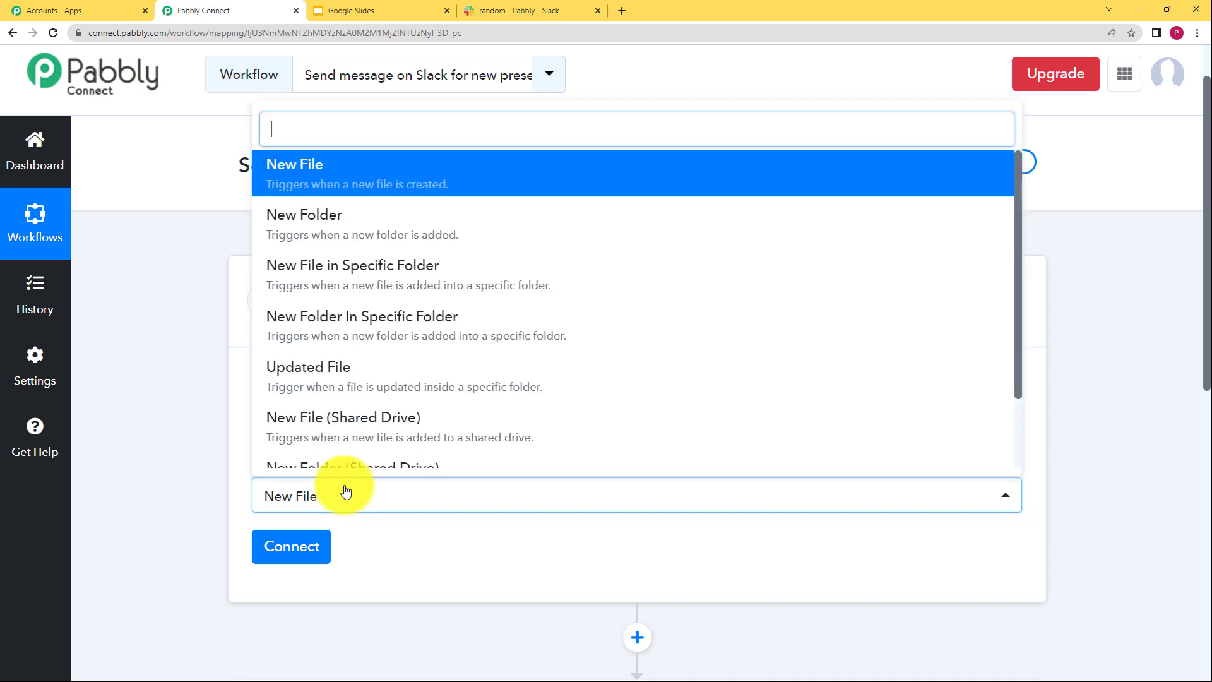
left_click(342, 280)
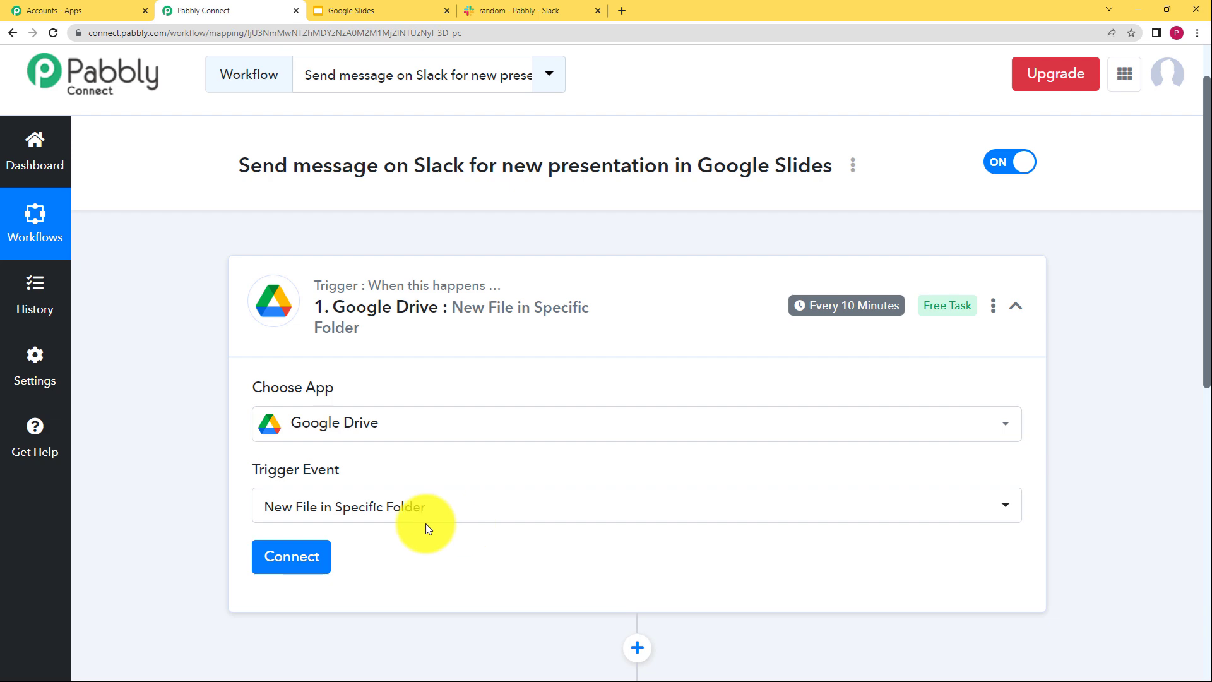
left_click(325, 556)
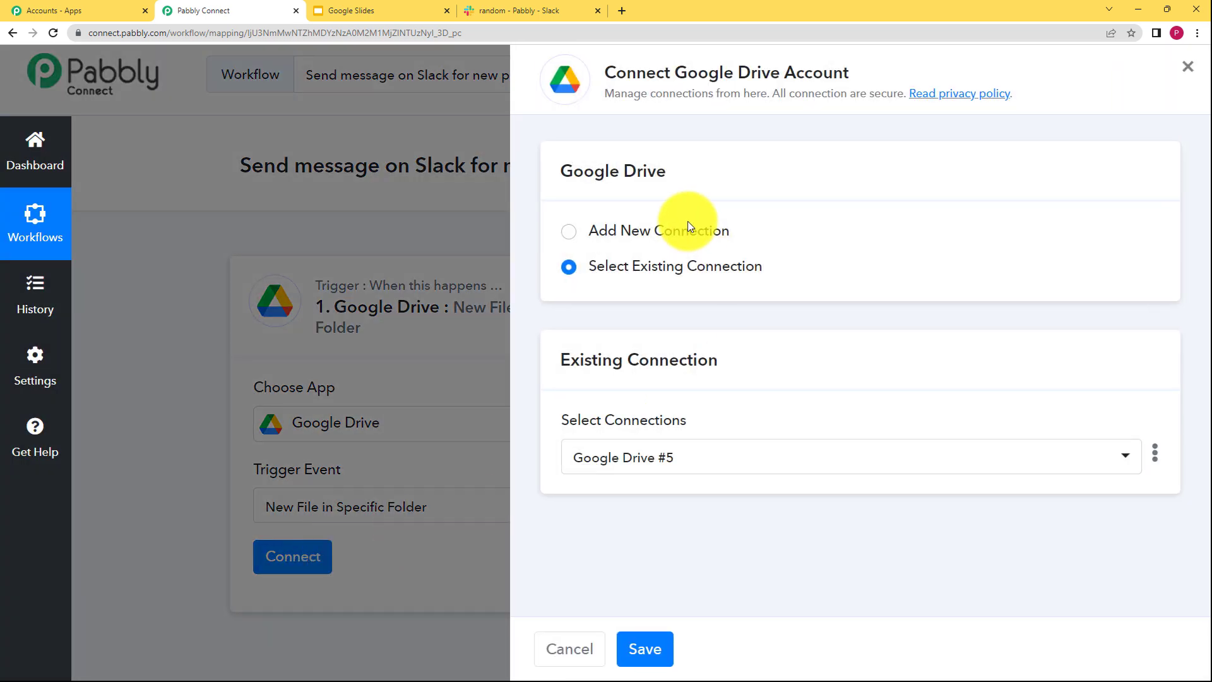
- Add a new Google Drive connection by signing in with the Google account and allowing Pabbly Connect Drive access
left_click(674, 234)
left_click(699, 450)
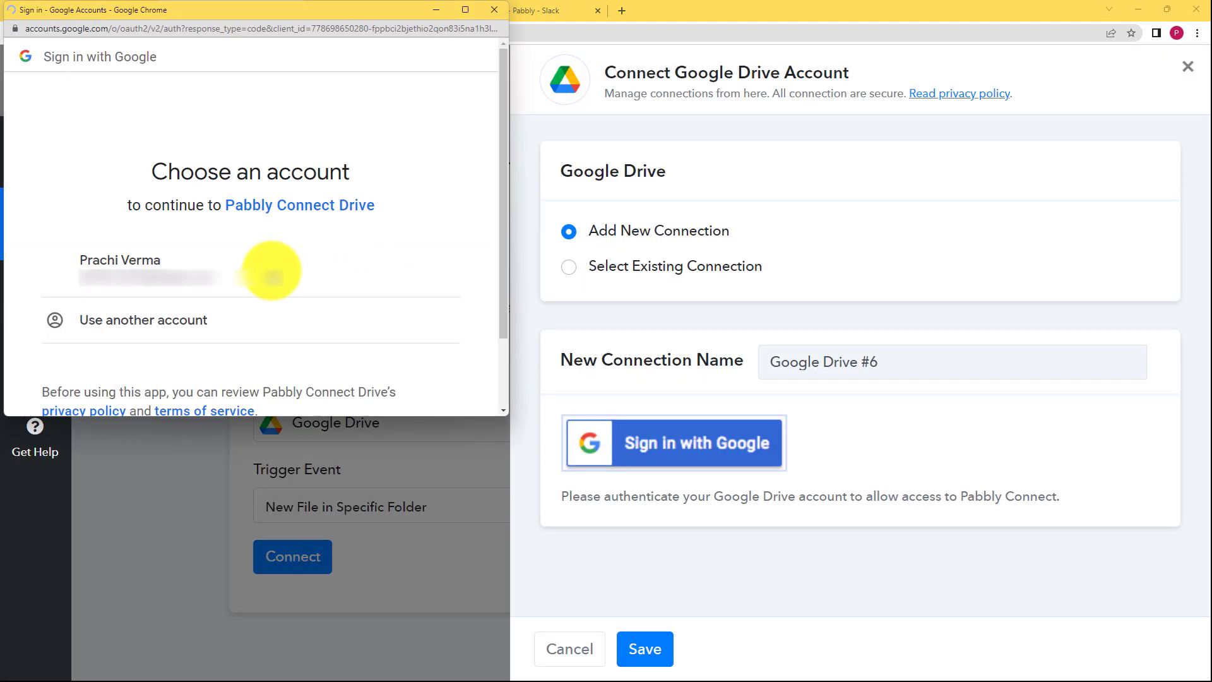
left_click(281, 290)
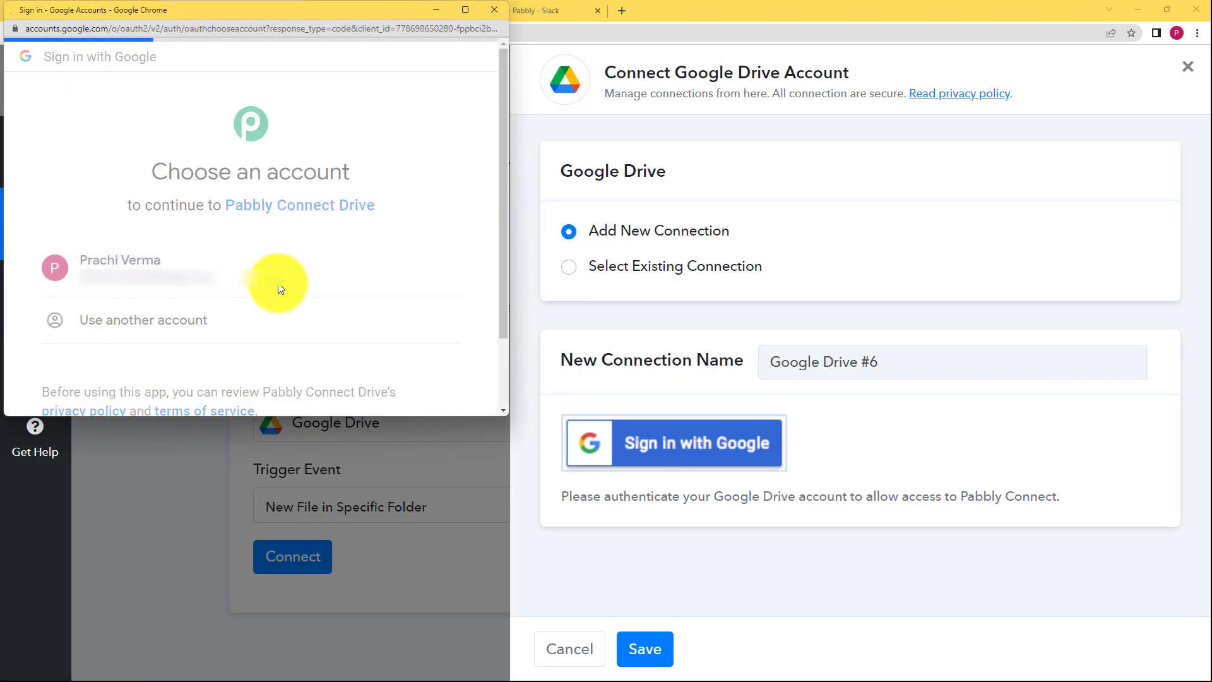
scroll(279, 285, "down", 5)
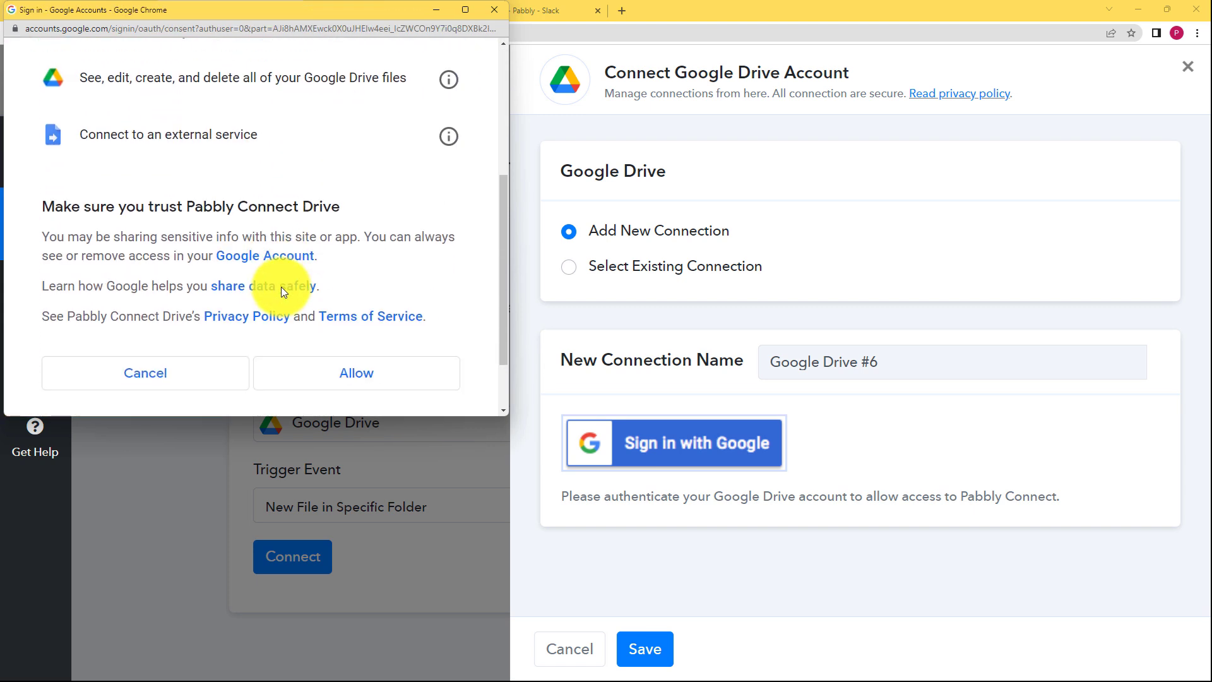
left_click(335, 292)
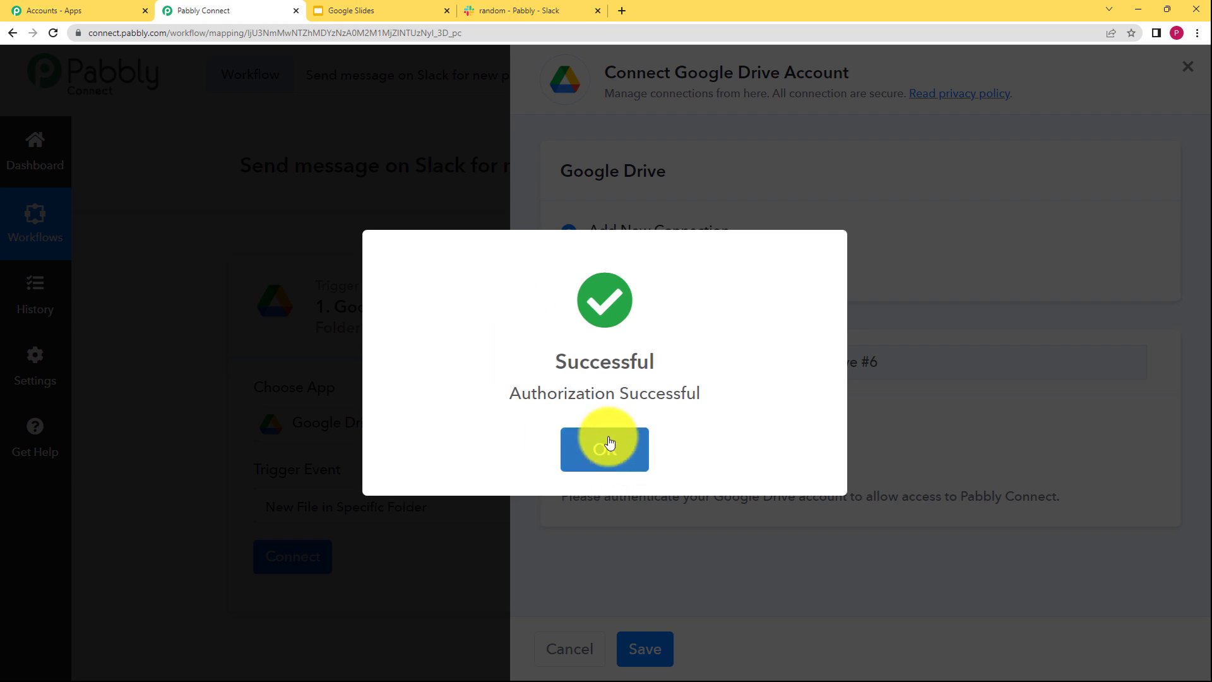
left_click(606, 442)
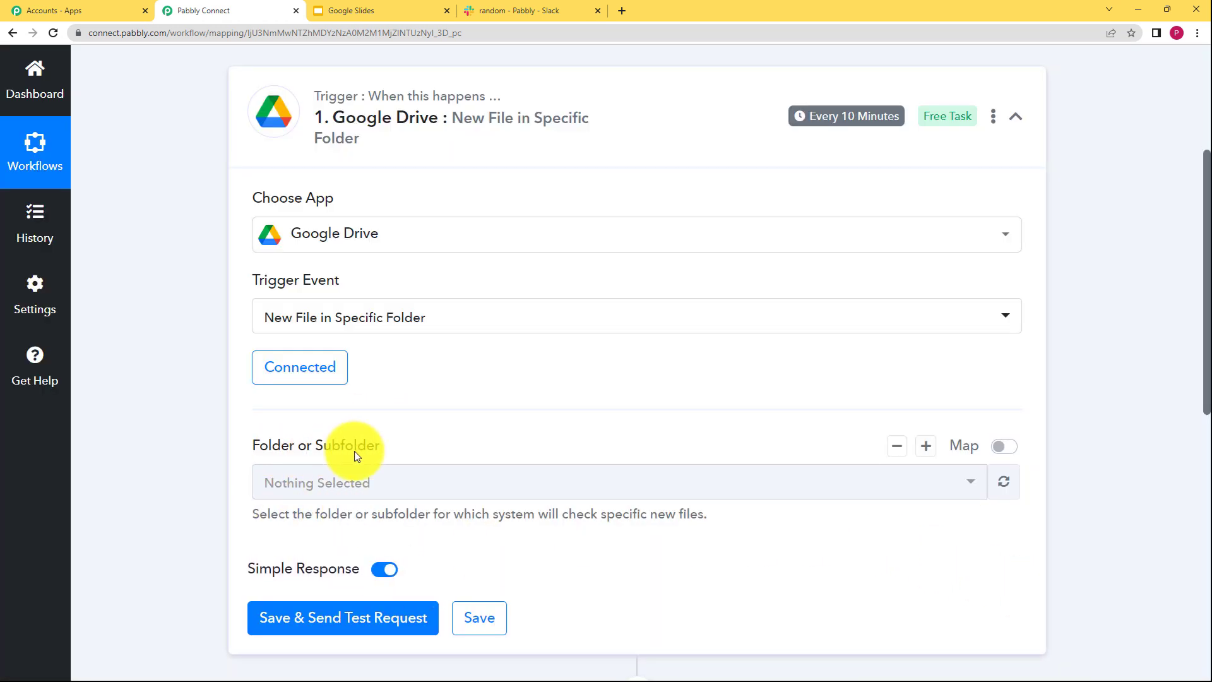
- Open Google Drive in a new browser tab
left_click(622, 10)
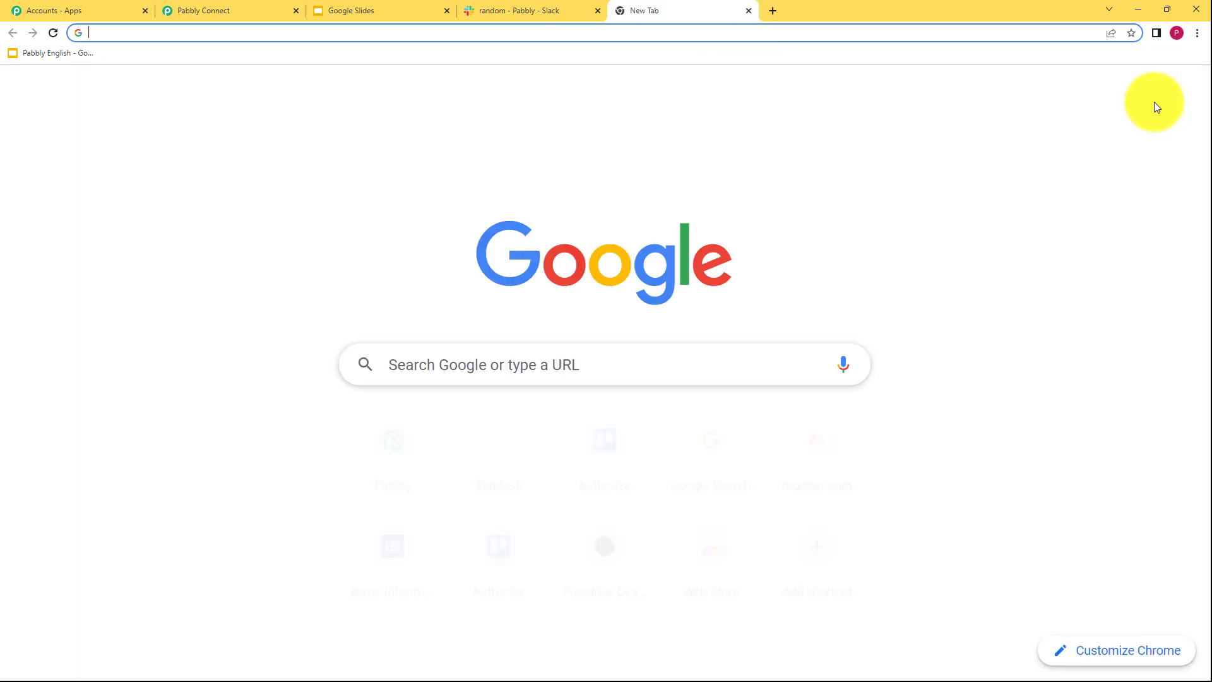
left_click(1134, 93)
left_click(962, 270)
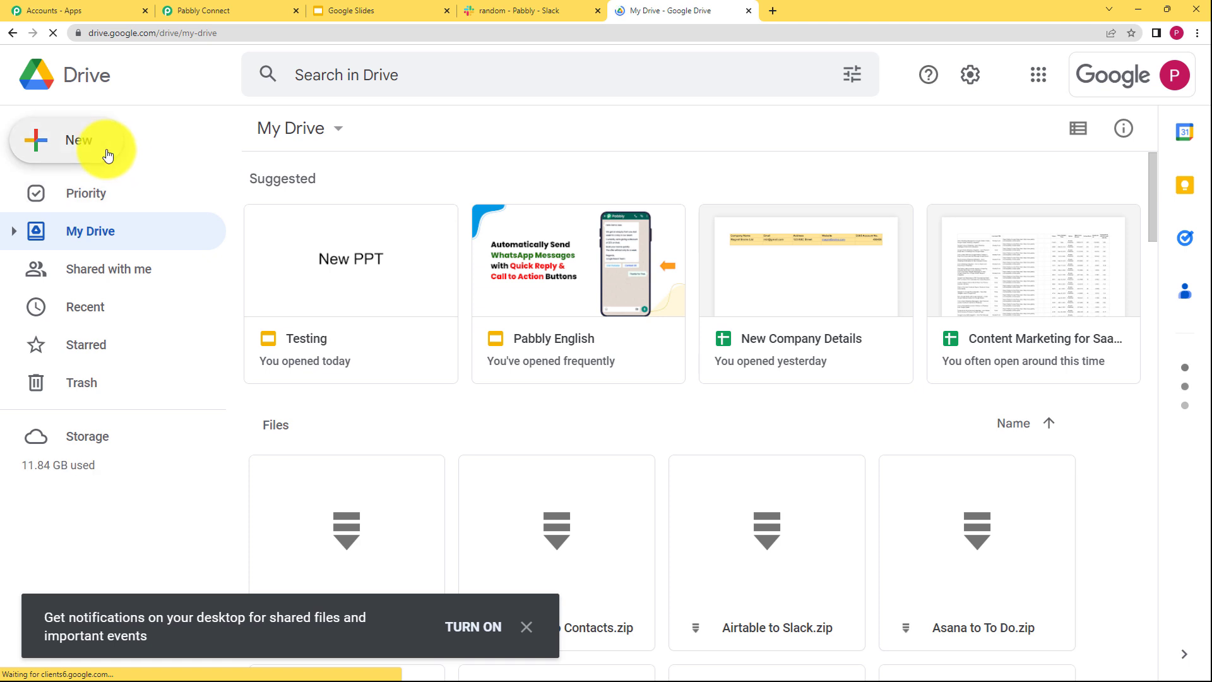
- Create a folder named Slides in My Drive and open it
left_click(108, 156)
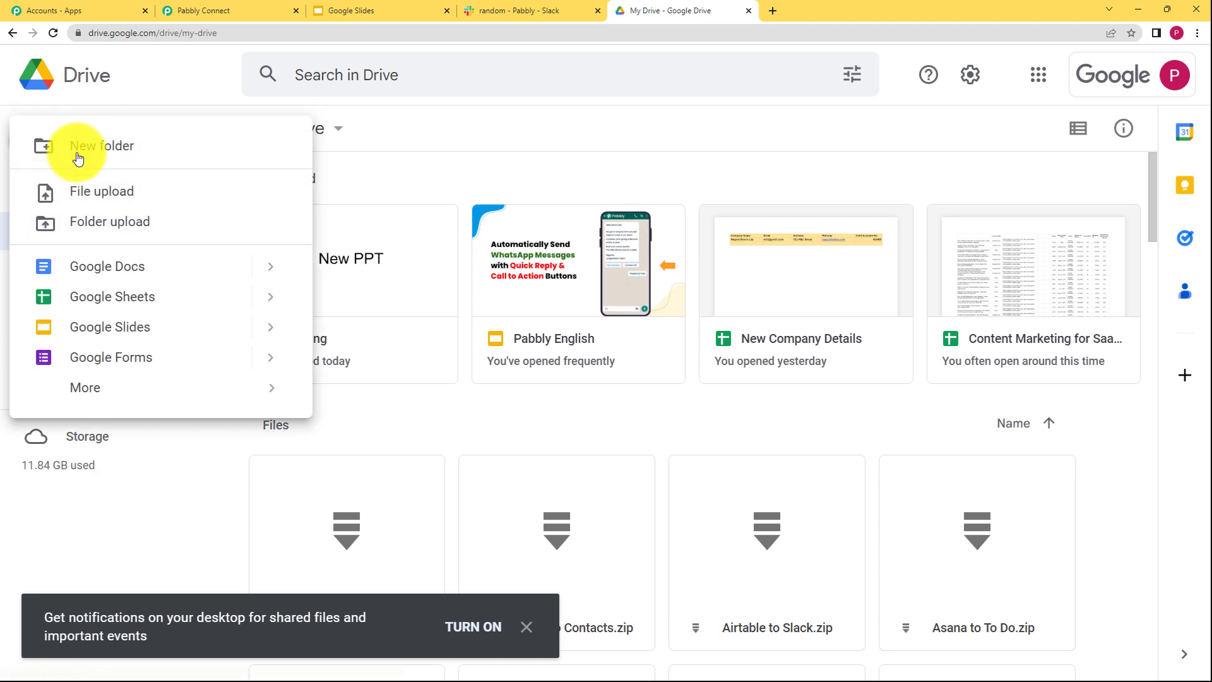
left_click(79, 162)
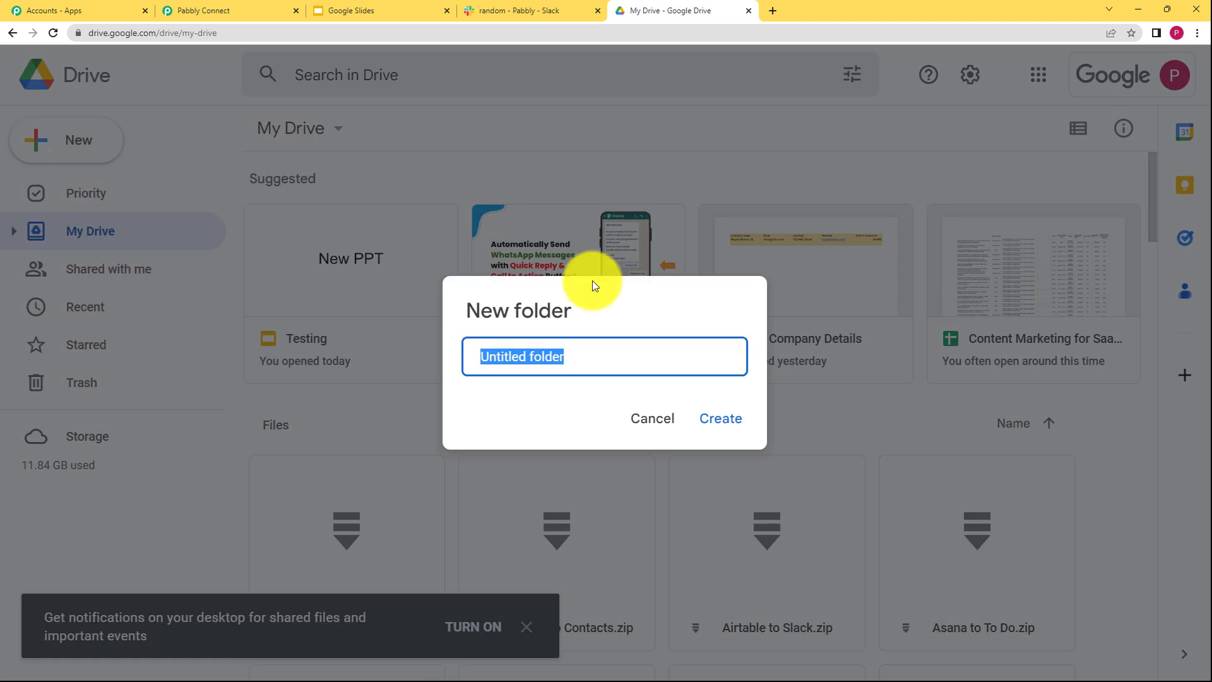
key("BackSpace")
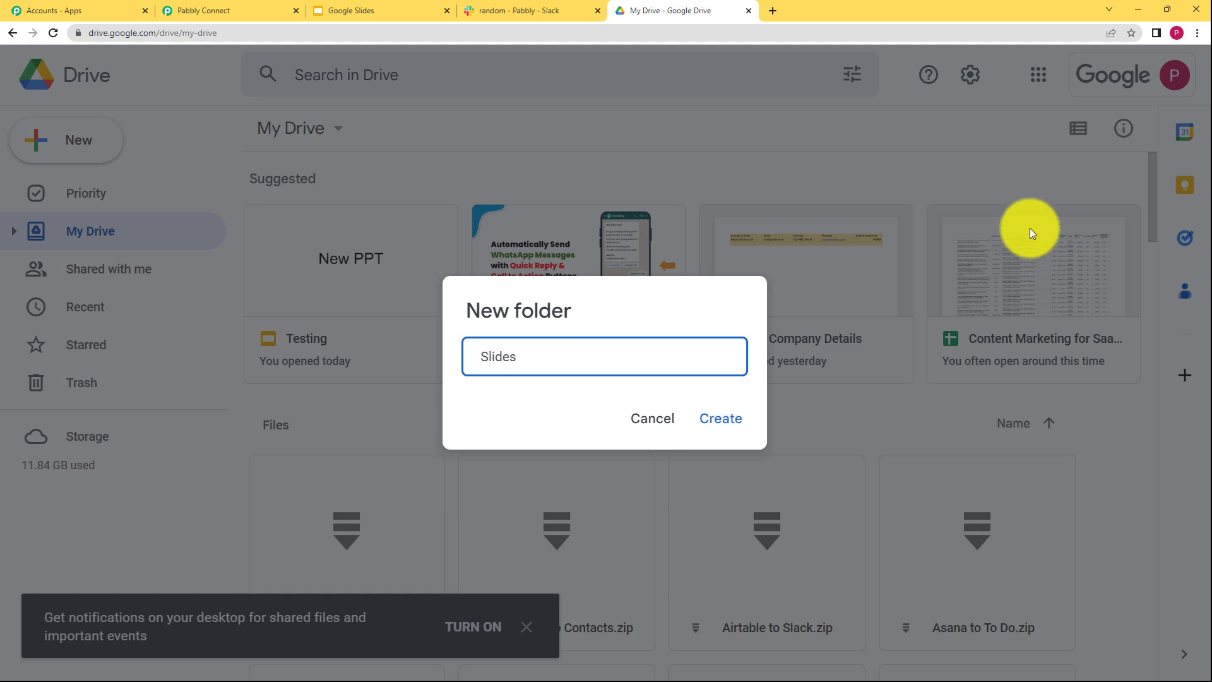
left_click(721, 417)
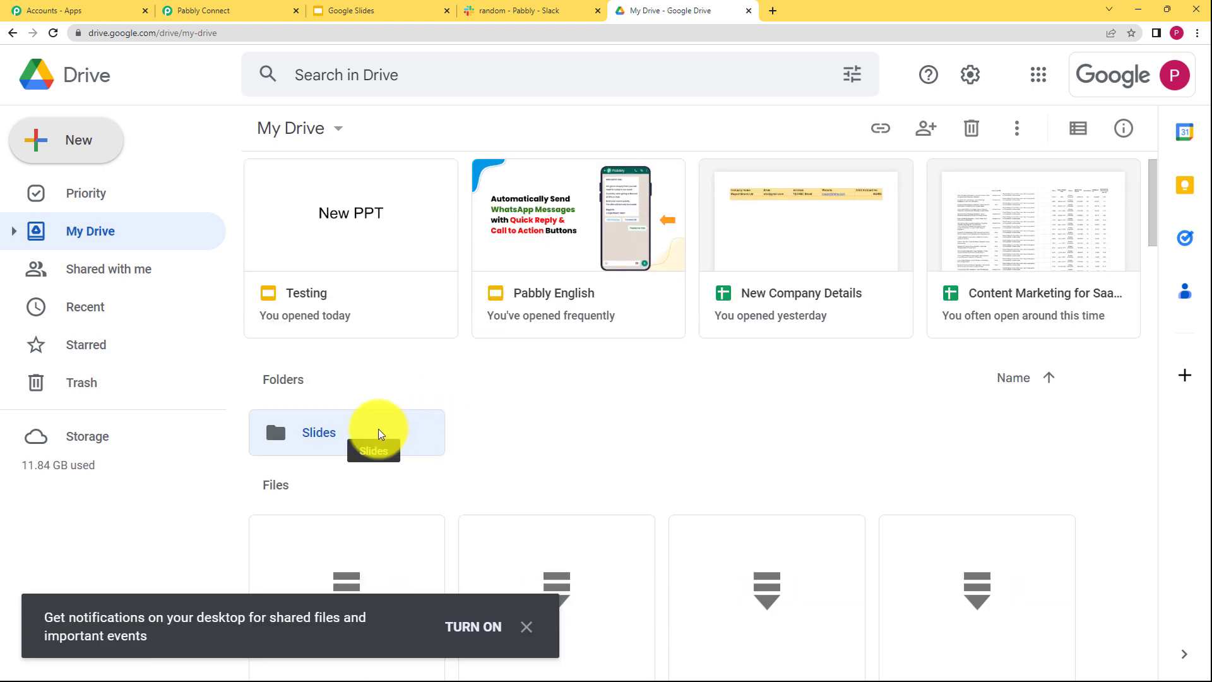
double_click(383, 437)
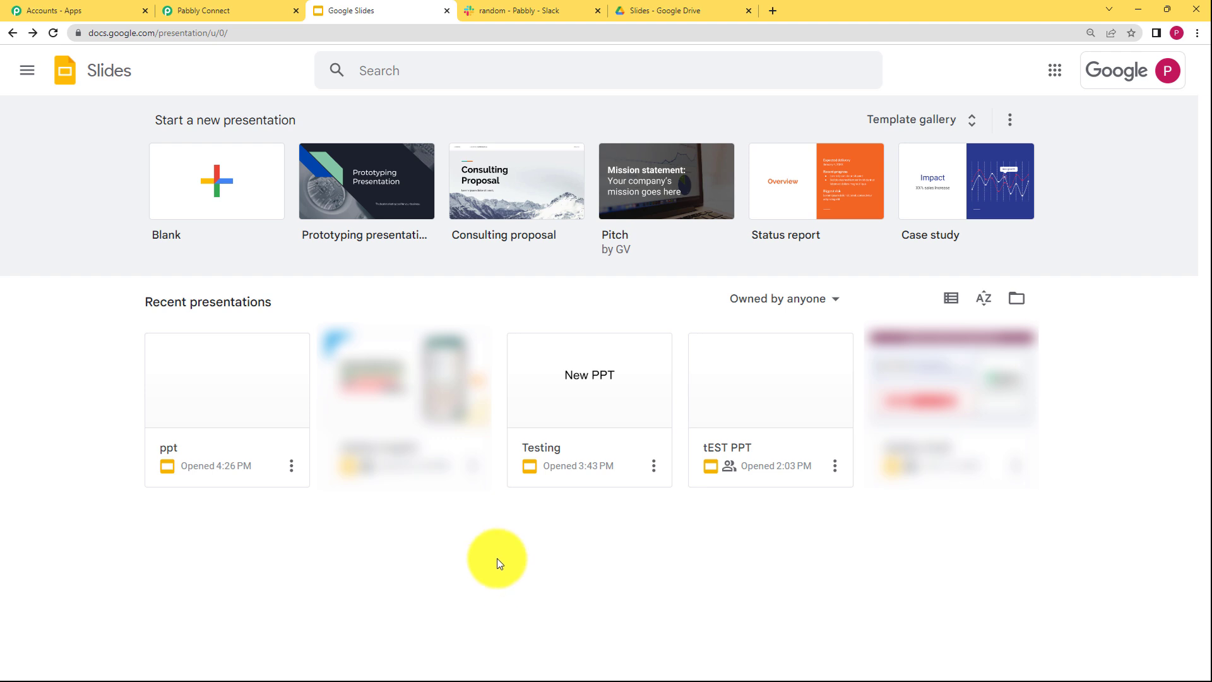
- Open the ppt presentation from the recent list, move it into the Slides folder, and check that folder in Google Drive
left_click(262, 383)
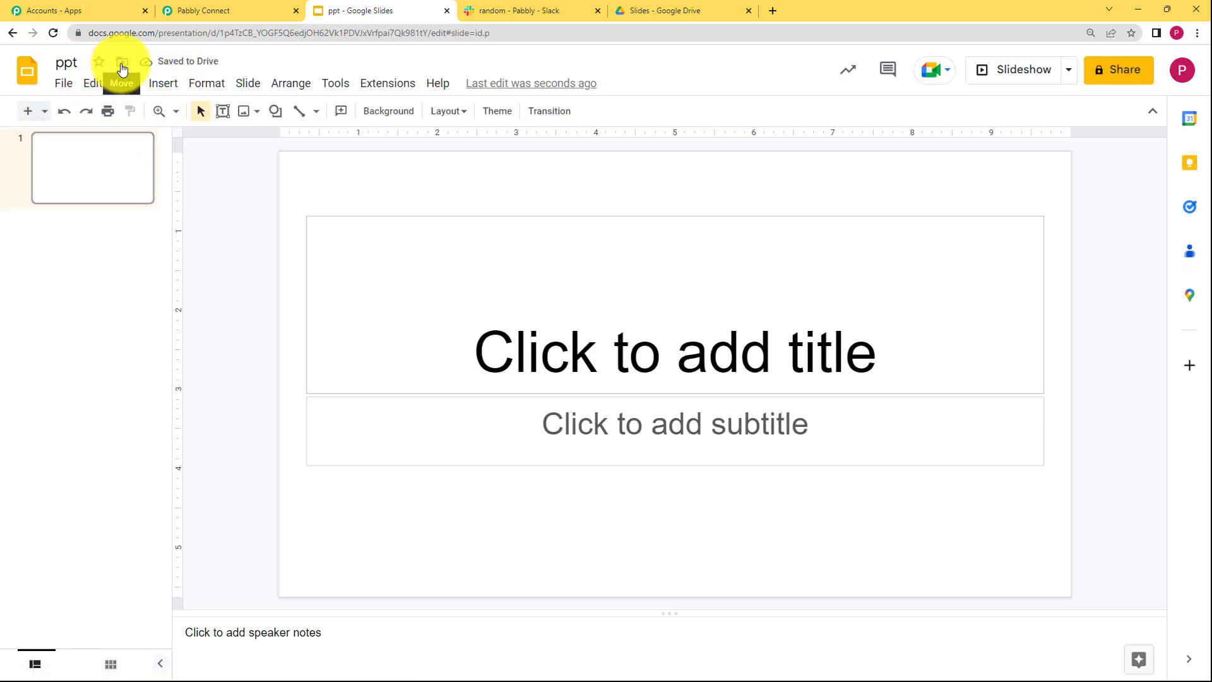
left_click(123, 67)
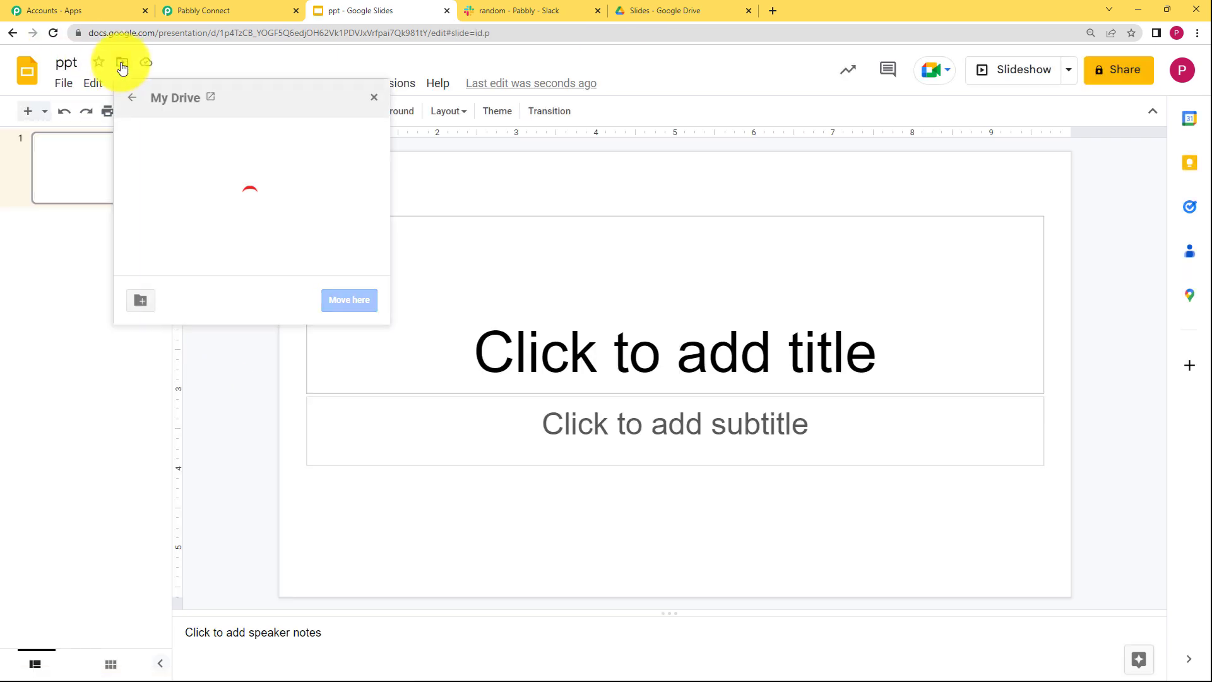
left_click(180, 133)
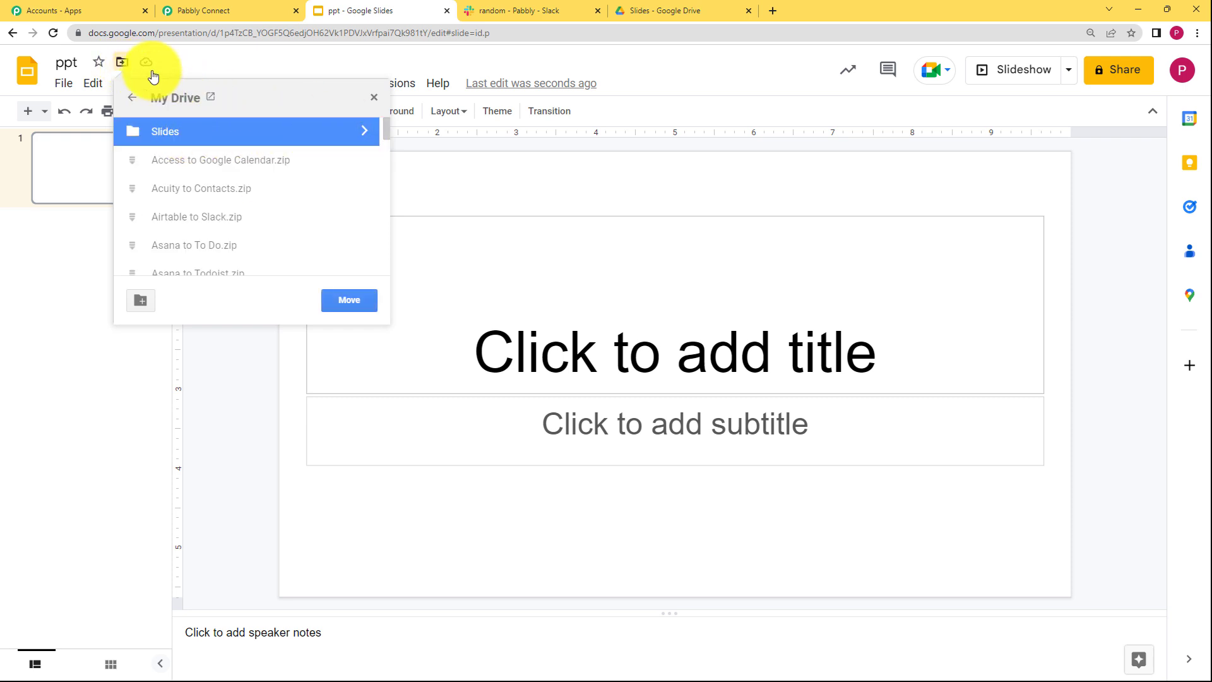
left_click(349, 300)
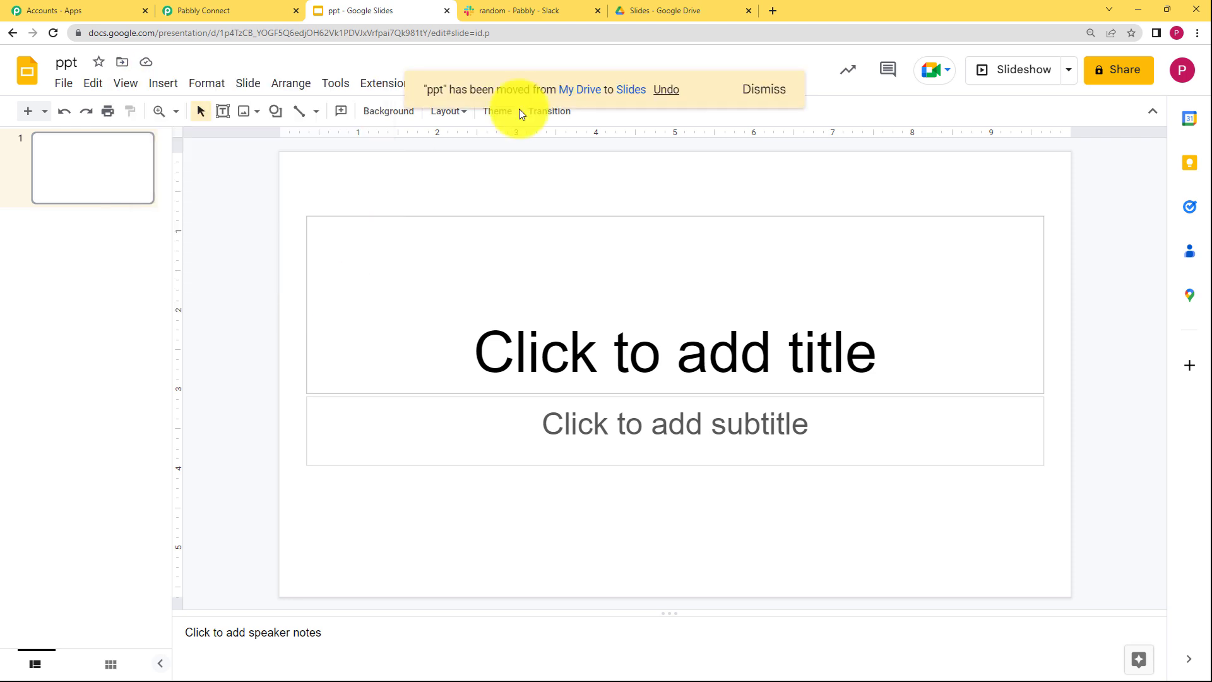
left_click(711, 9)
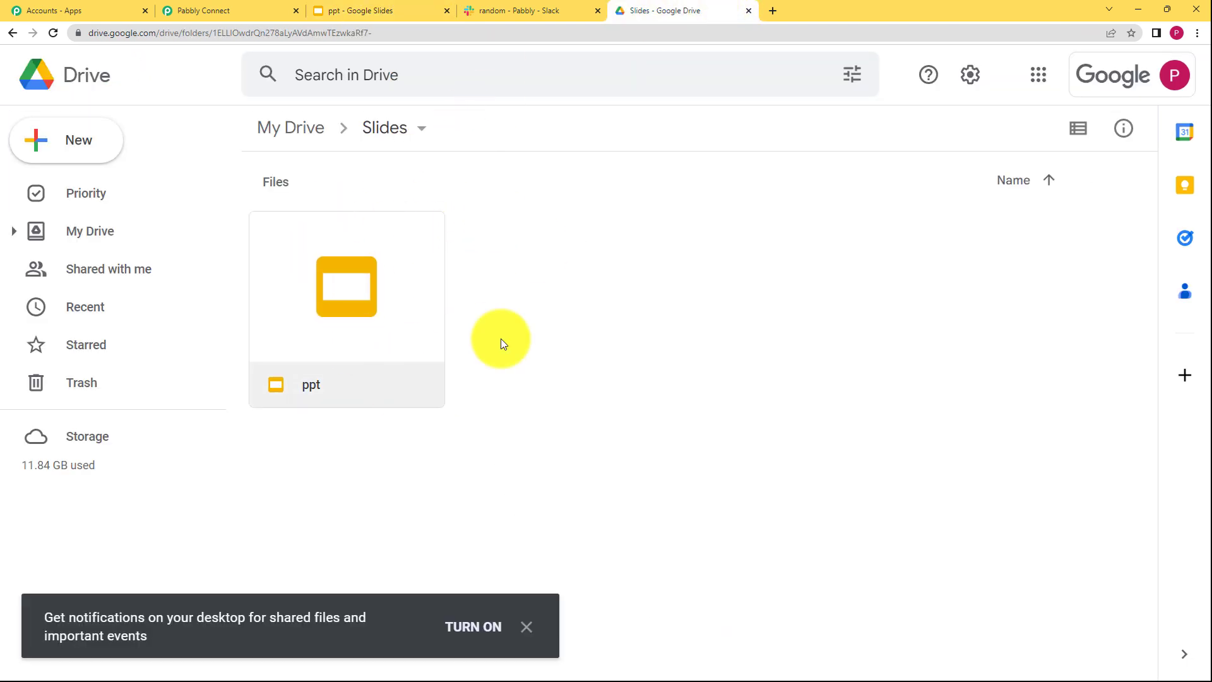
left_click(397, 6)
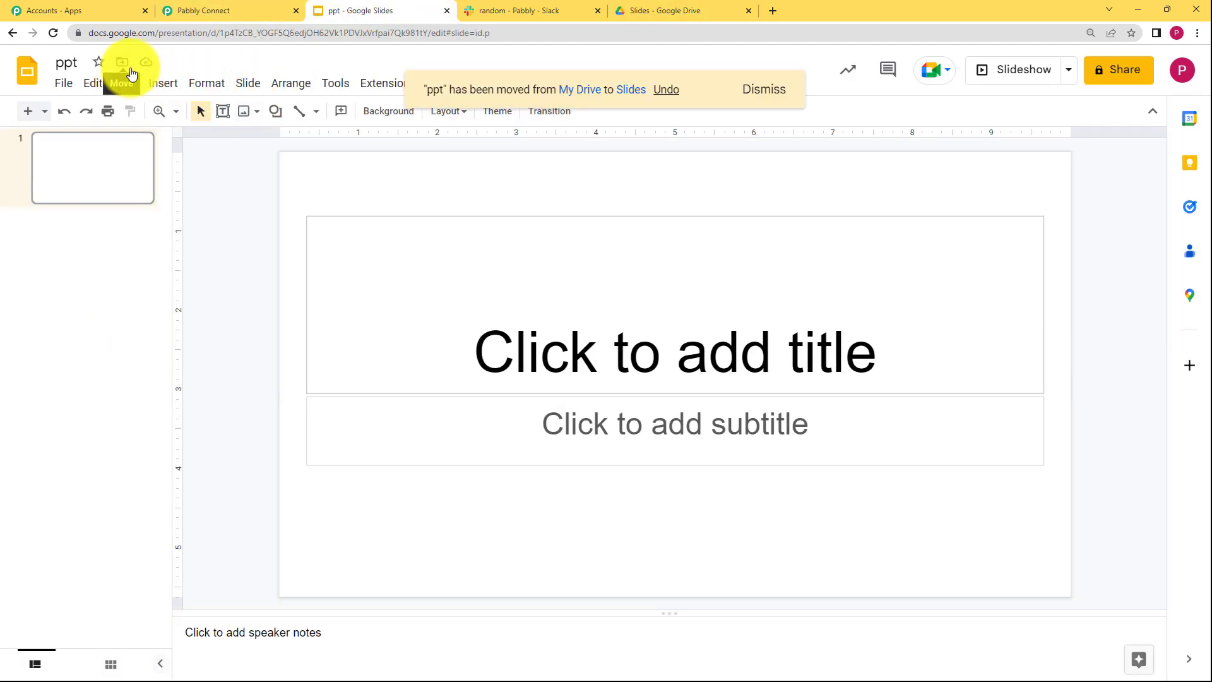
left_click(674, 10)
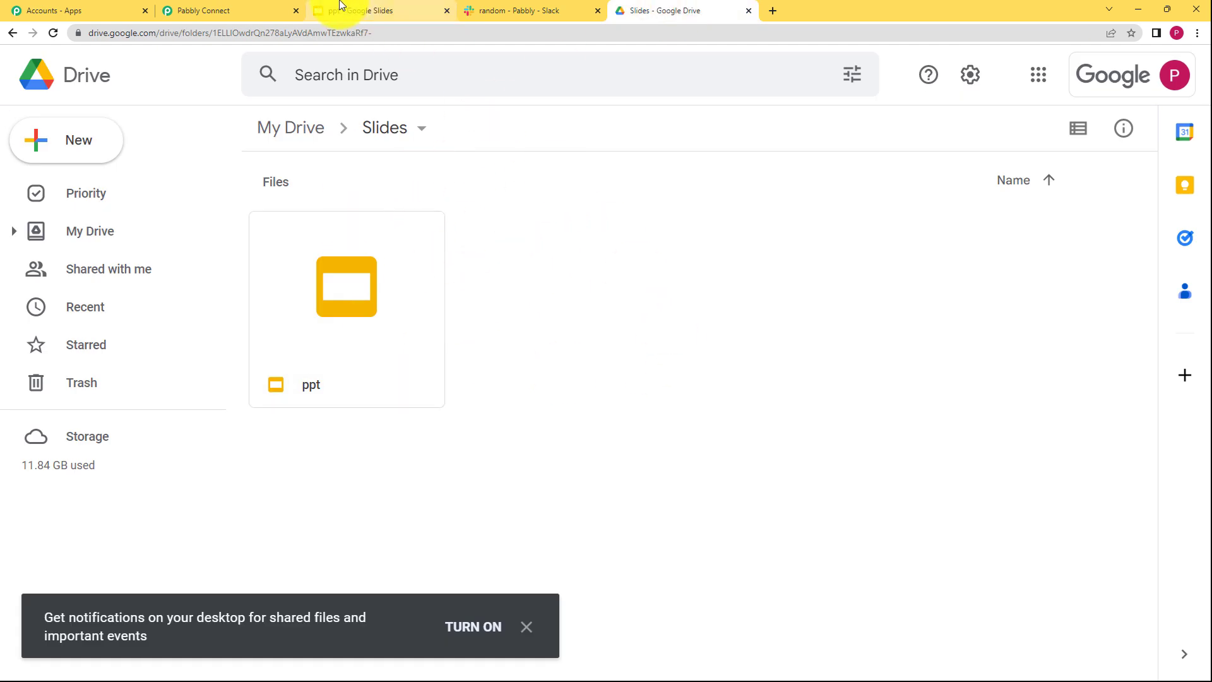
- Switch back to the Pabbly Connect workflow, refresh the trigger's folder list, and choose Slides as the folder to watch
left_click(255, 10)
left_click(1002, 484)
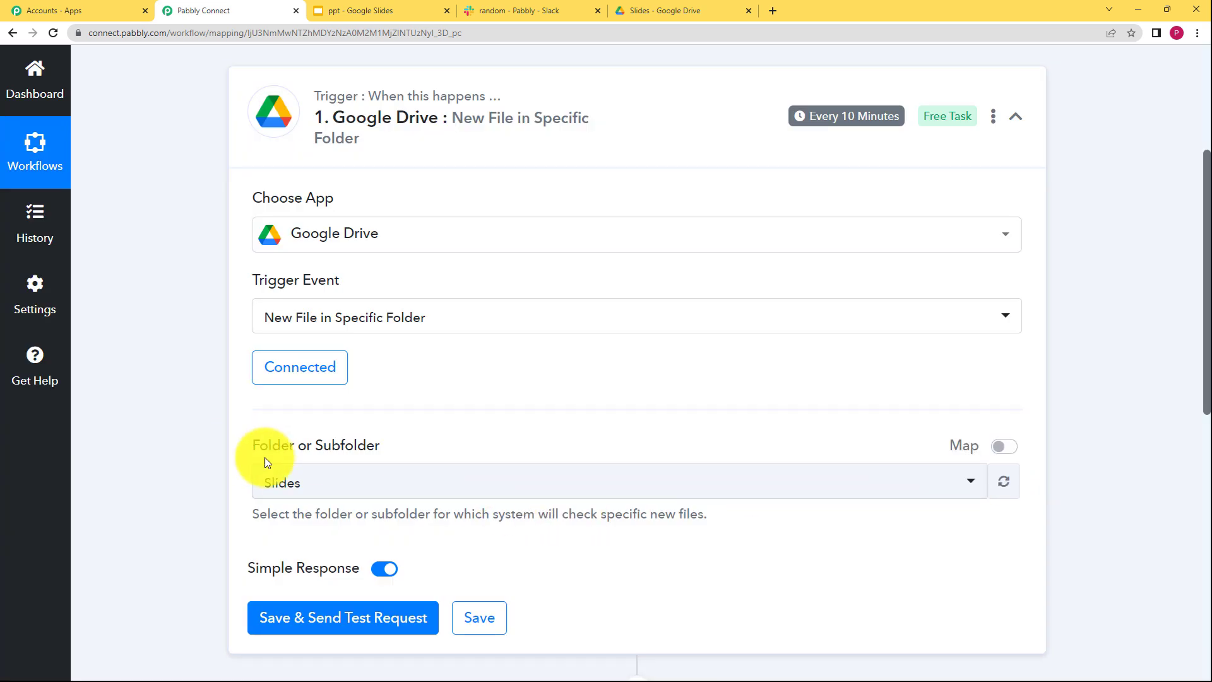
left_click(868, 484)
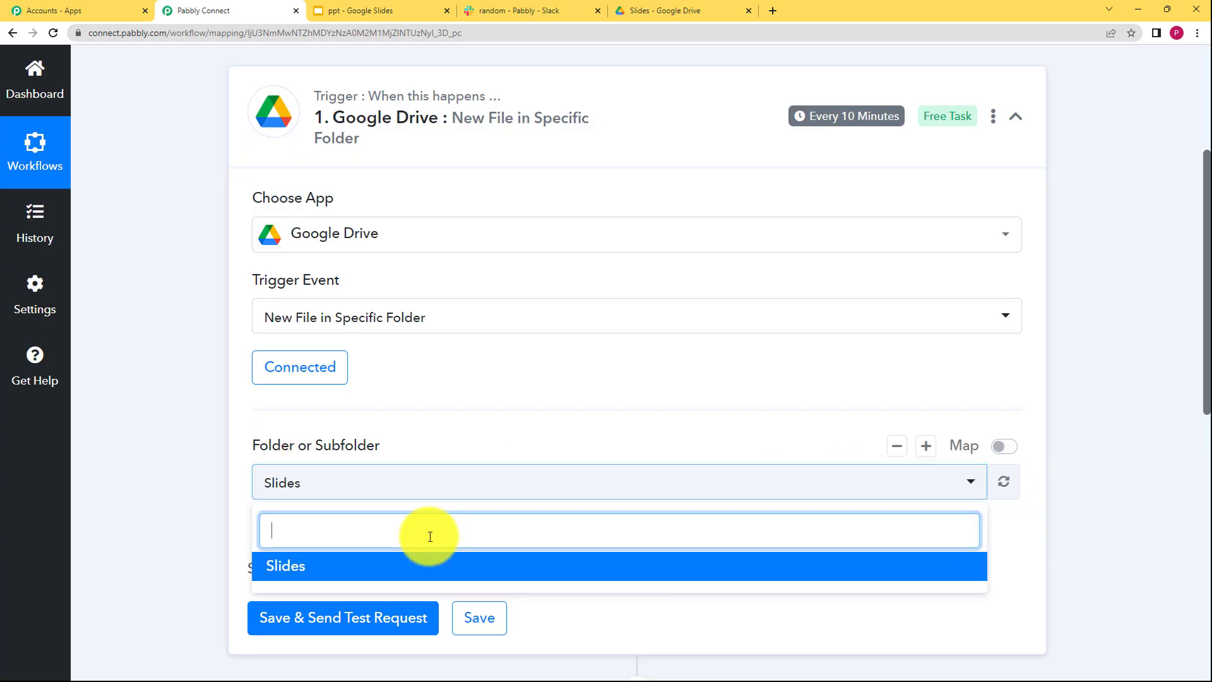
left_click(296, 567)
scroll(271, 486, "down", 1)
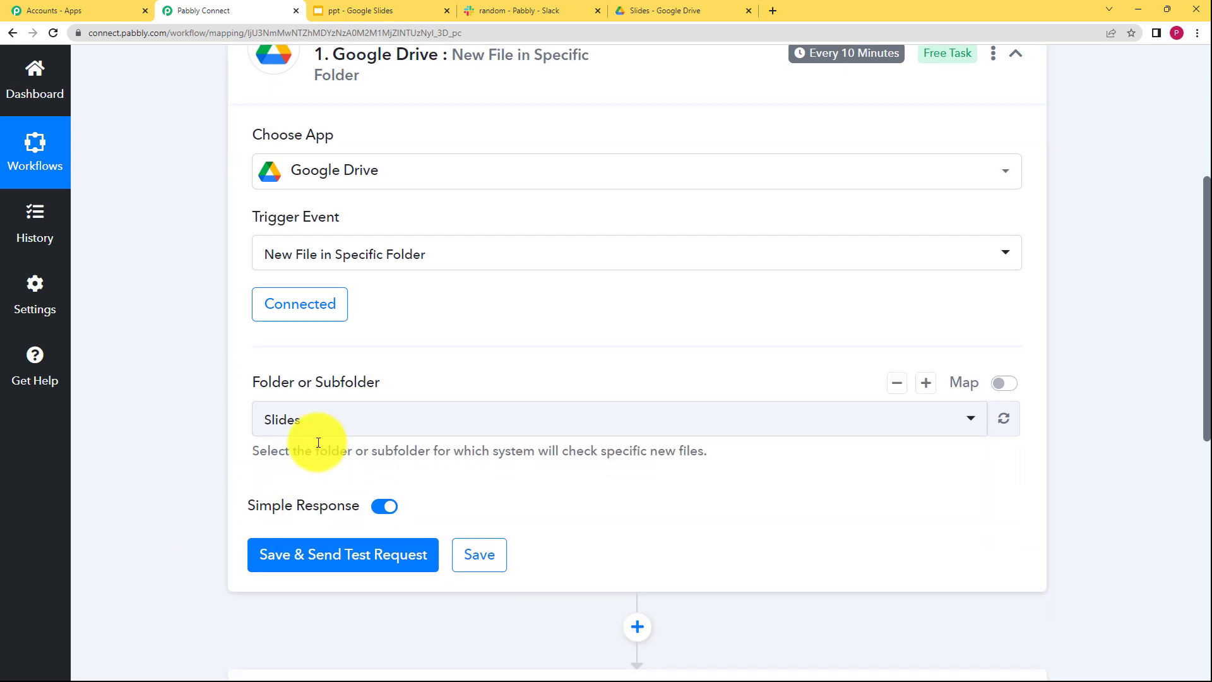
left_click(357, 426)
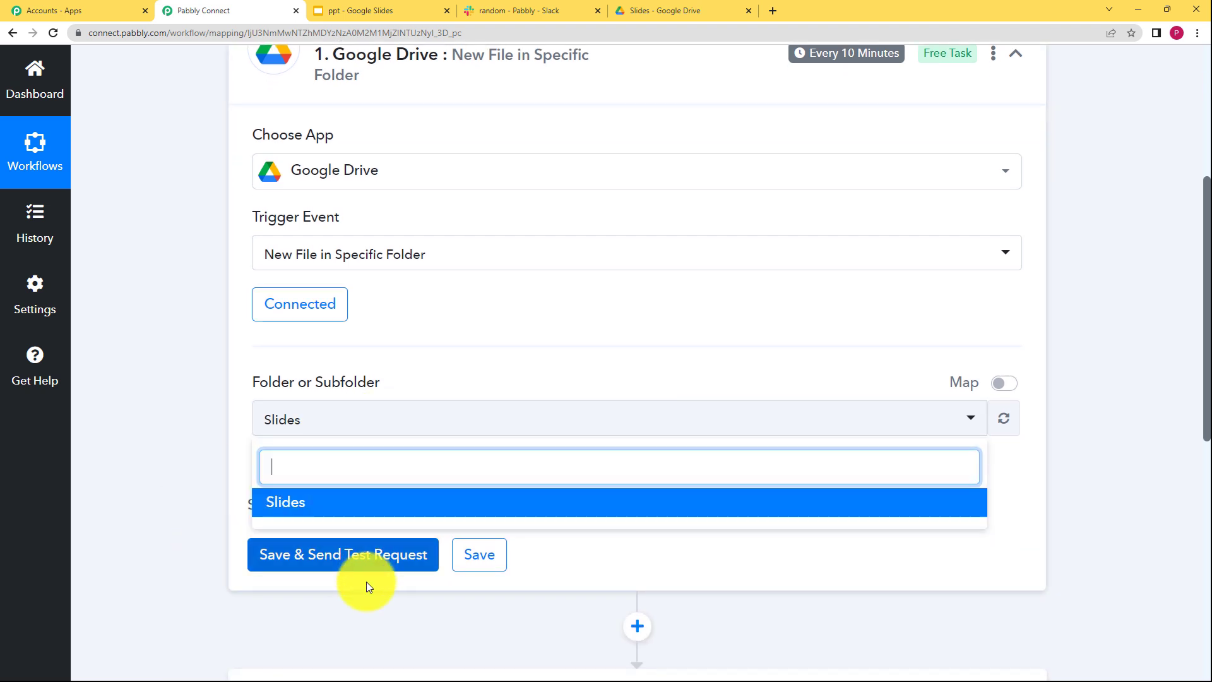
left_click(358, 433)
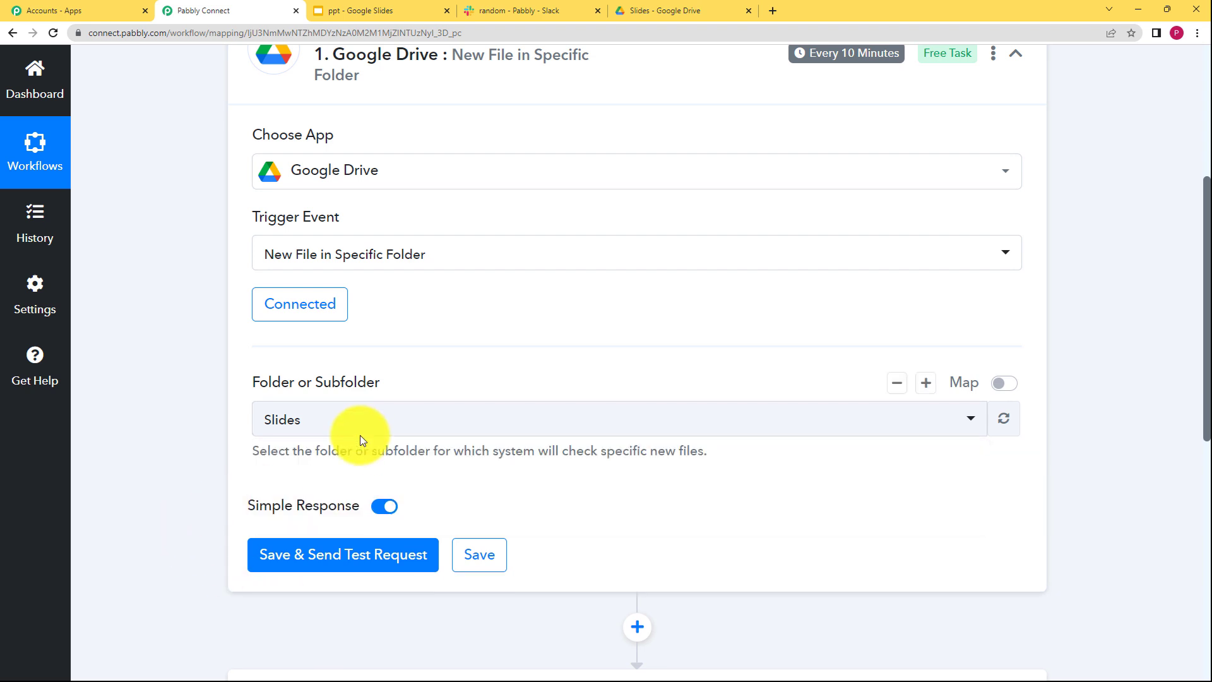
- Save the Google Drive trigger with a test request and check the Title value in the received response
left_click(370, 554)
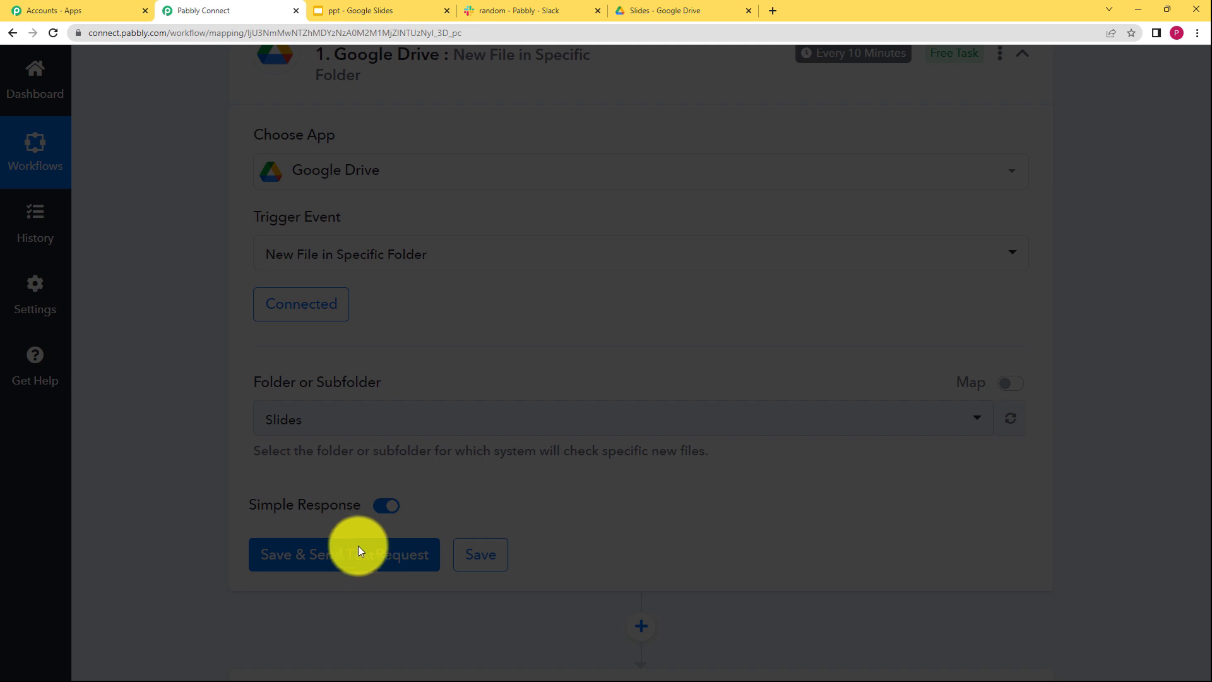
scroll(231, 449, "down", 5)
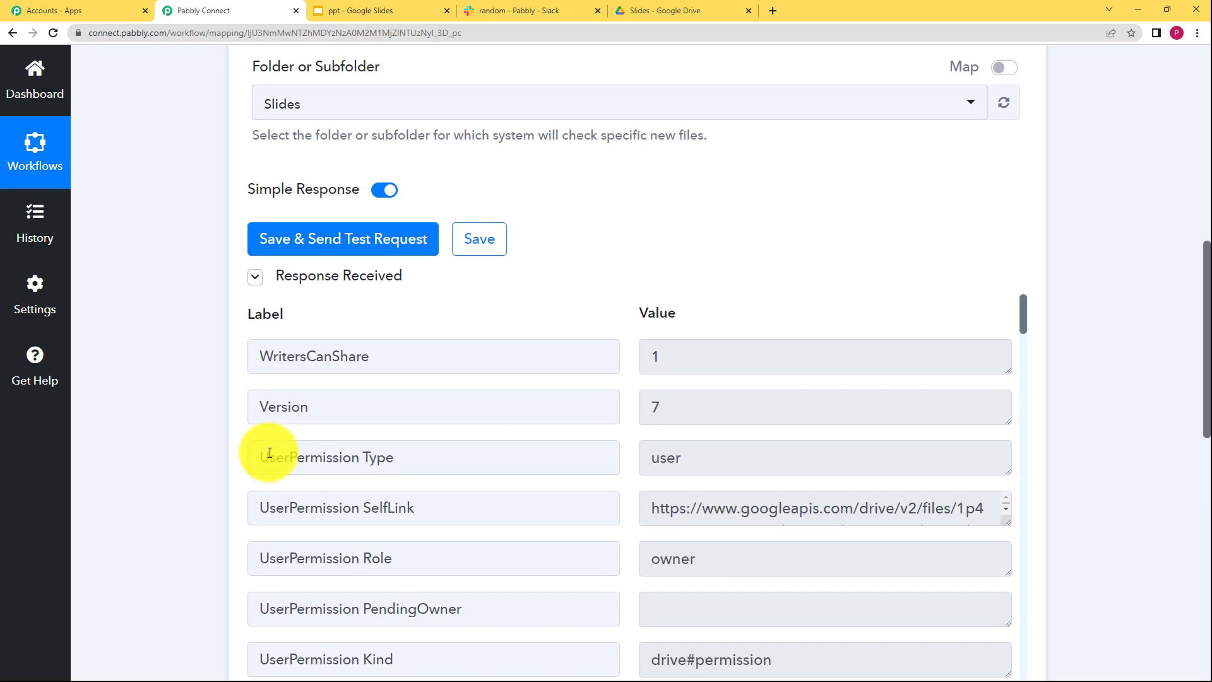
scroll(775, 549, "down", 6)
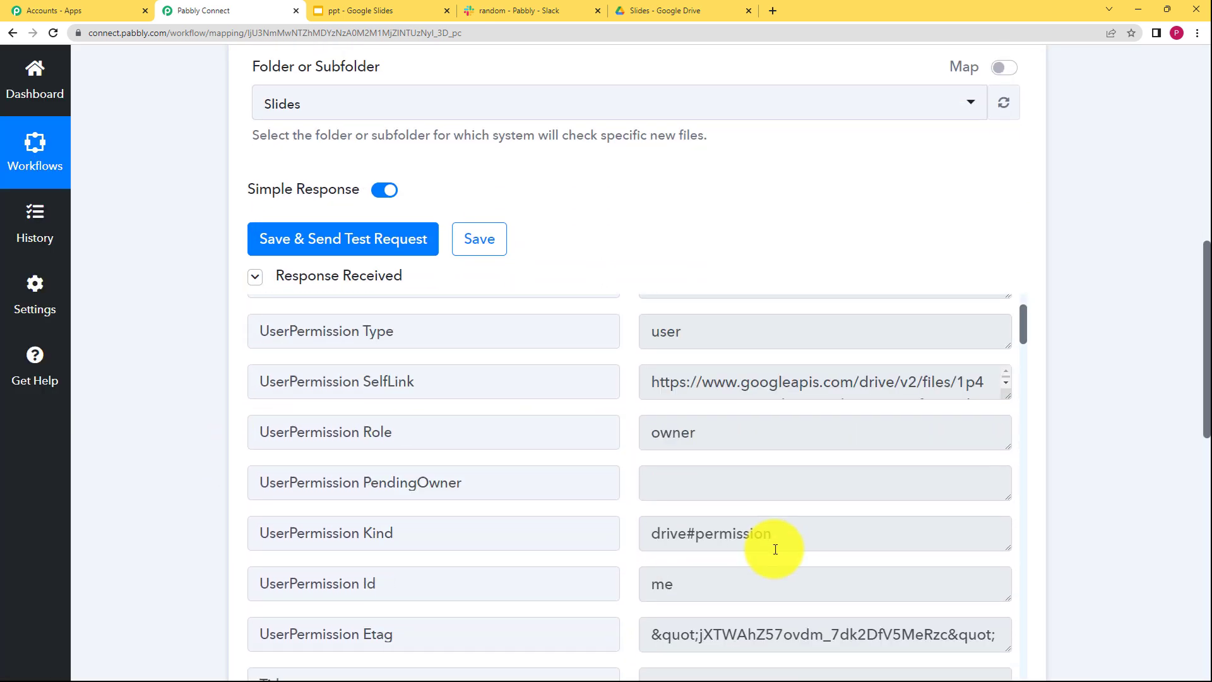
left_click(643, 435)
double_click(637, 442)
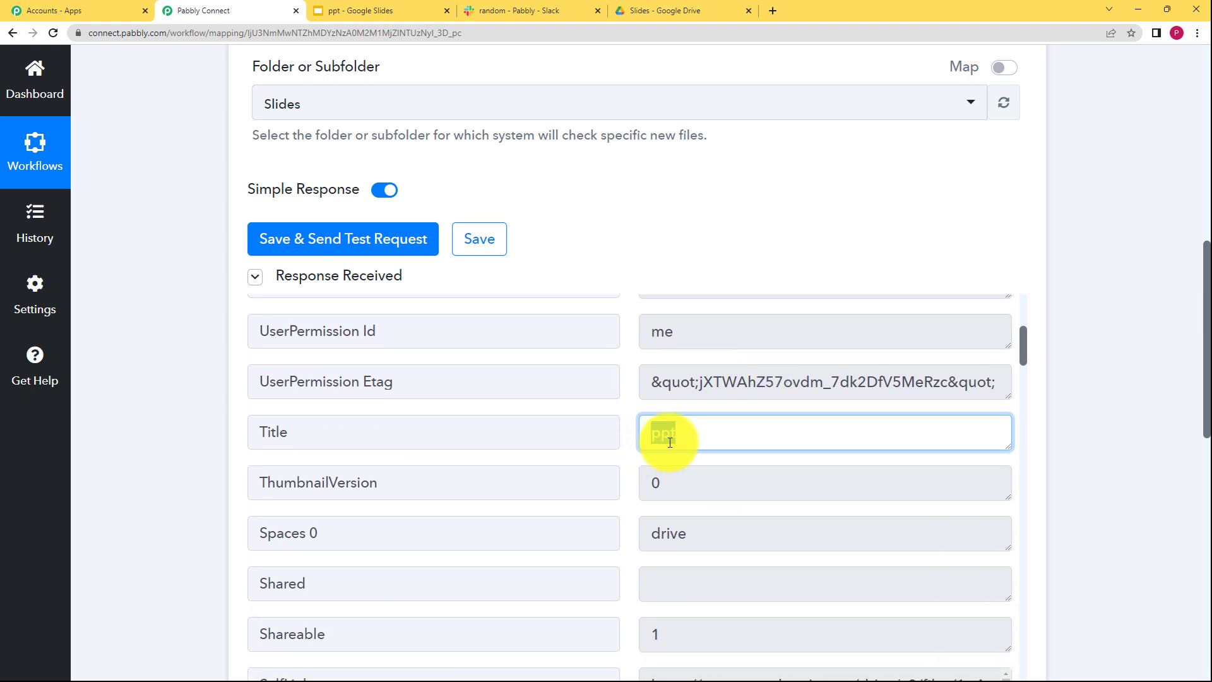
left_click(635, 483)
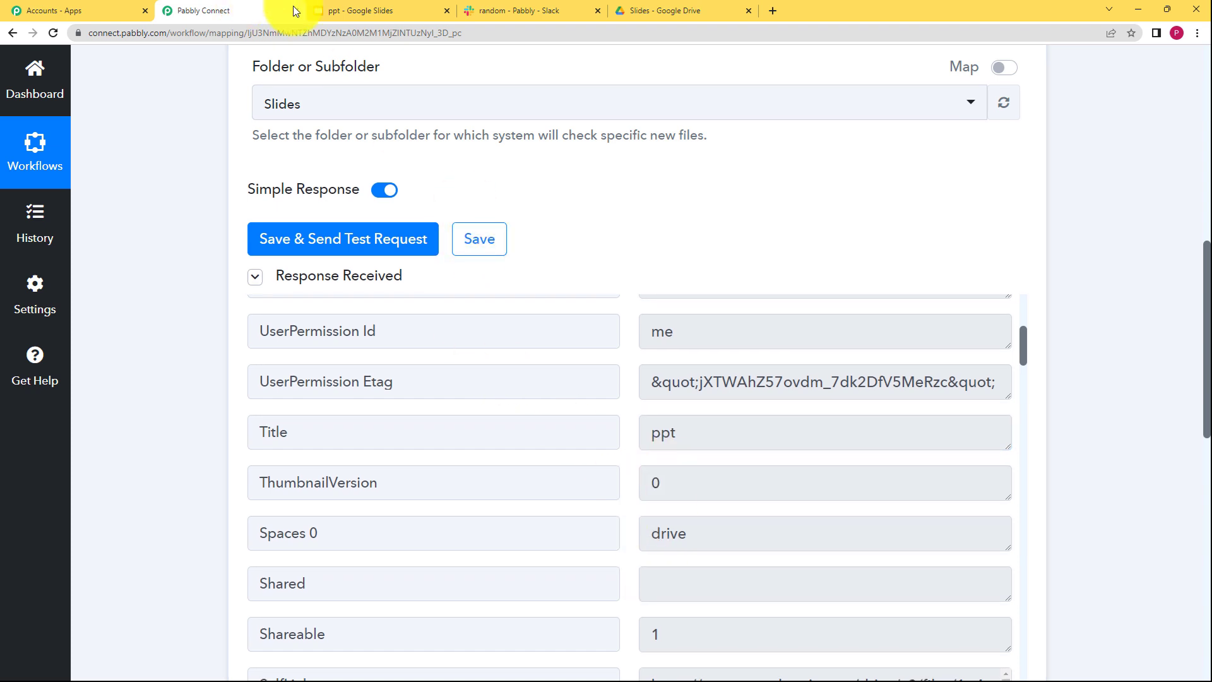
- Return to the Google Slides home page and create a blank presentation named Testing PPT
left_click(336, 6)
left_click(14, 32)
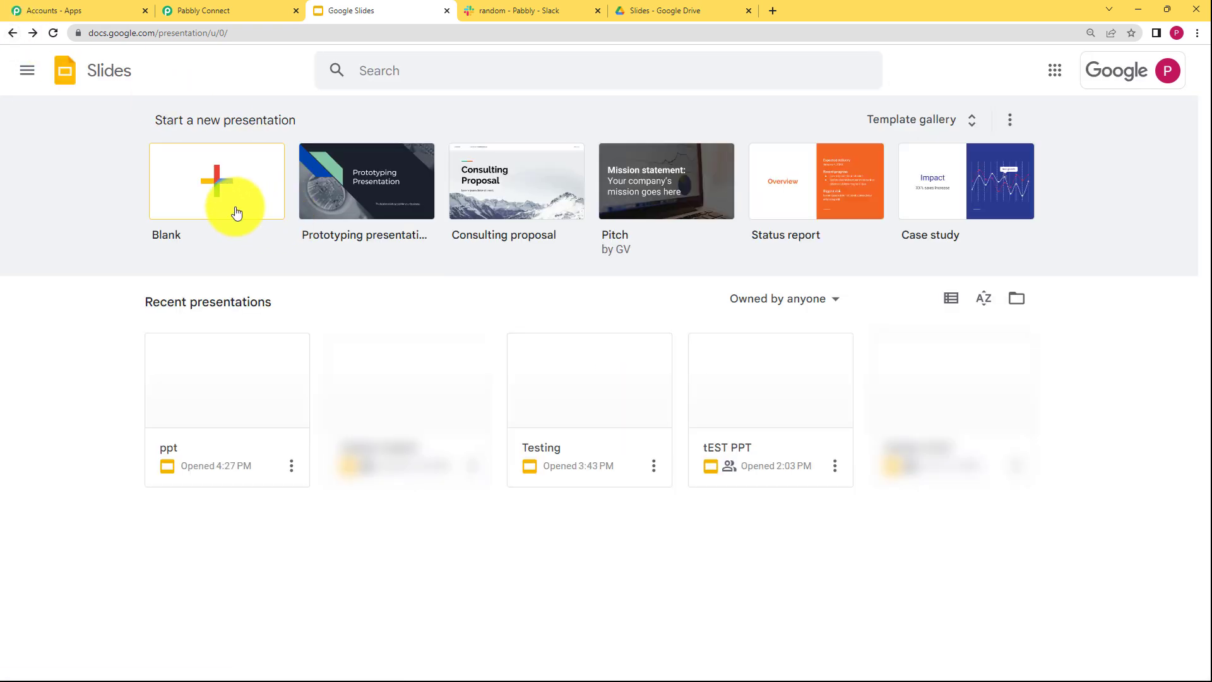
left_click(220, 184)
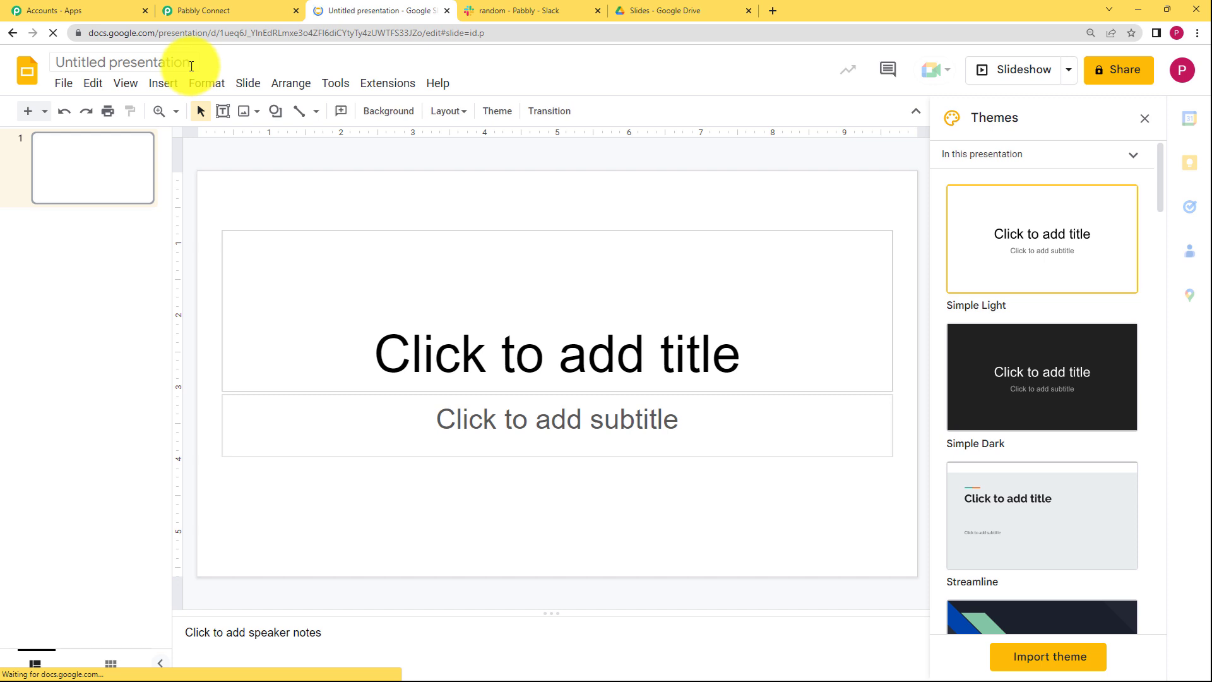
left_click(190, 65)
type("Testing PPT")
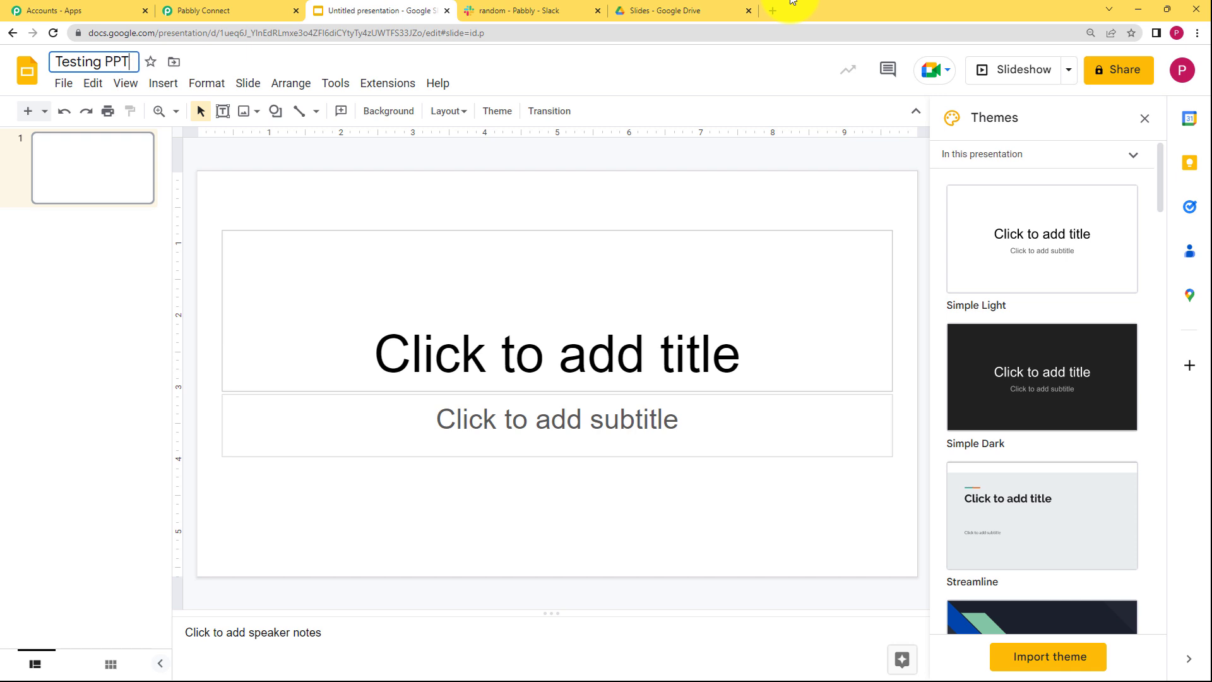
- Fill in the first slide with the title "Heading" and the subtitle "Subtitle"
left_click(752, 351)
type("Heading")
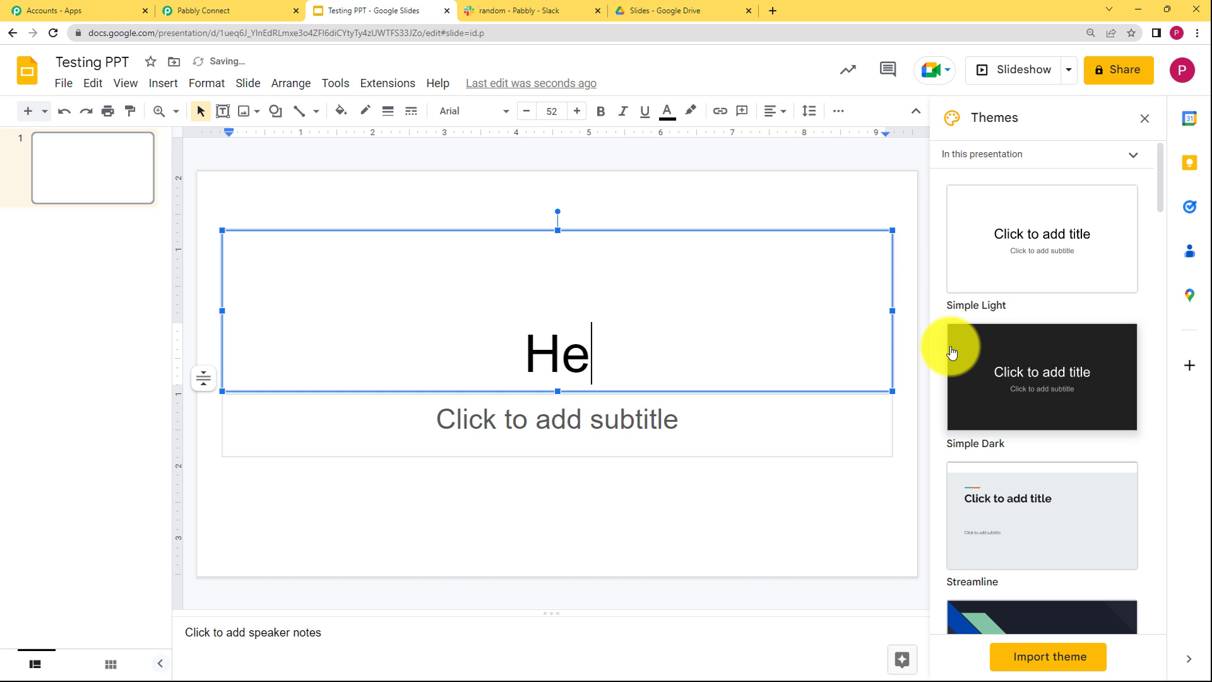
left_click(735, 417)
type("Subtitle")
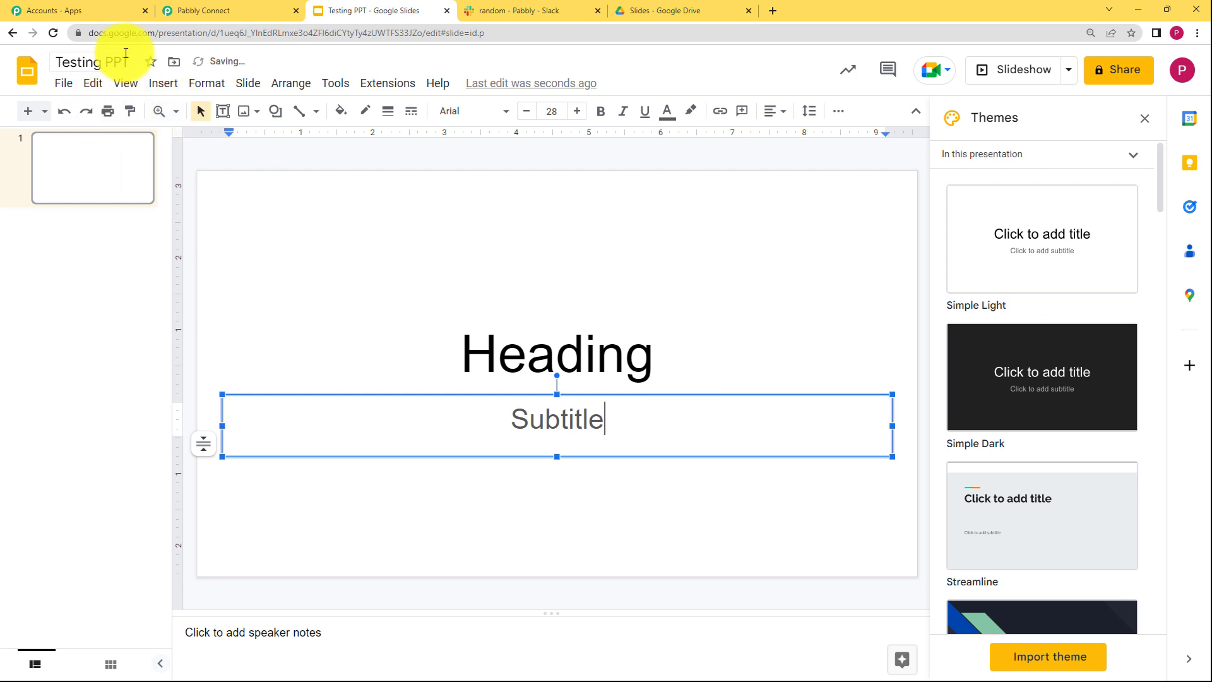
- Move the Testing PPT presentation into the Slides folder and check the folder in Google Drive
left_click(171, 63)
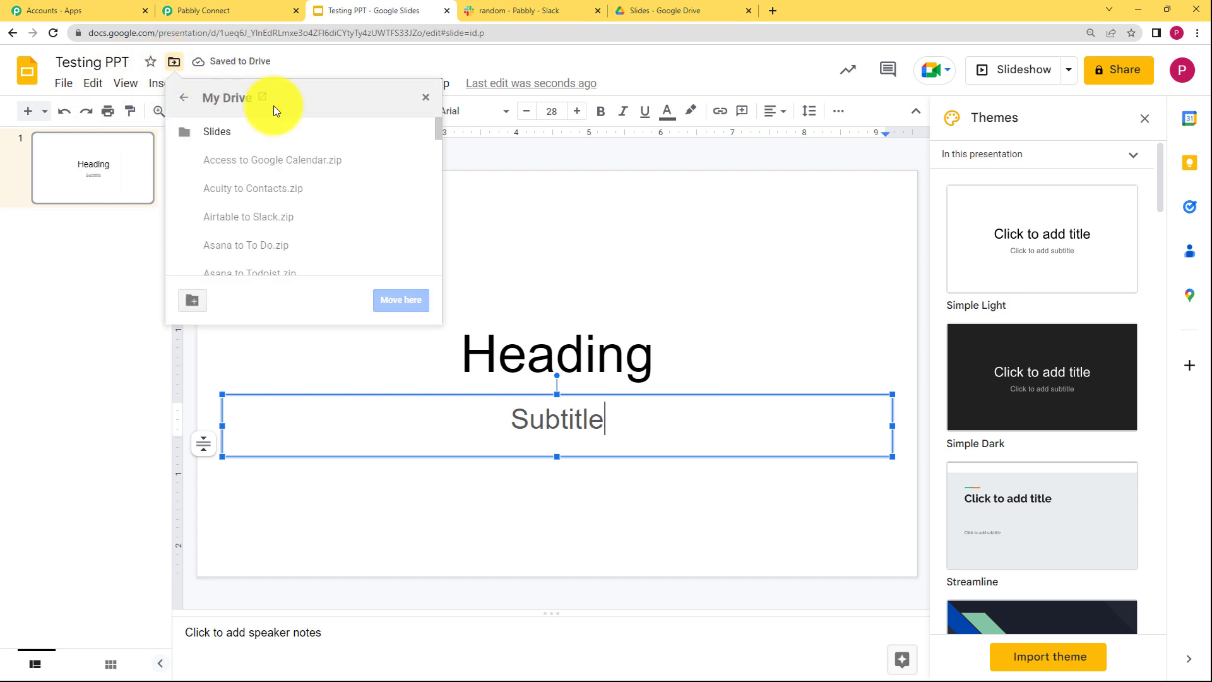
left_click(307, 130)
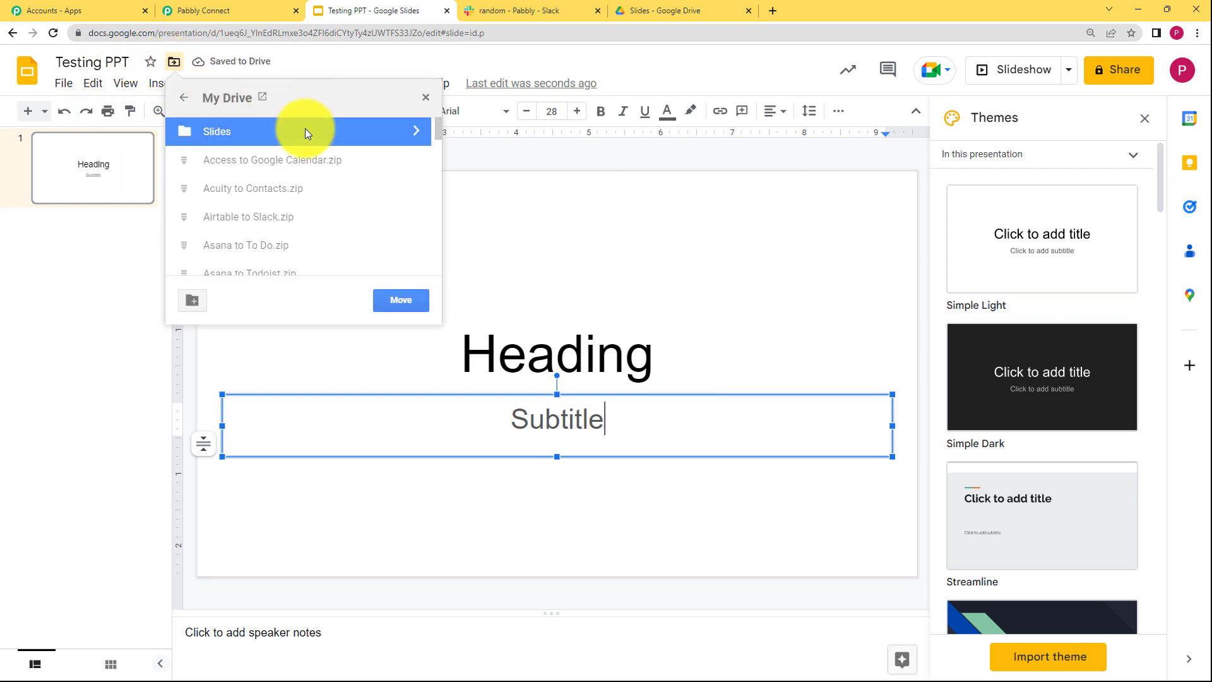
left_click(411, 298)
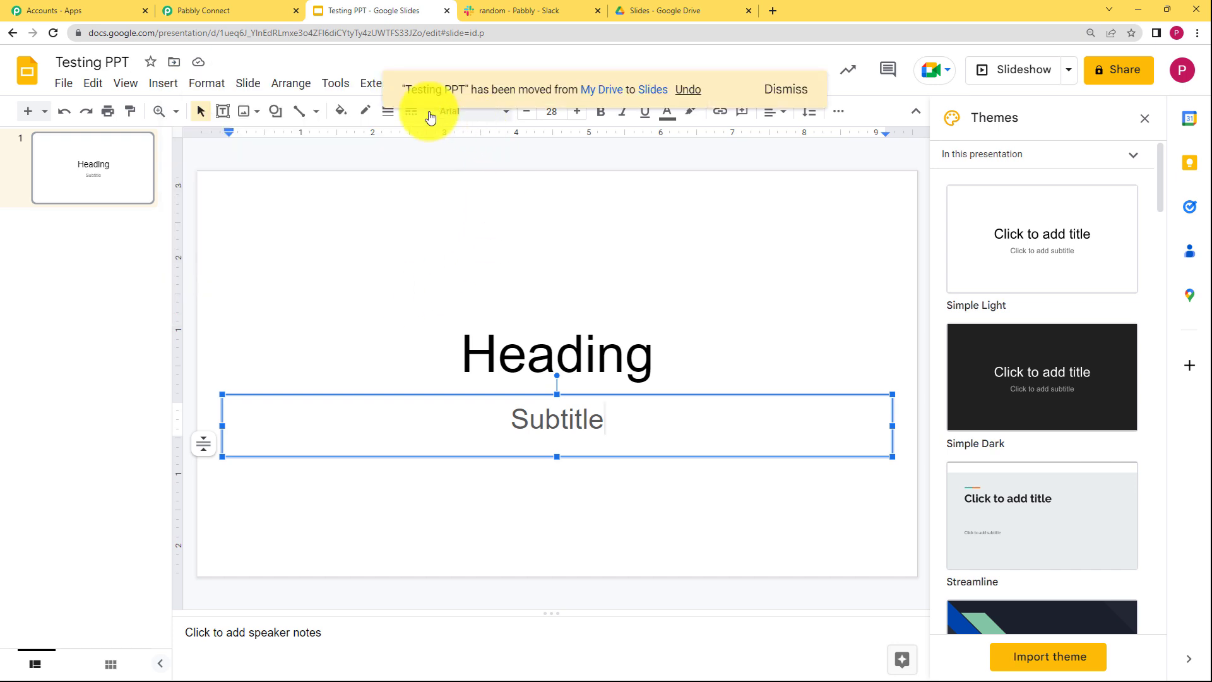
left_click(680, 10)
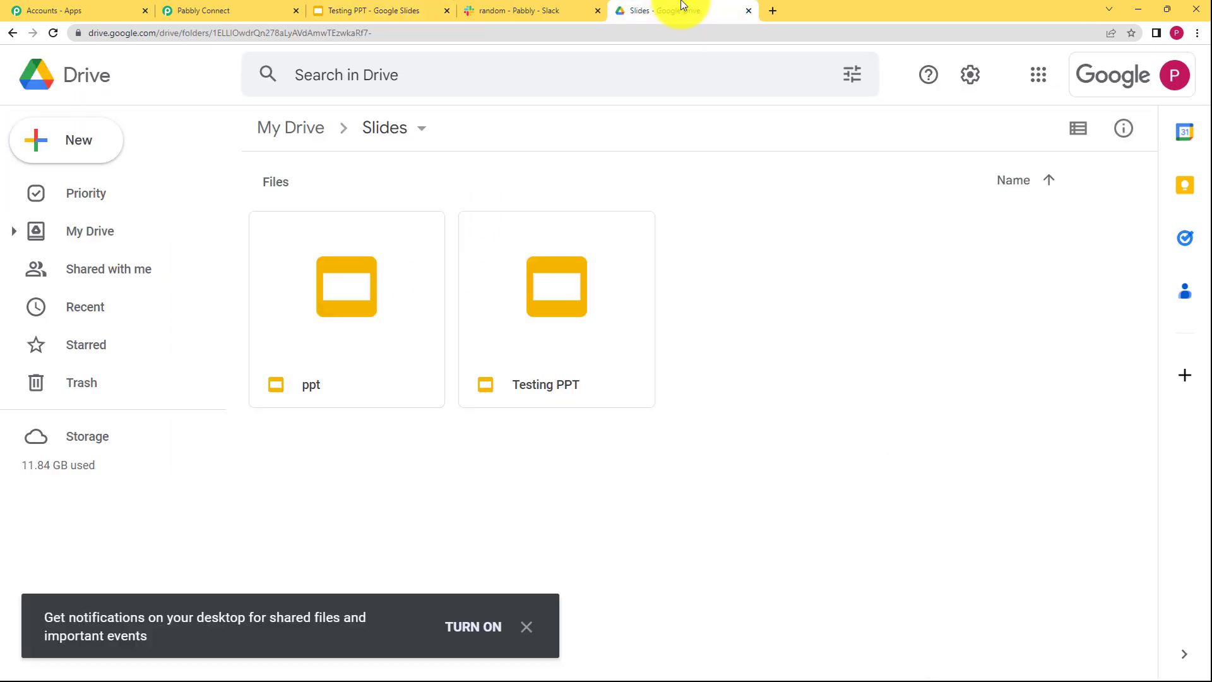
- Send another test request from the Google Drive trigger in Pabbly Connect and check the Title value in the new response
left_click(271, 10)
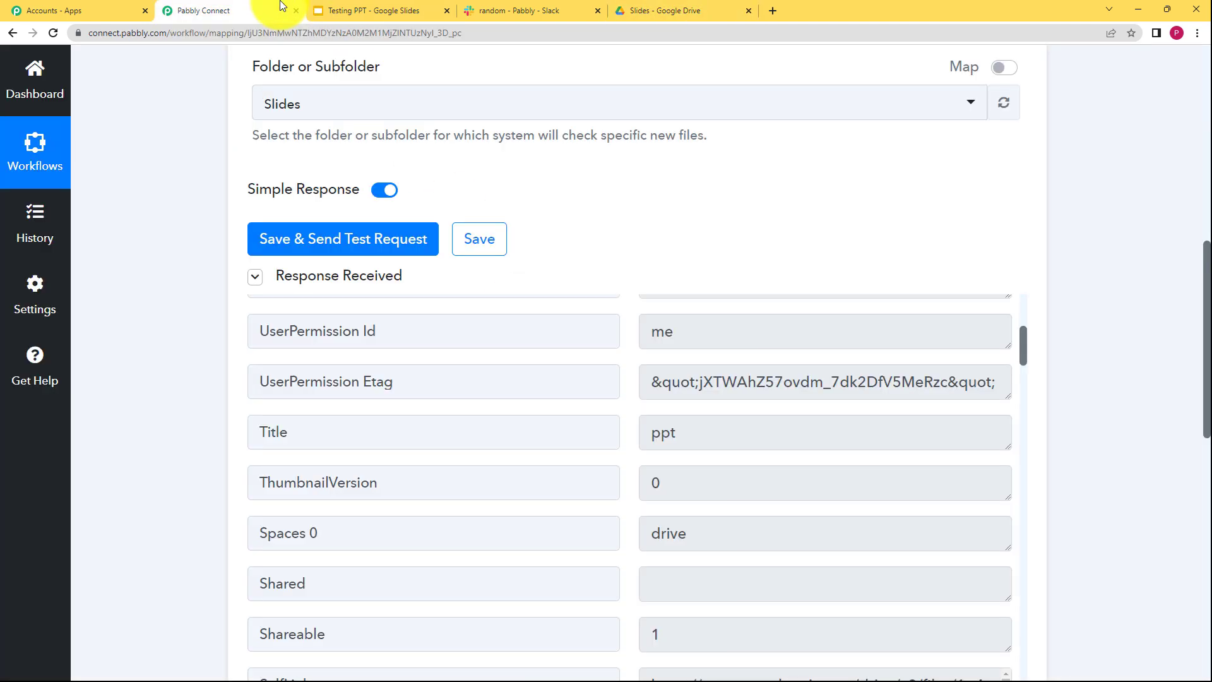
left_click(388, 254)
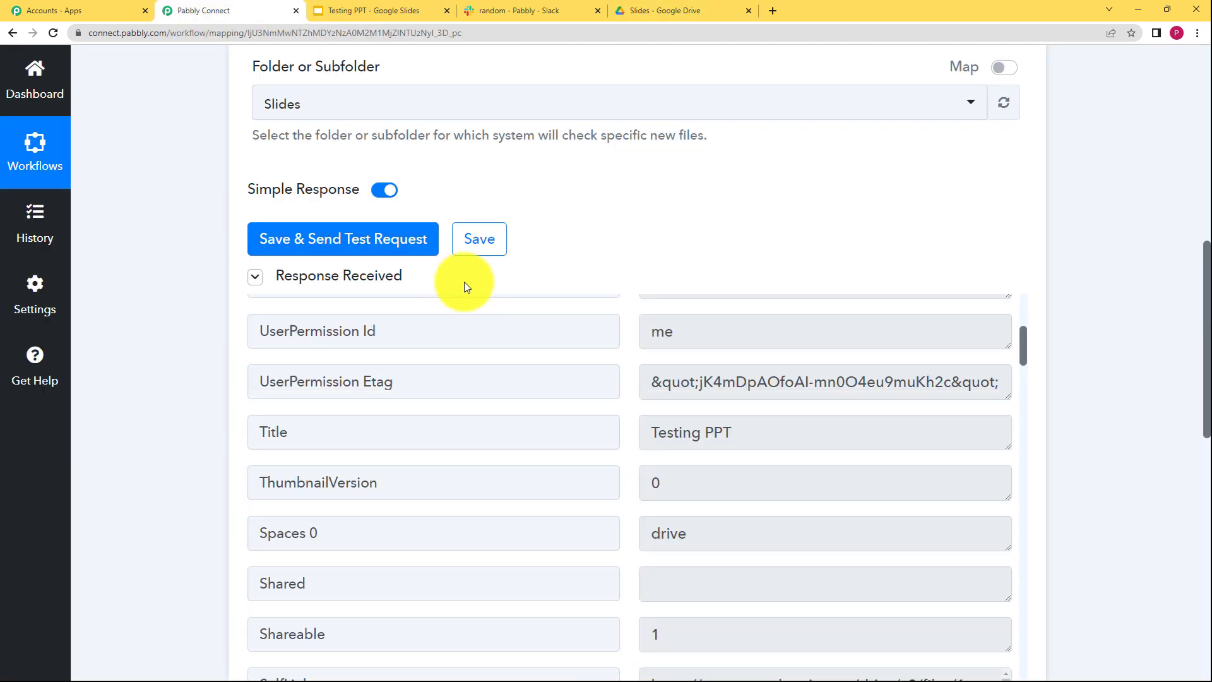
left_click(699, 447)
left_click_drag(699, 448, 637, 457)
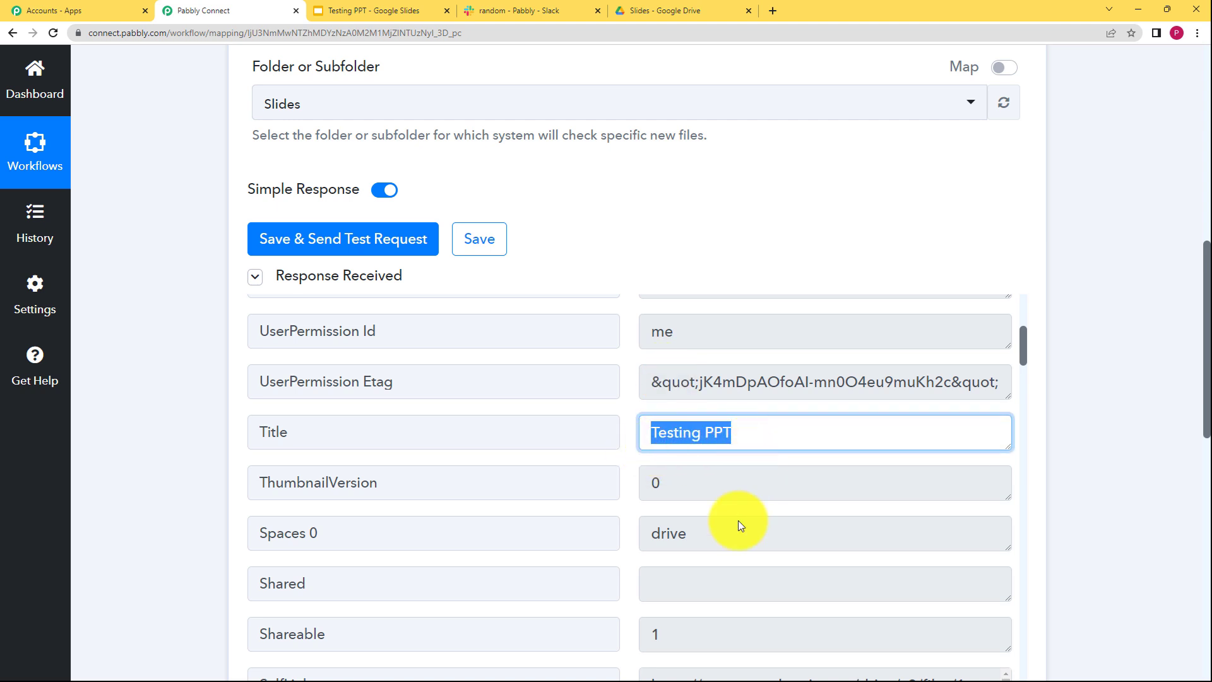
left_click(696, 279)
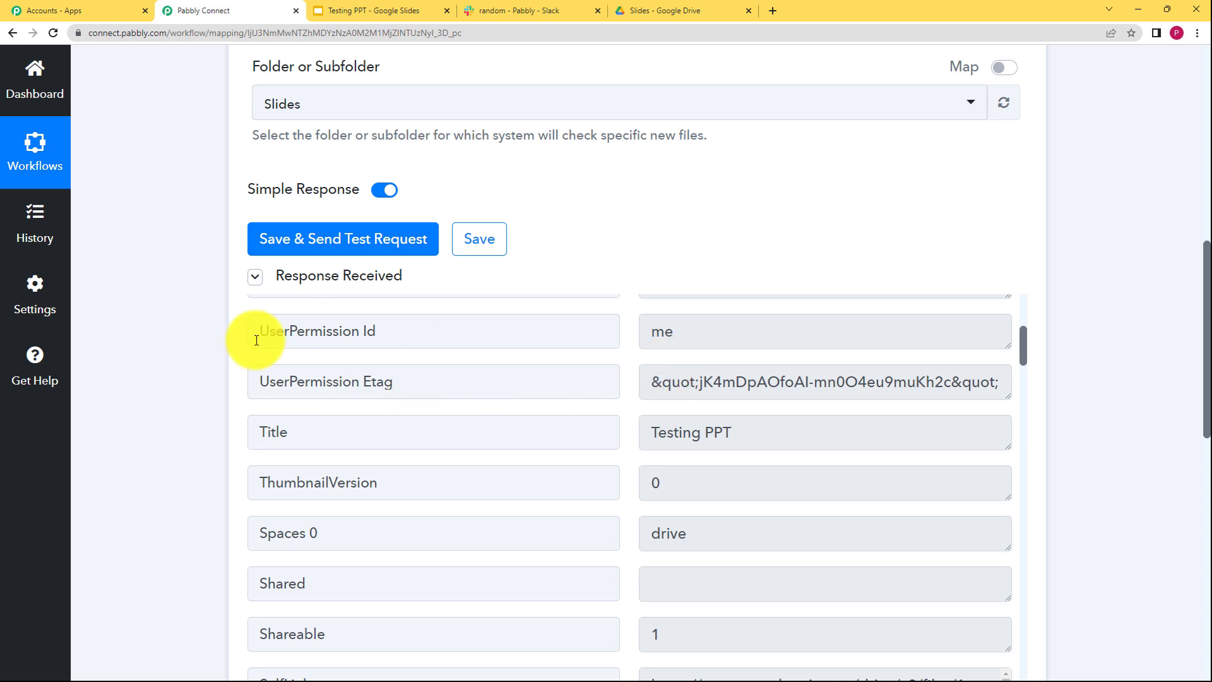
- Examine the new file's details in the trigger response, including the full UserPermission SelfLink value and the fields after Title
scroll(161, 325, "up", 2)
scroll(161, 324, "down", 5)
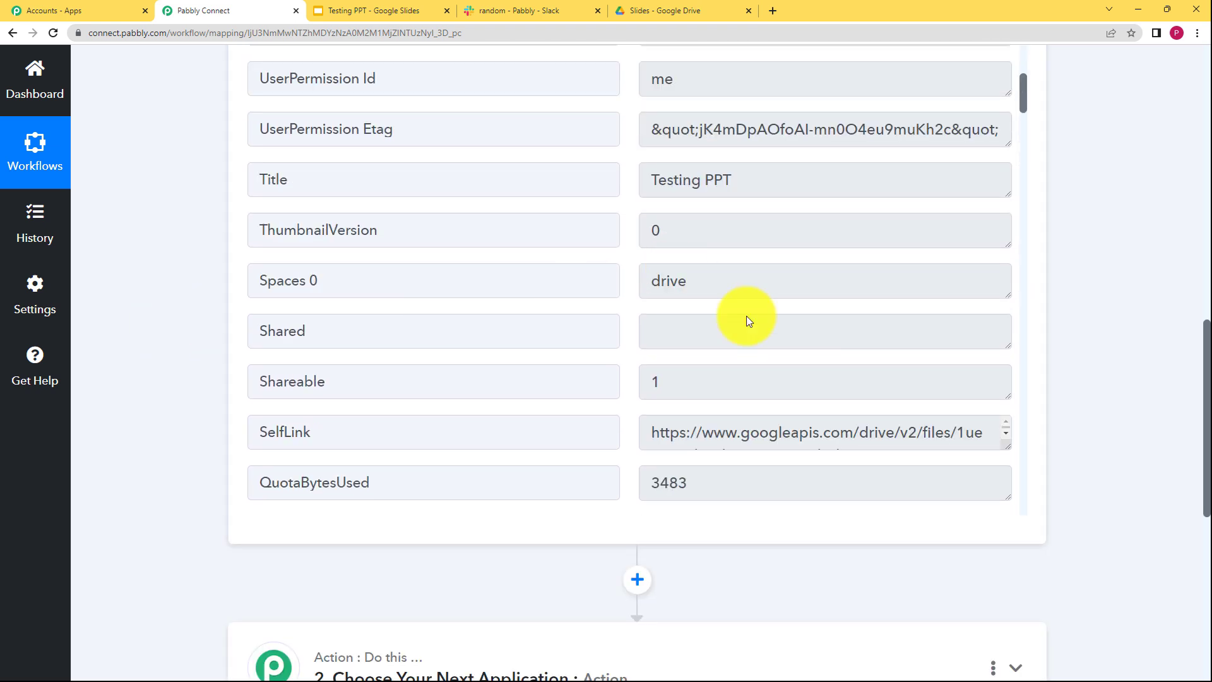
scroll(631, 427, "up", 4)
scroll(698, 304, "up", 2)
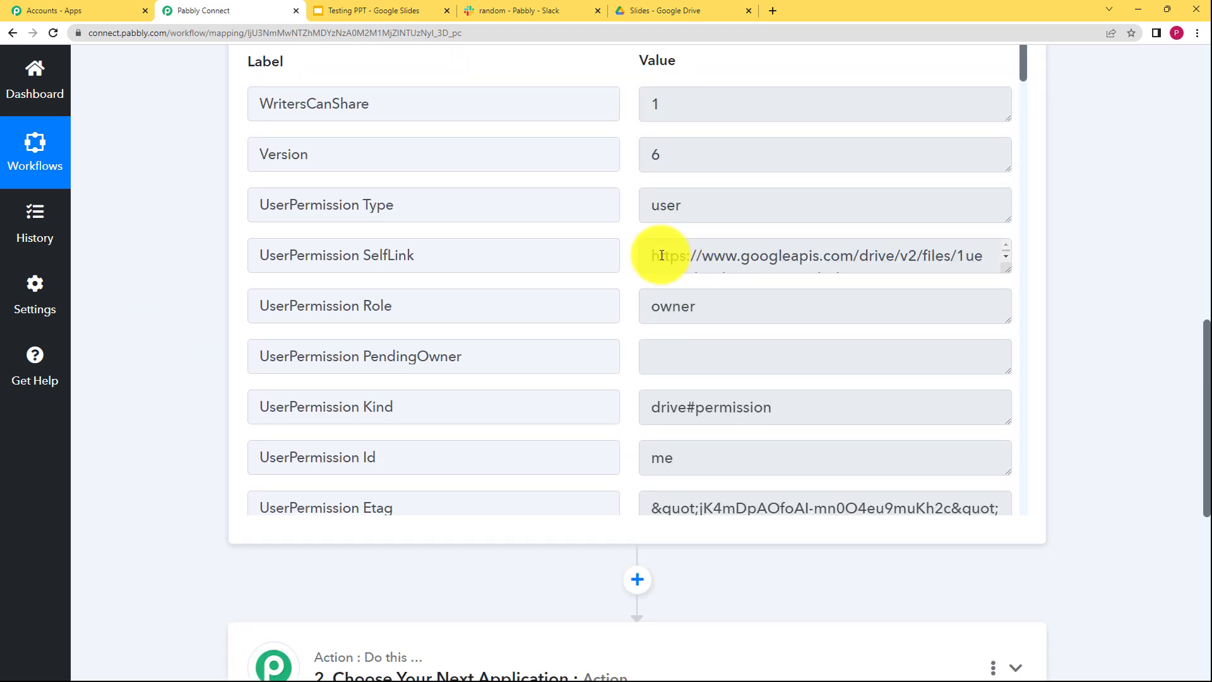
left_click_drag(1008, 271, 1009, 314)
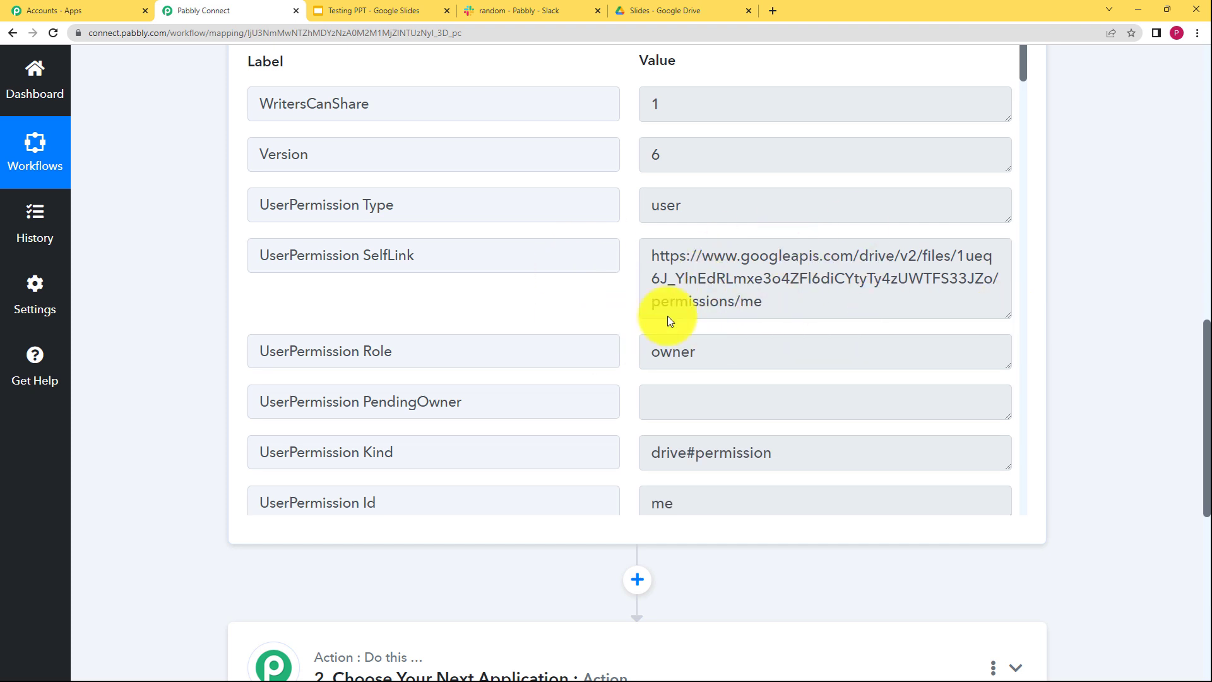
scroll(698, 316, "up", 1)
scroll(596, 341, "down", 9)
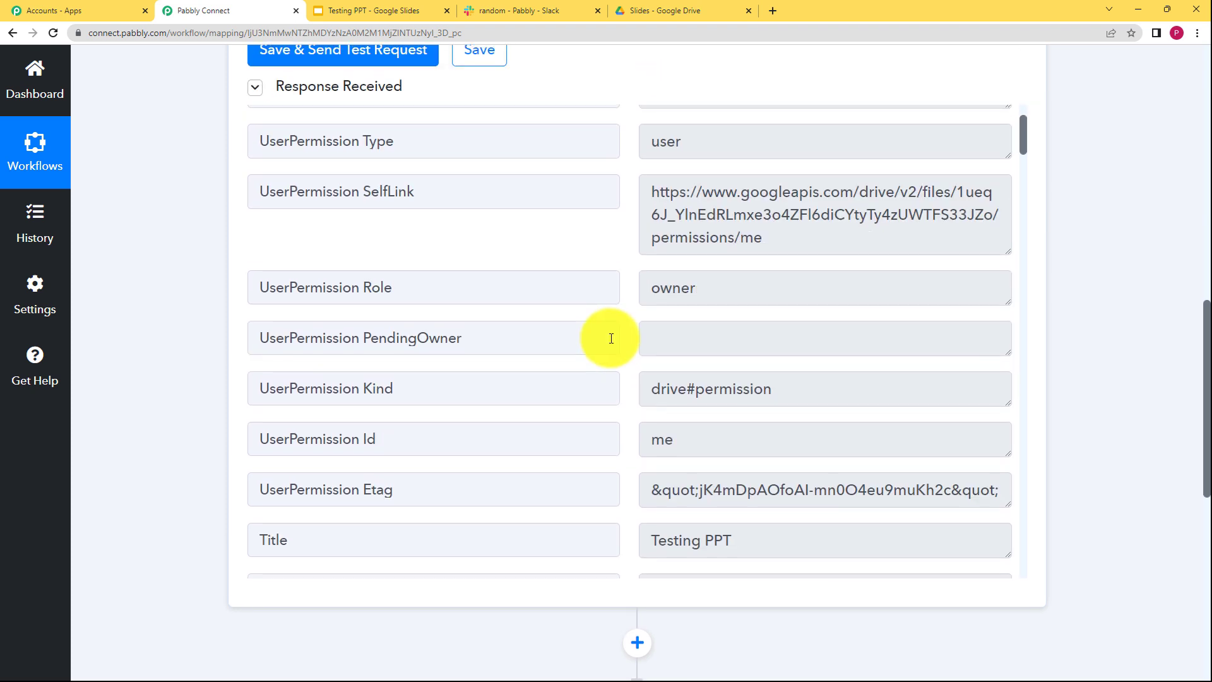
scroll(733, 301, "down", 6)
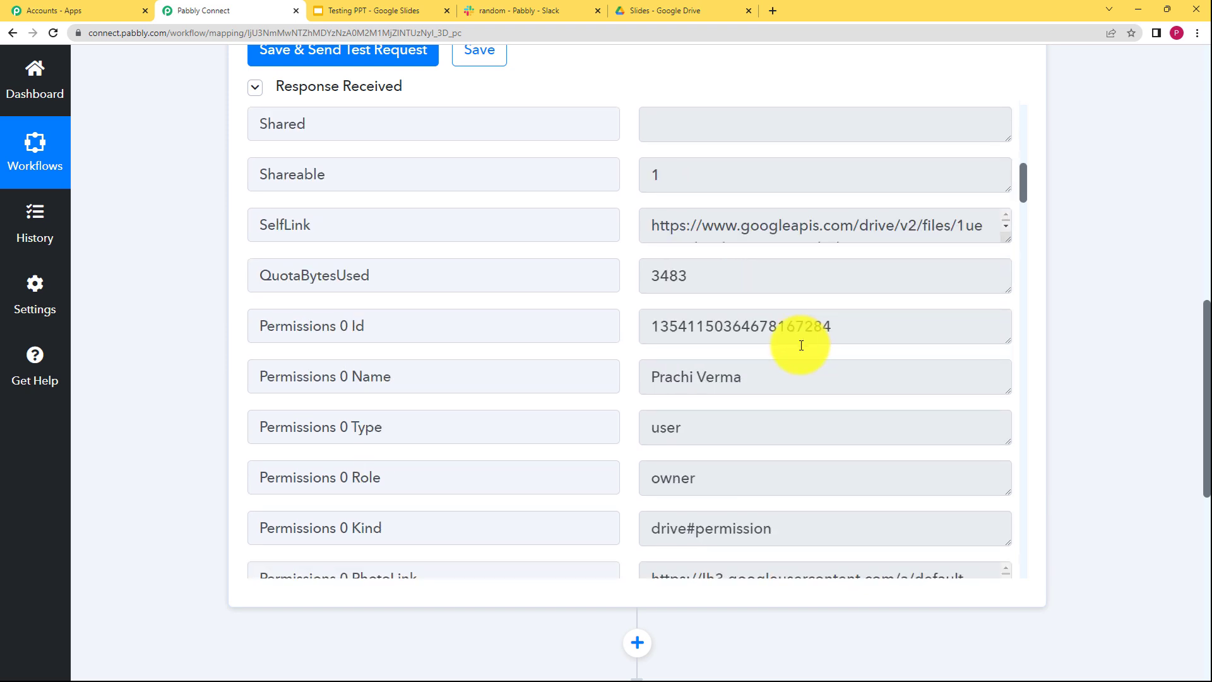
- Examine the permission, parent, date and last-modifying-user fields in the trigger response, and check the files in the Slides folder in Google Drive
scroll(772, 288, "down", 15)
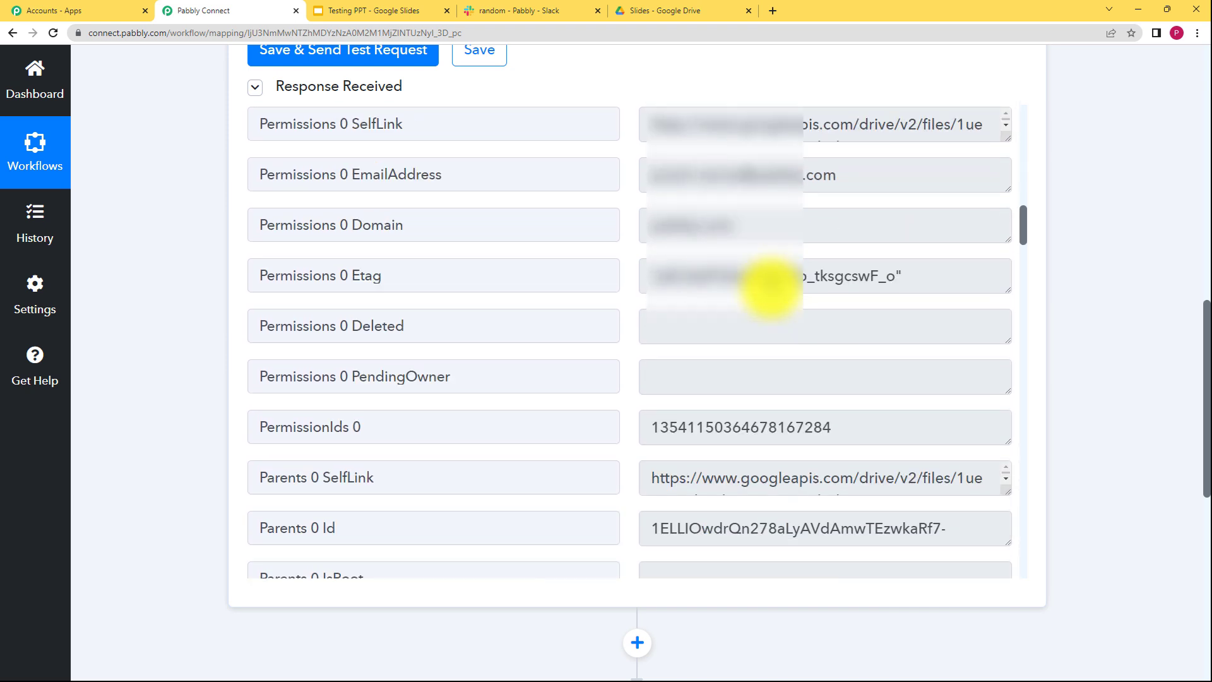
scroll(770, 287, "down", 9)
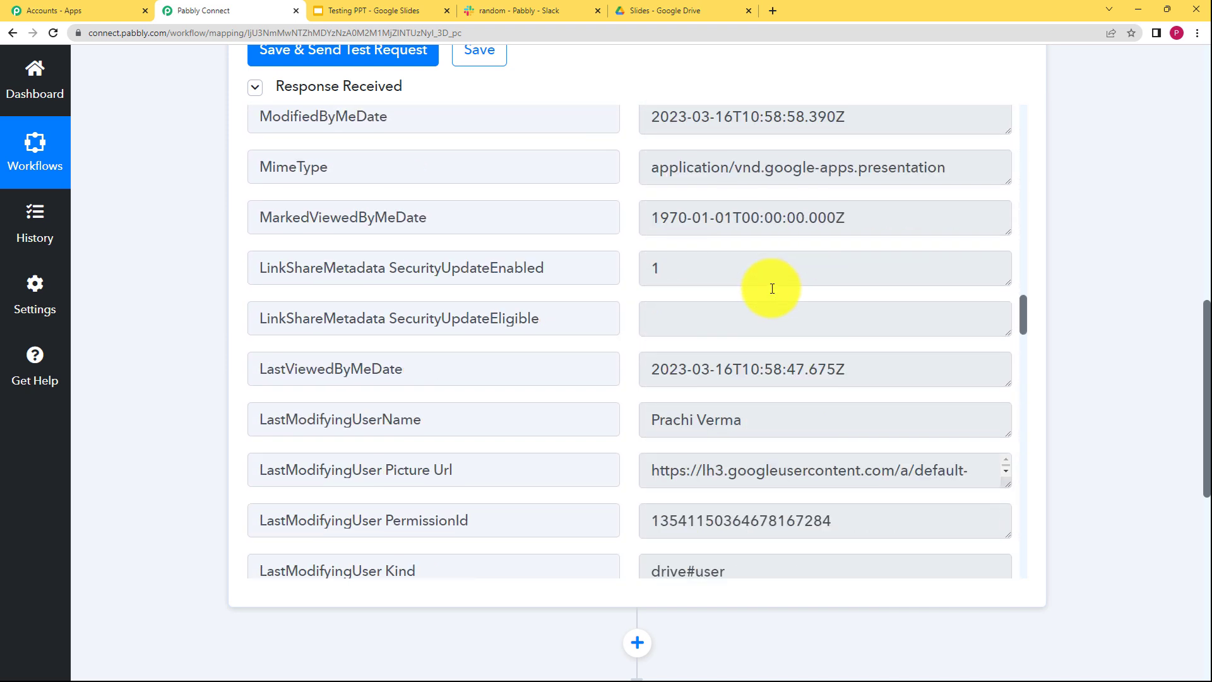
left_click(672, 10)
left_click(215, 9)
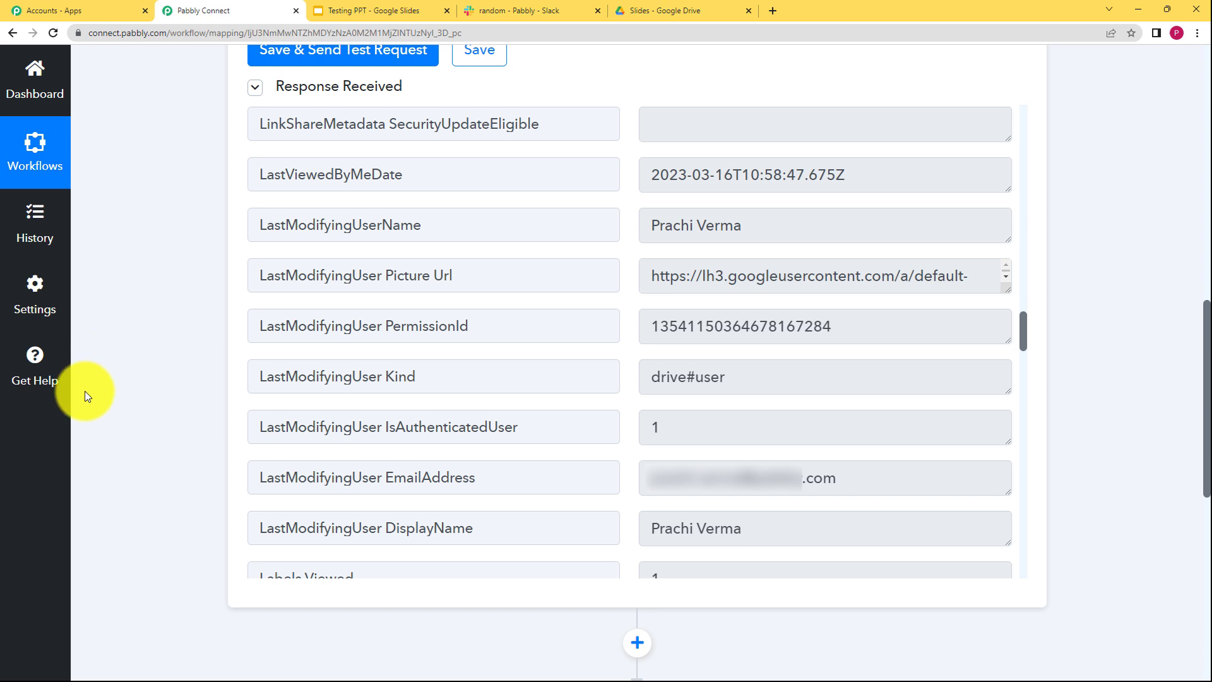
scroll(159, 426, "down", 5)
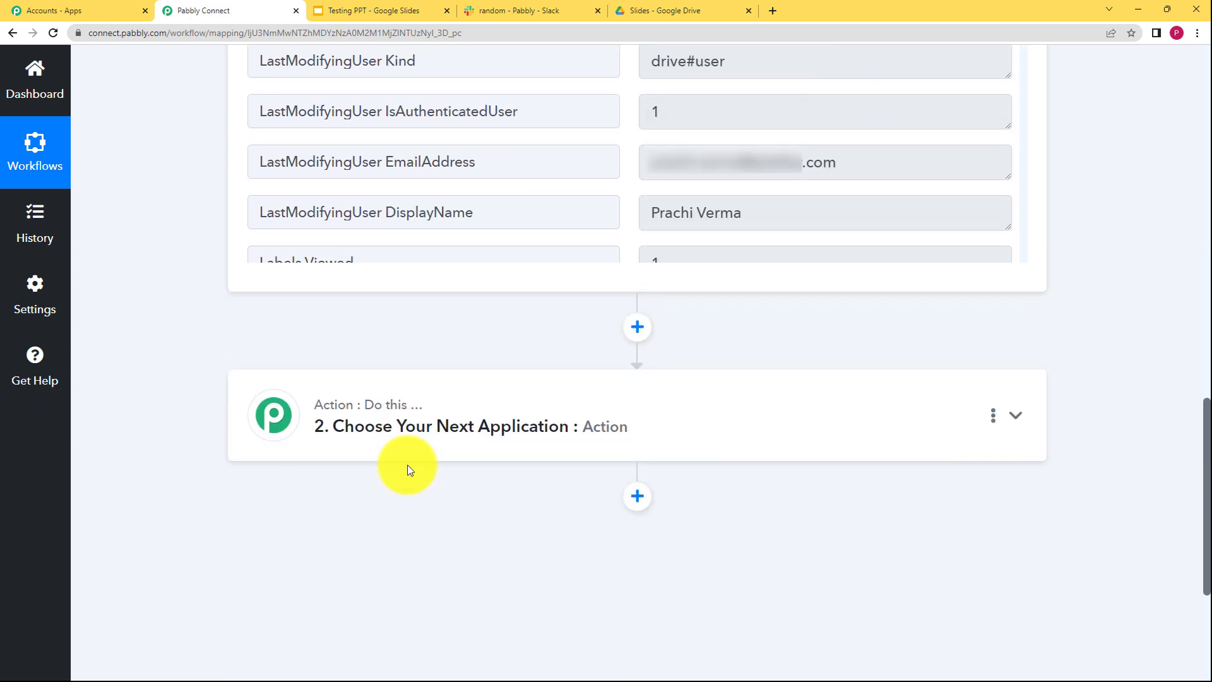
left_click(672, 10)
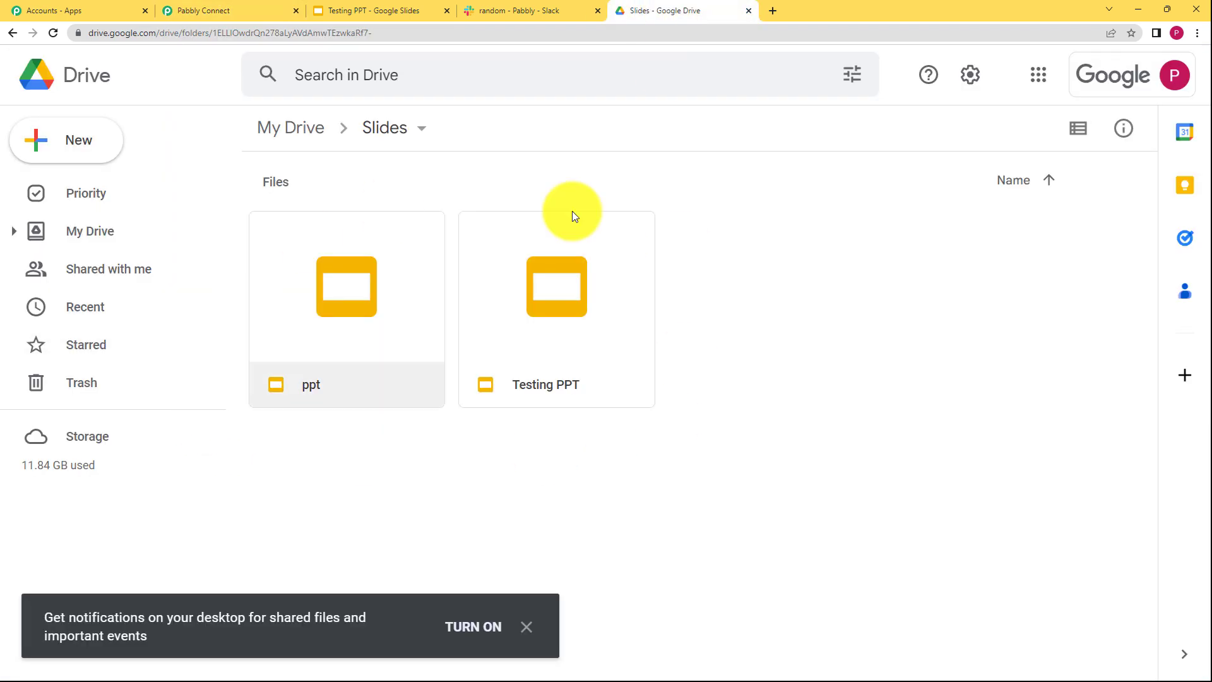
left_click(271, 10)
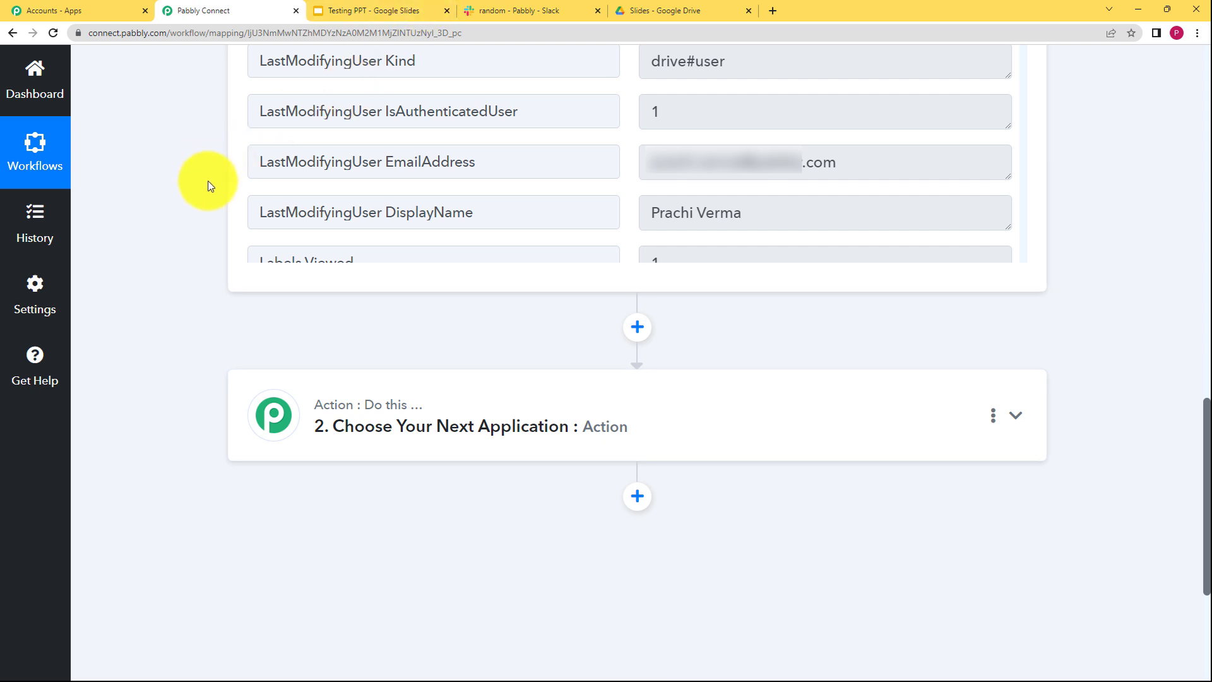
- Choose Filter by Pabbly as the app for the workflow's second step in Pabbly Connect
left_click(515, 424)
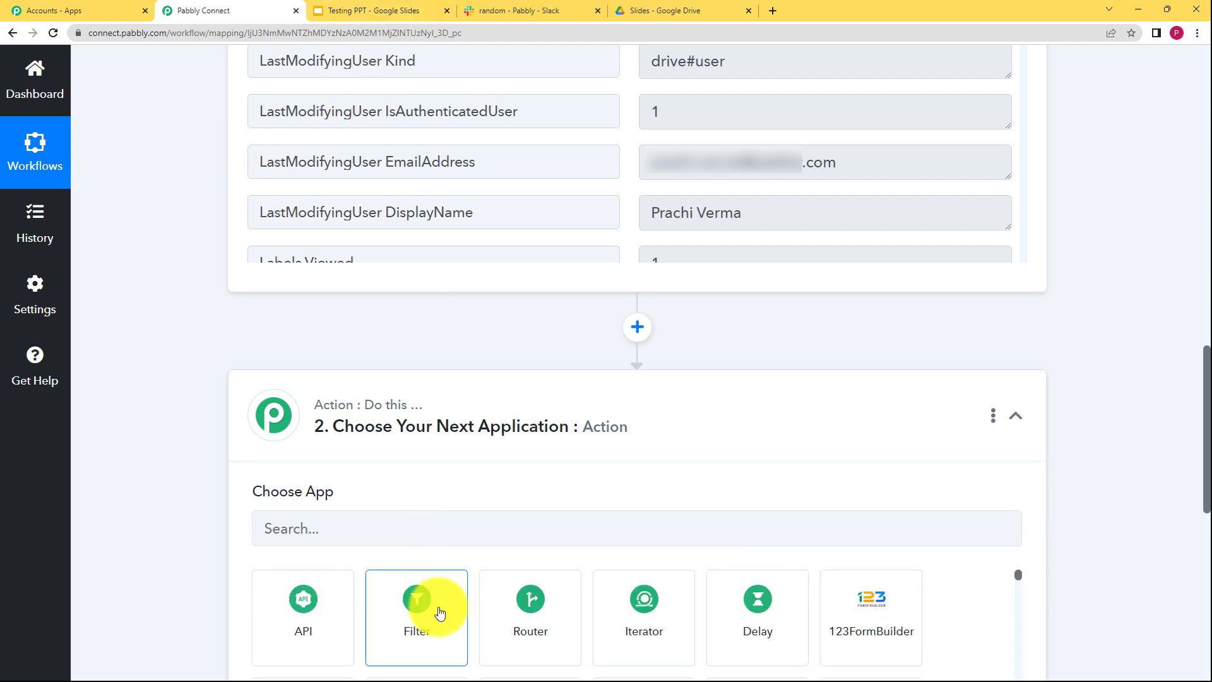
scroll(347, 429, "down", 2)
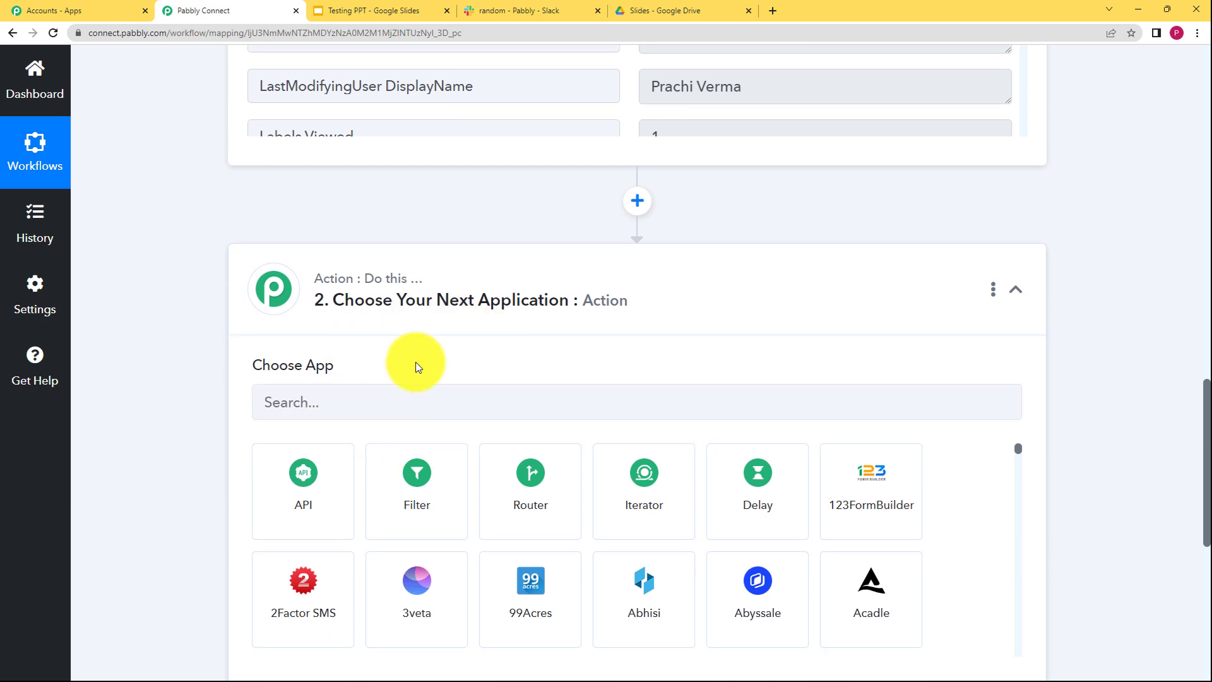
left_click(420, 501)
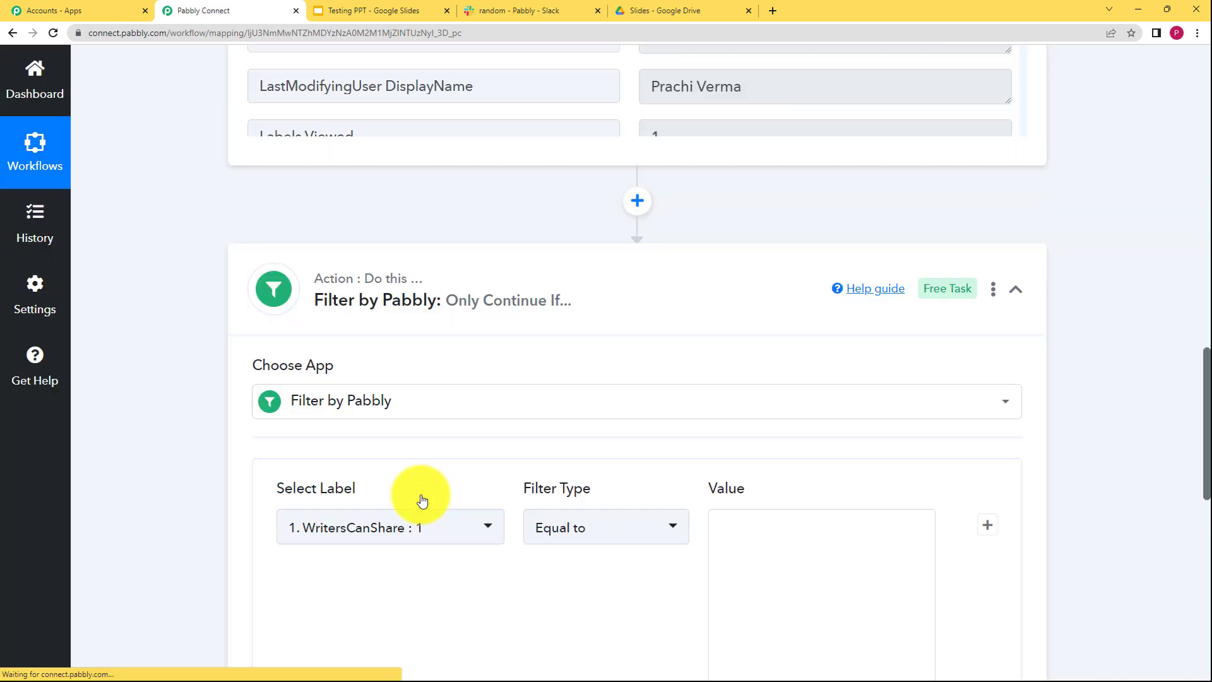
scroll(459, 403, "down", 1)
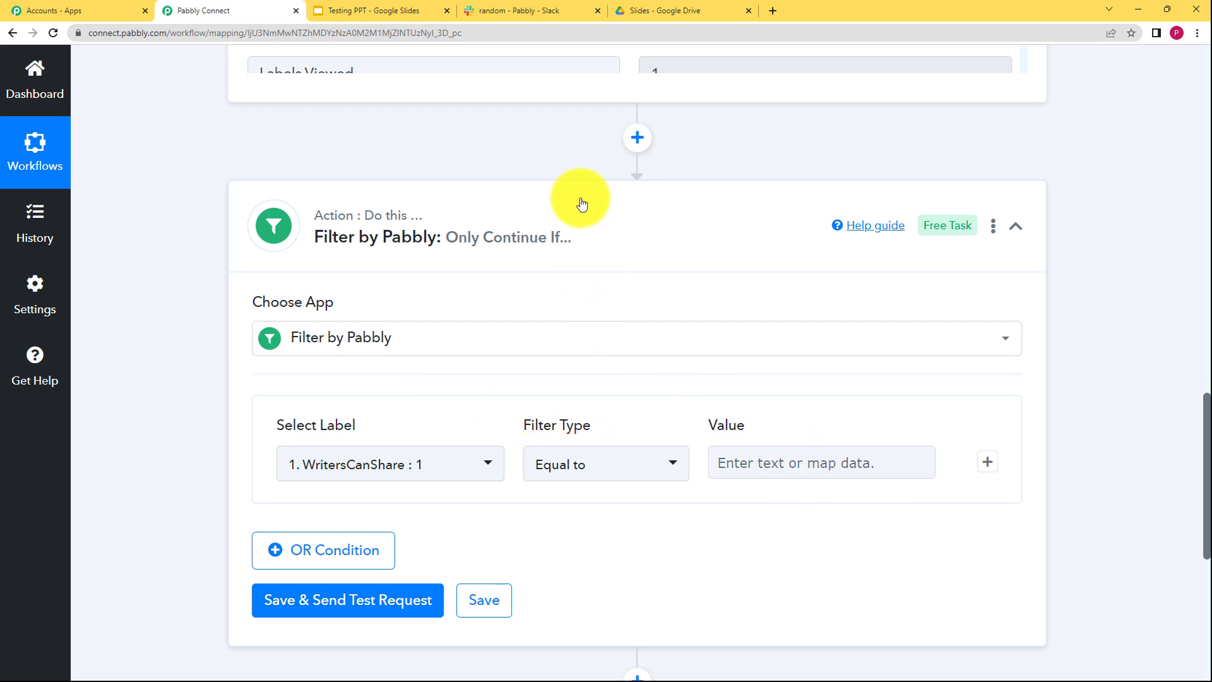
- Examine the MimeType value in the Google Drive trigger response, enlarging its value box and highlighting the file type text
scroll(572, 148, "up", 8)
scroll(571, 146, "up", 5)
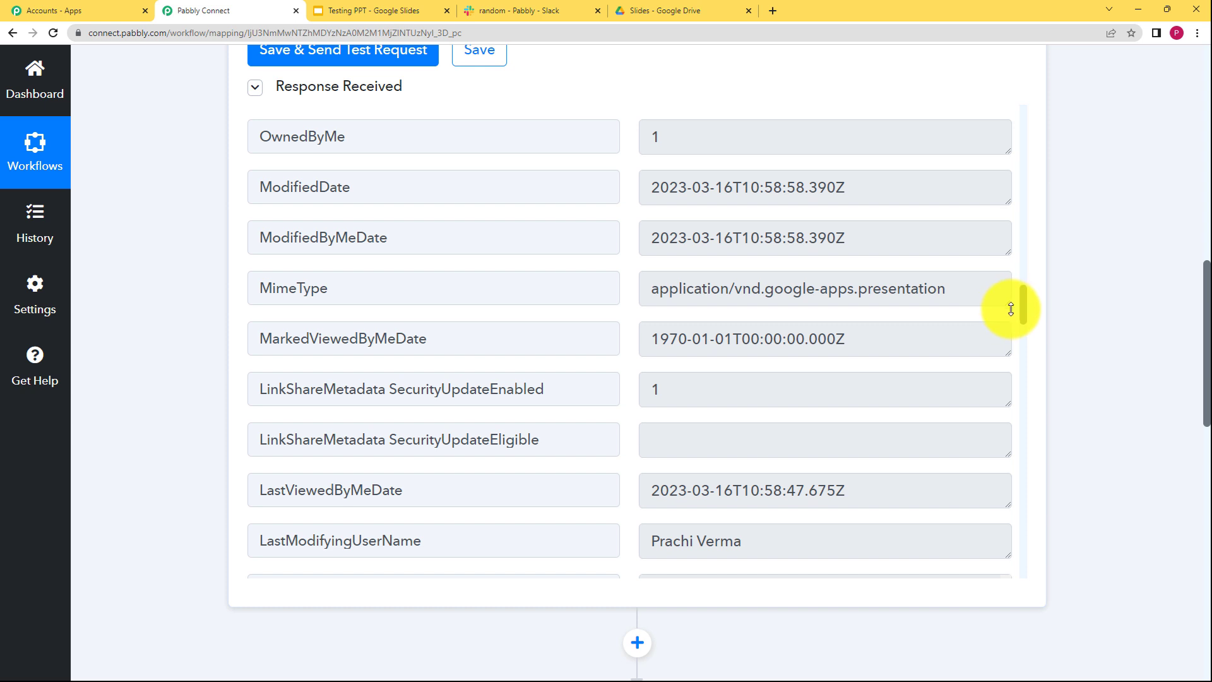
left_click_drag(1010, 305, 1009, 322)
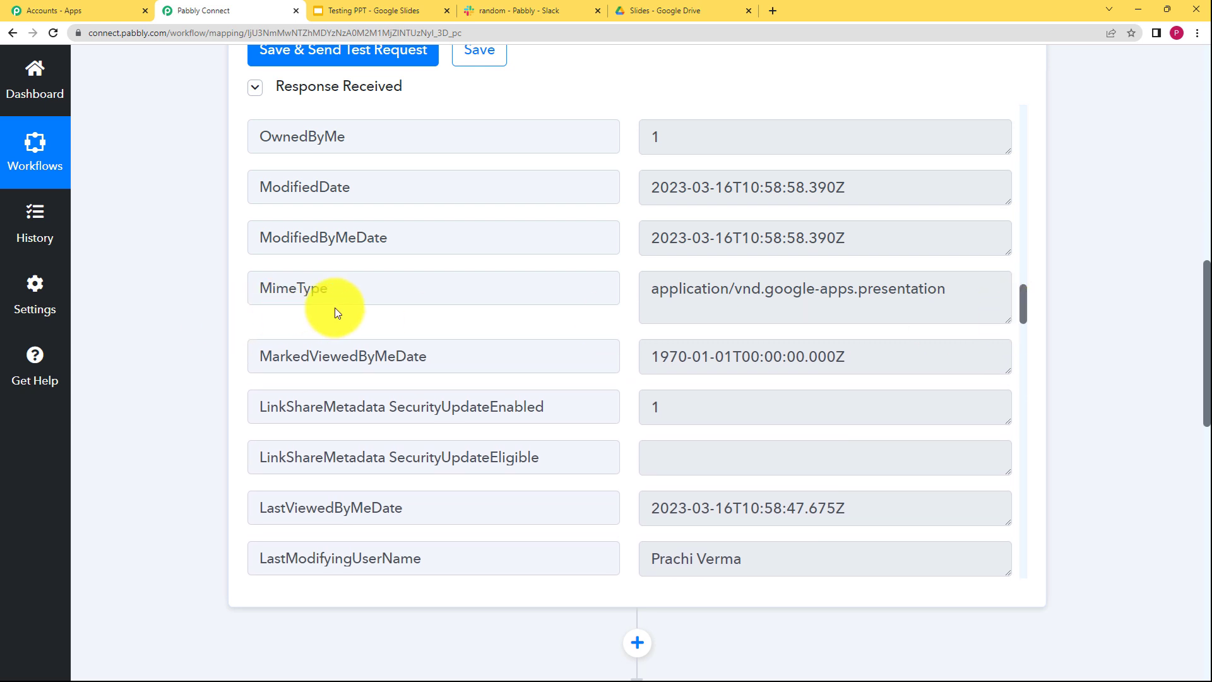
left_click_drag(951, 296, 662, 345)
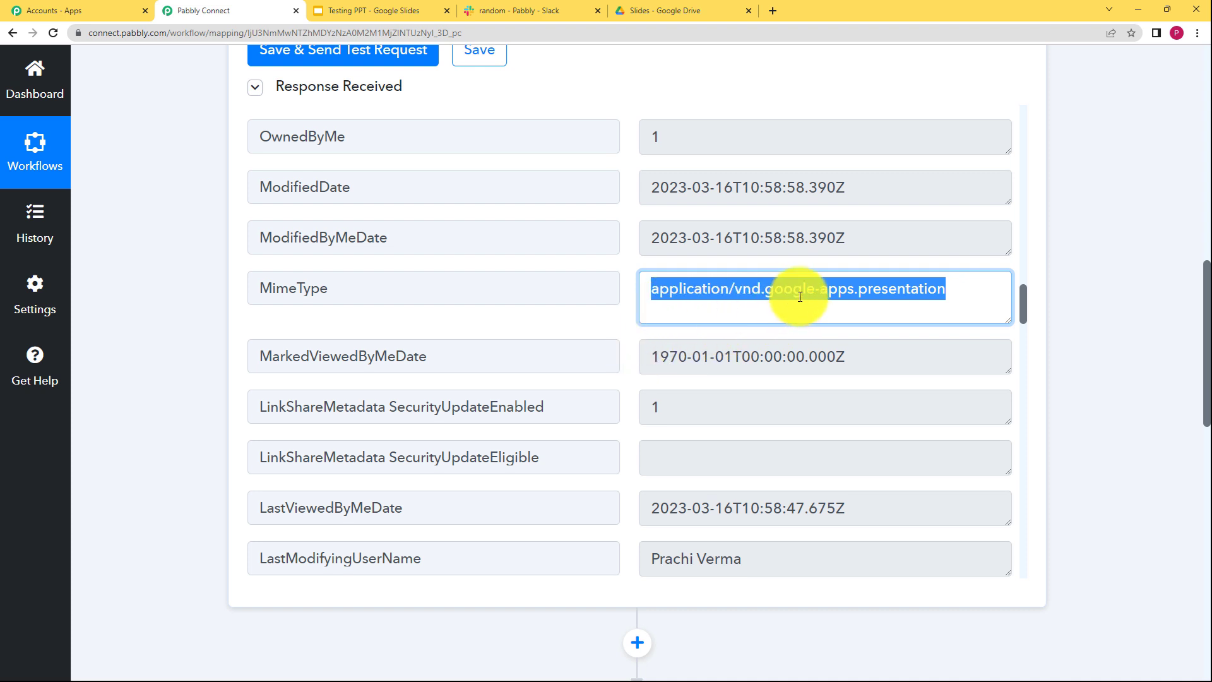
left_click(954, 291)
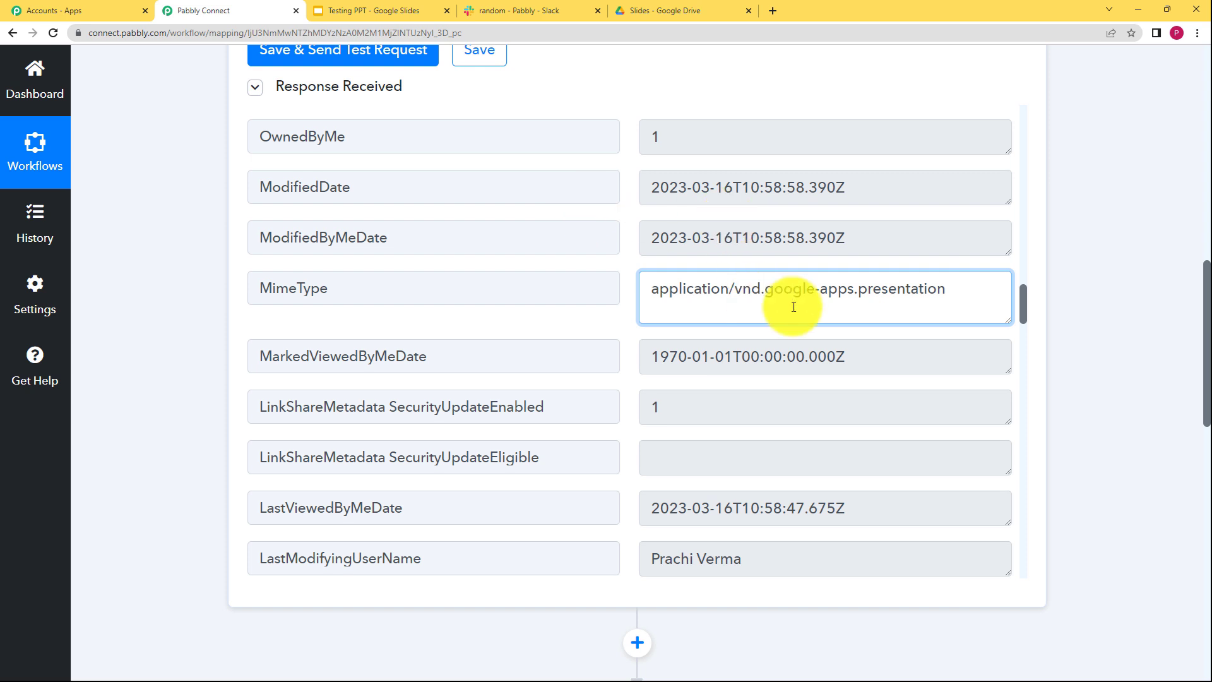
left_click_drag(859, 292, 956, 296)
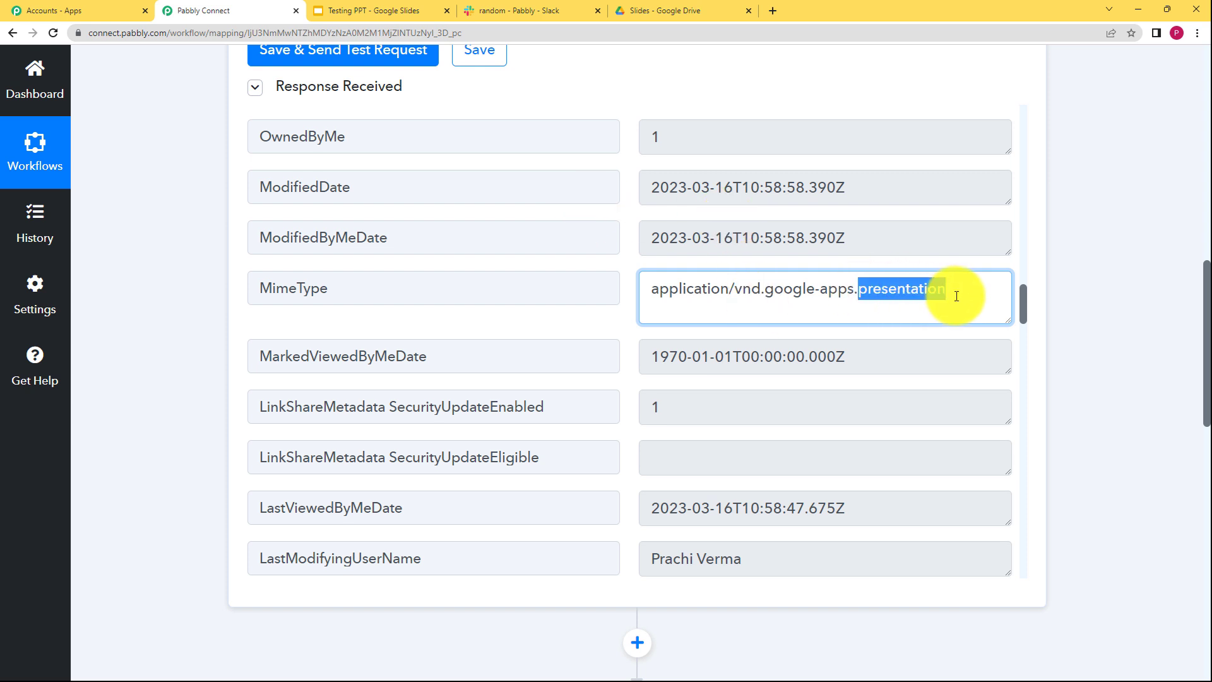
left_click(956, 296)
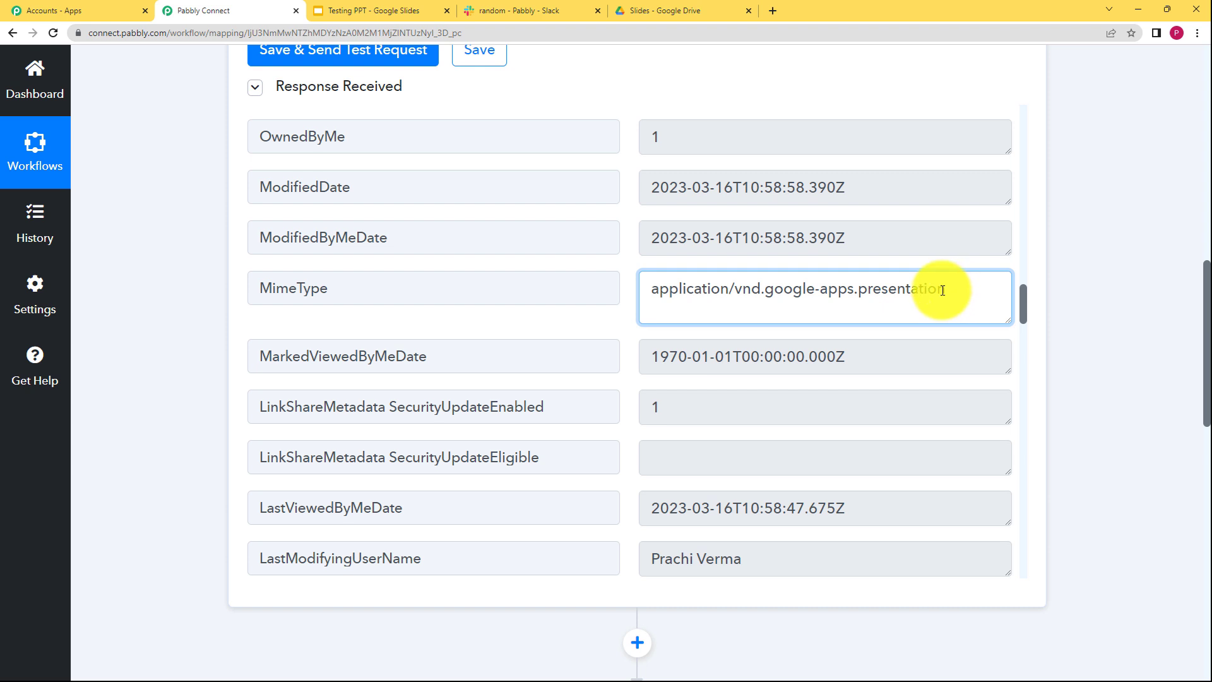
left_click_drag(945, 290, 876, 336)
left_click(879, 346)
left_click(905, 293)
left_click_drag(939, 288, 872, 308)
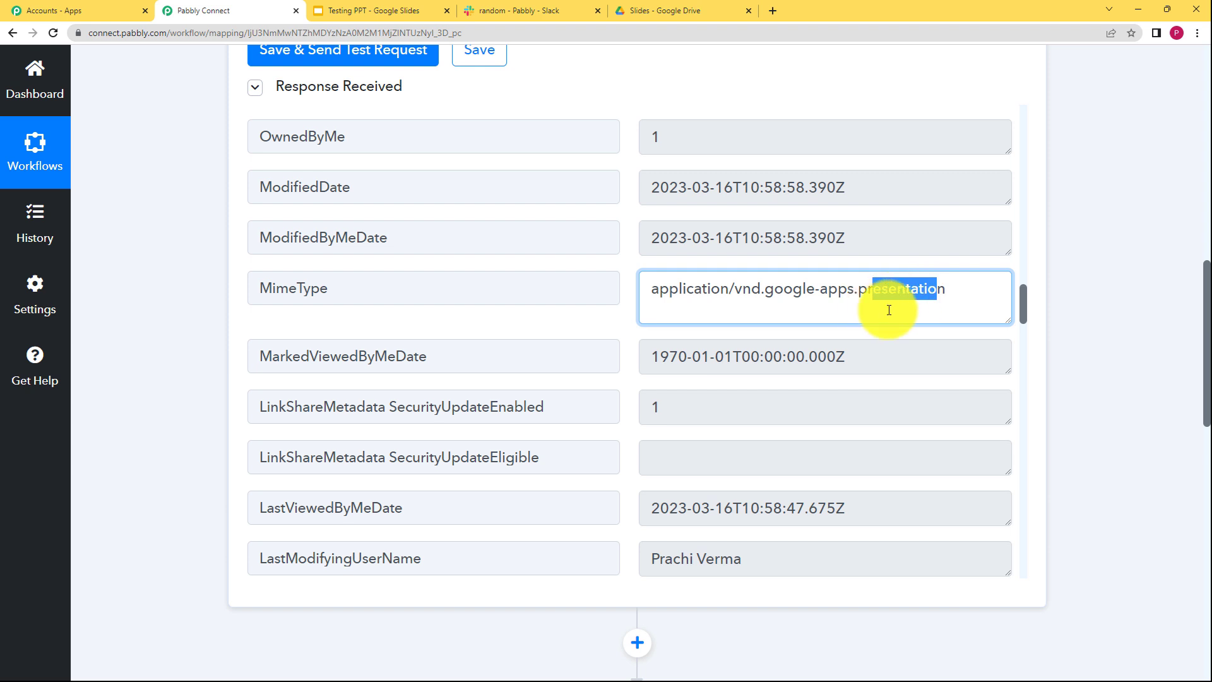
left_click(884, 305)
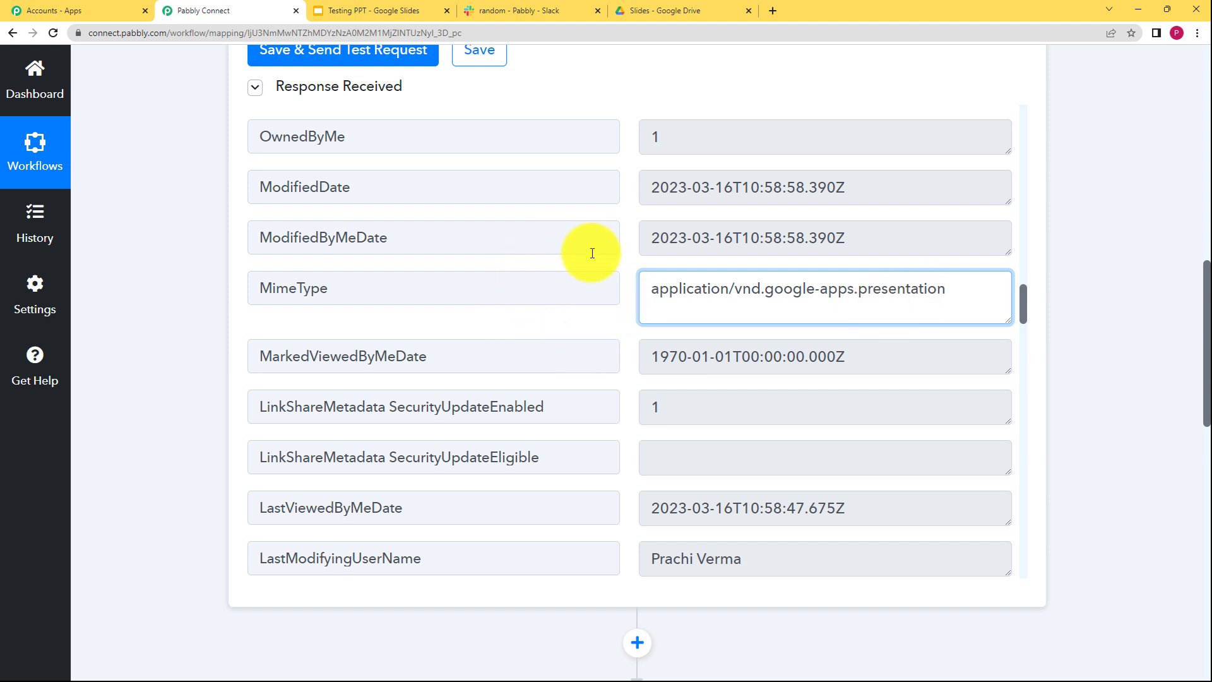
left_click_drag(978, 300, 617, 341)
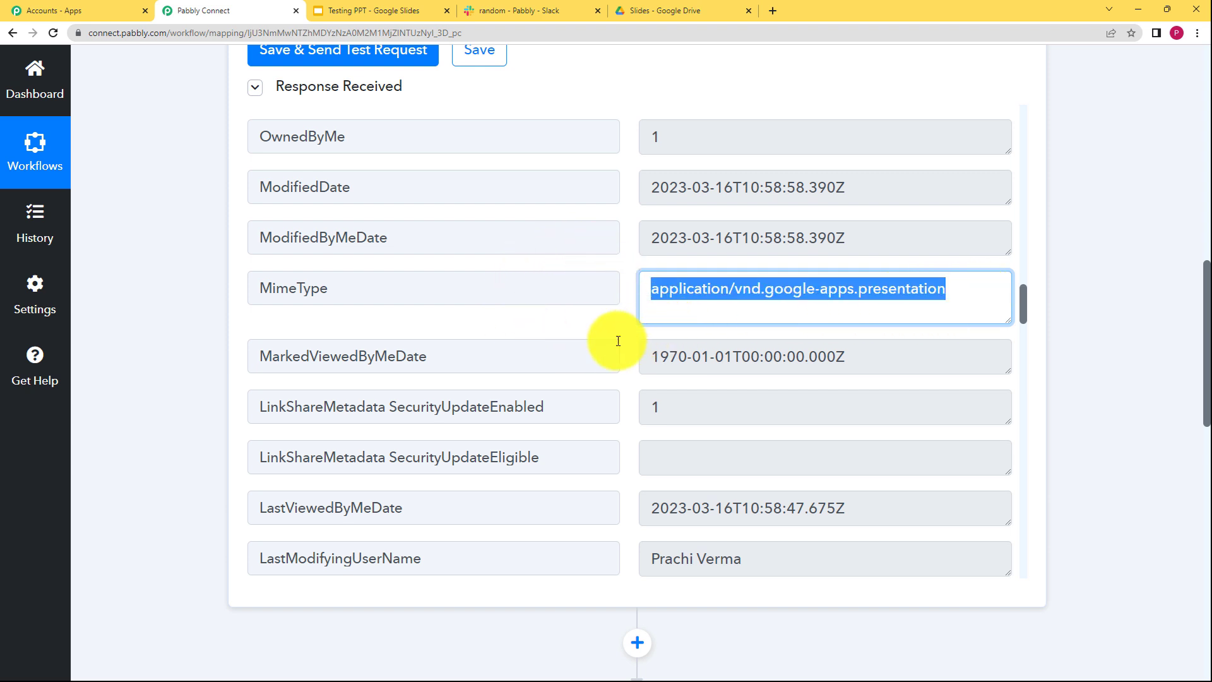
left_click(1041, 306)
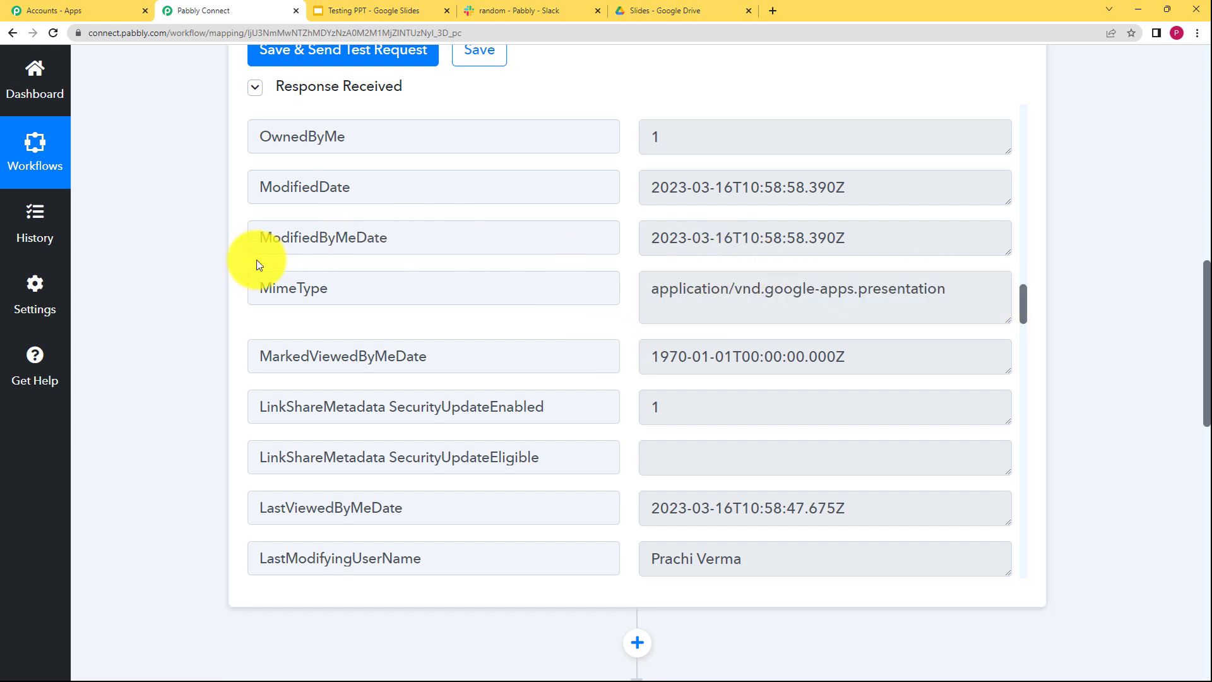
- Set the filter condition's label to MimeType from the Google Drive trigger data
scroll(252, 252, "down", 10)
scroll(215, 268, "down", 9)
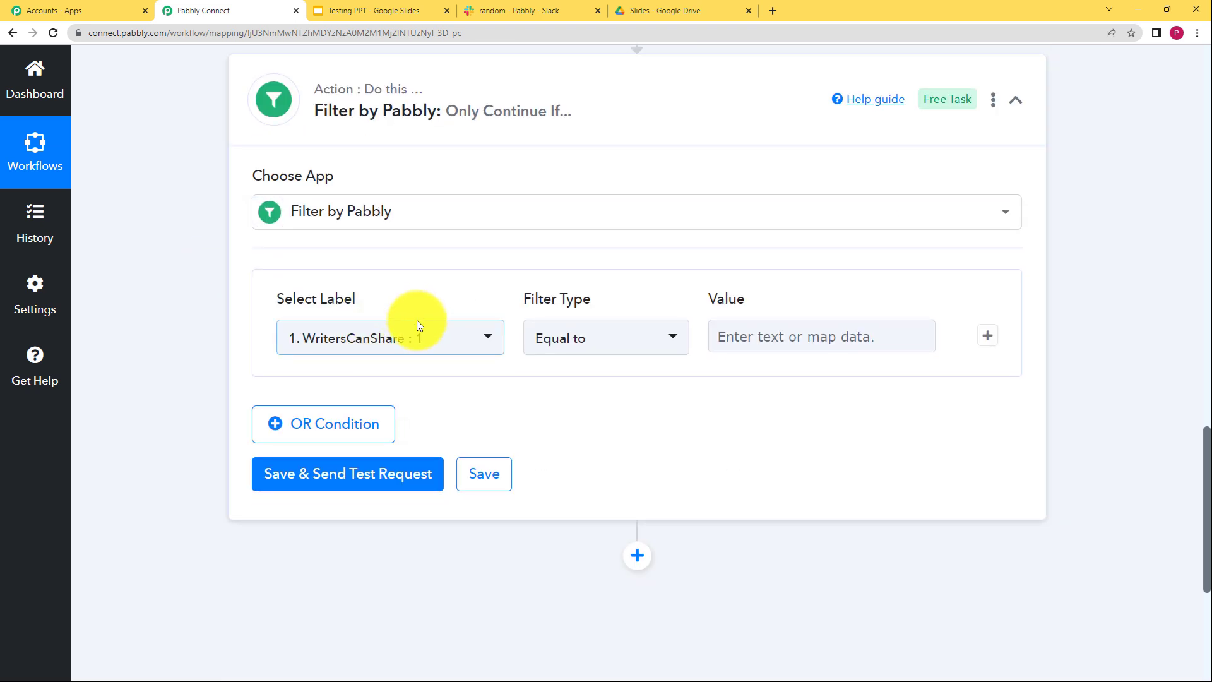
left_click(420, 340)
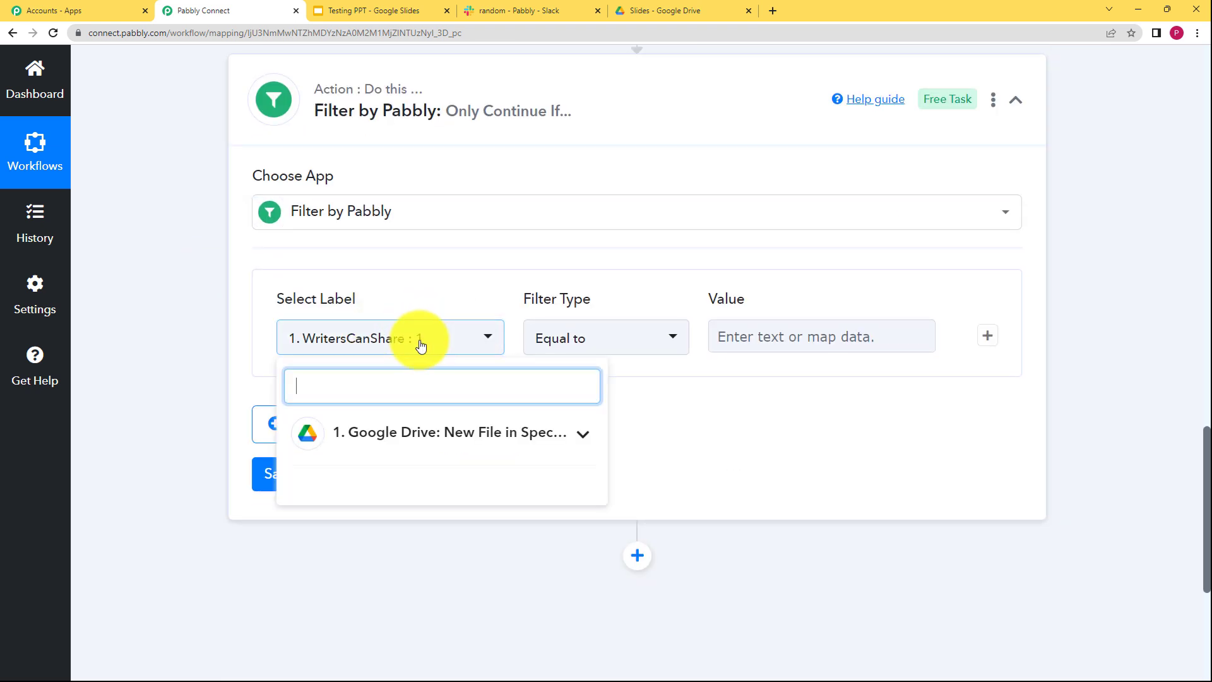
left_click(446, 435)
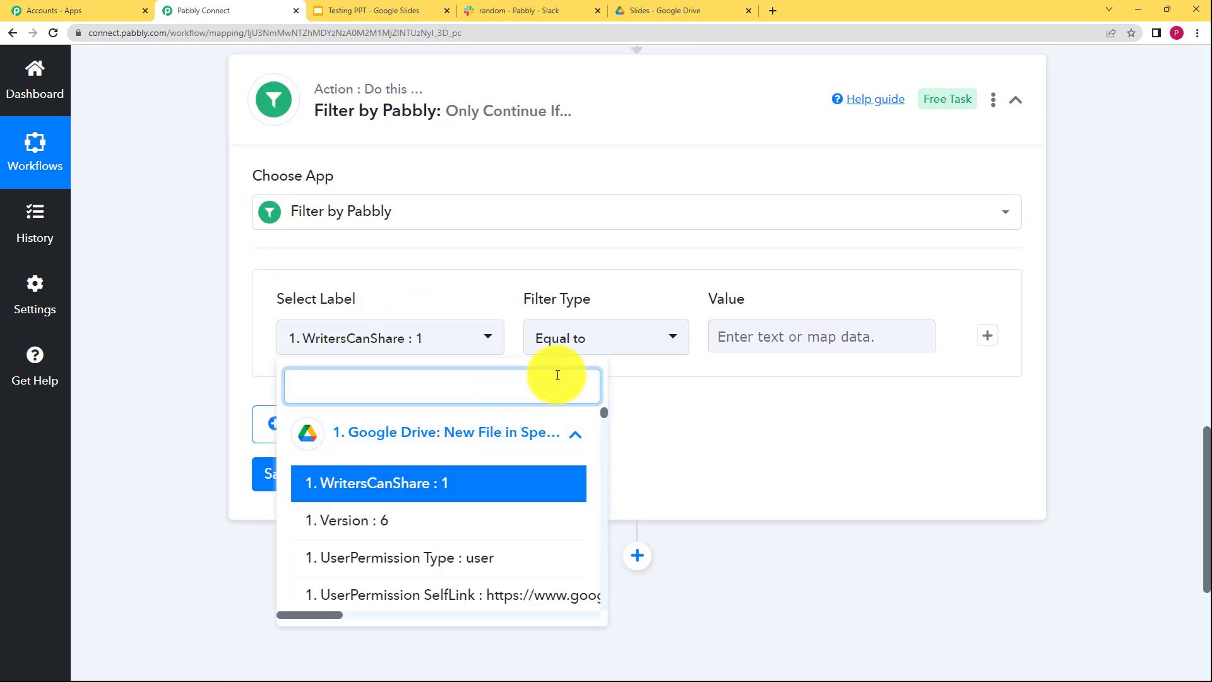
type("mime")
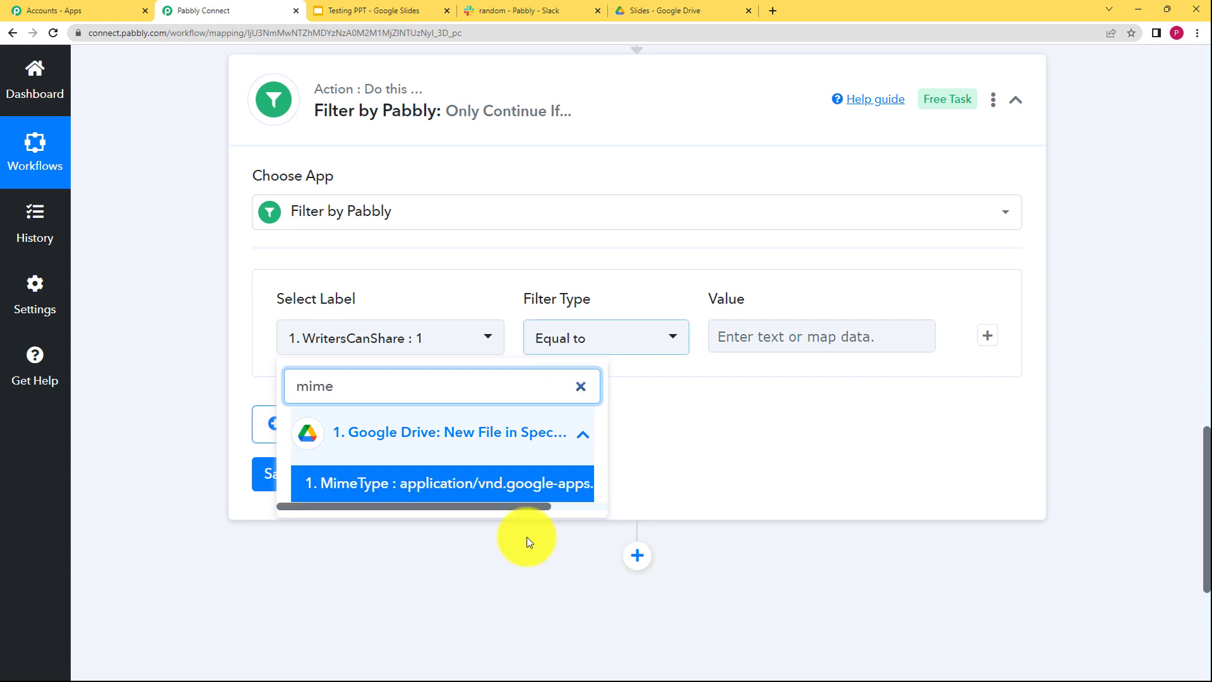
left_click(555, 486)
- Set the filter type to Contains and the comparison value to "presentation"
left_click(582, 338)
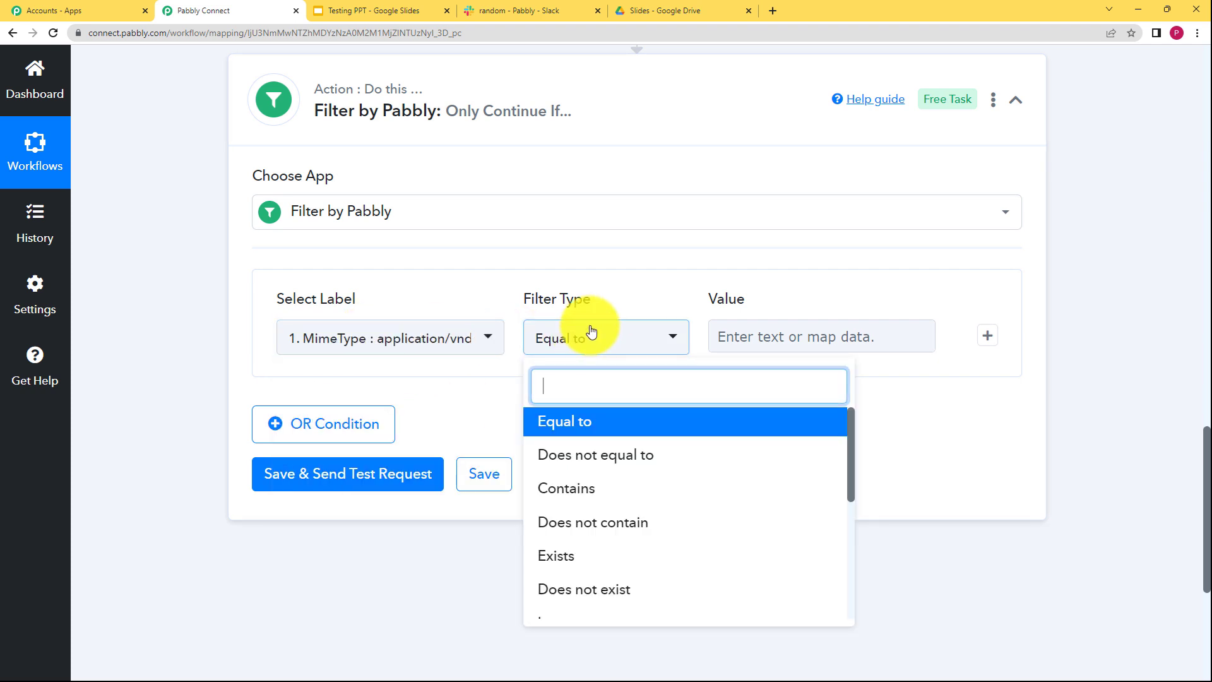
left_click(622, 487)
left_click(780, 340)
type("presentation")
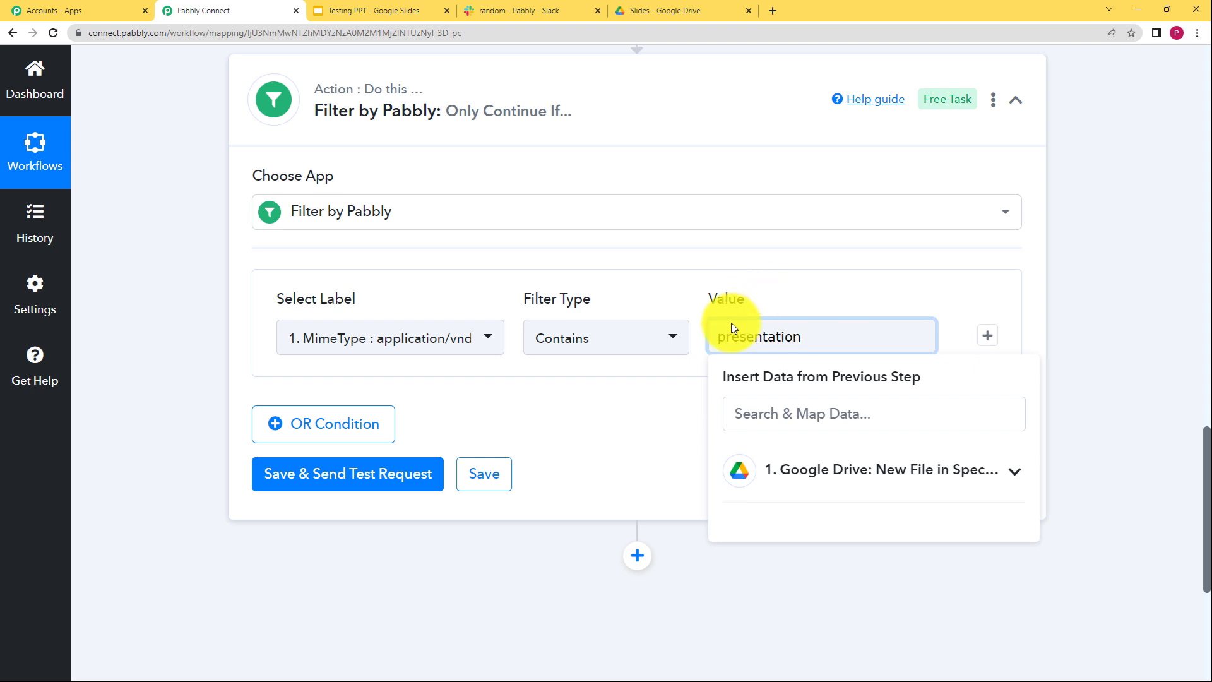
left_click(597, 359)
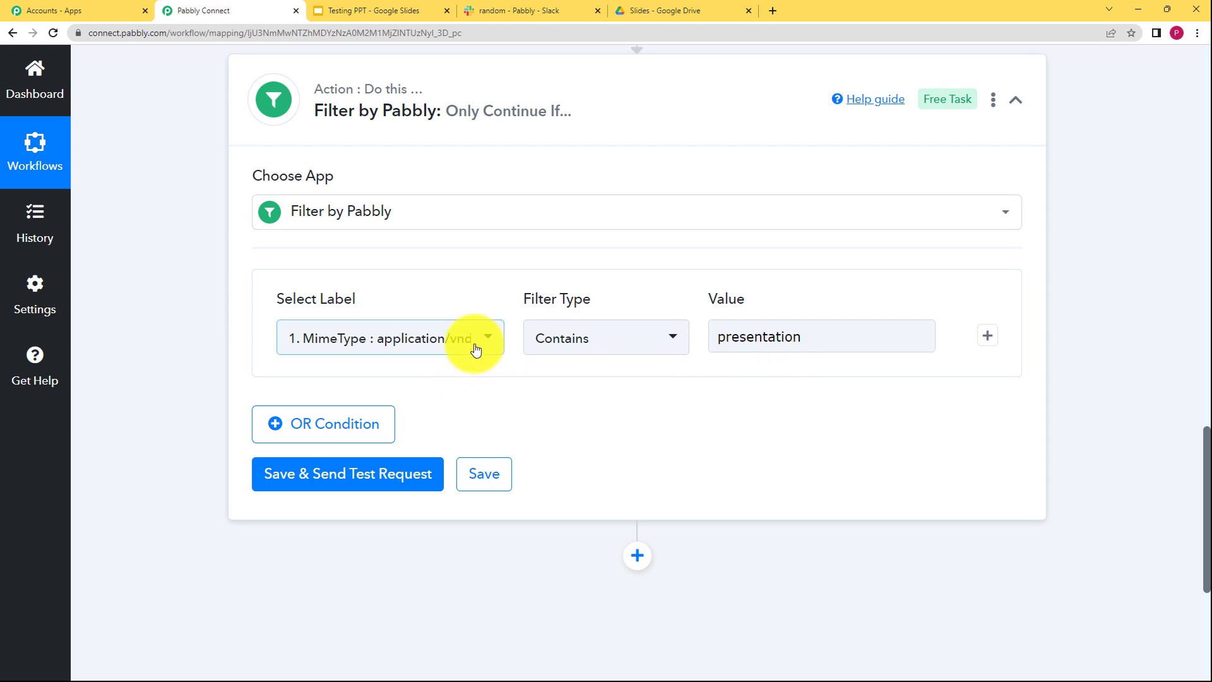
- Send a test request for the filter condition and save the filter step
left_click(417, 478)
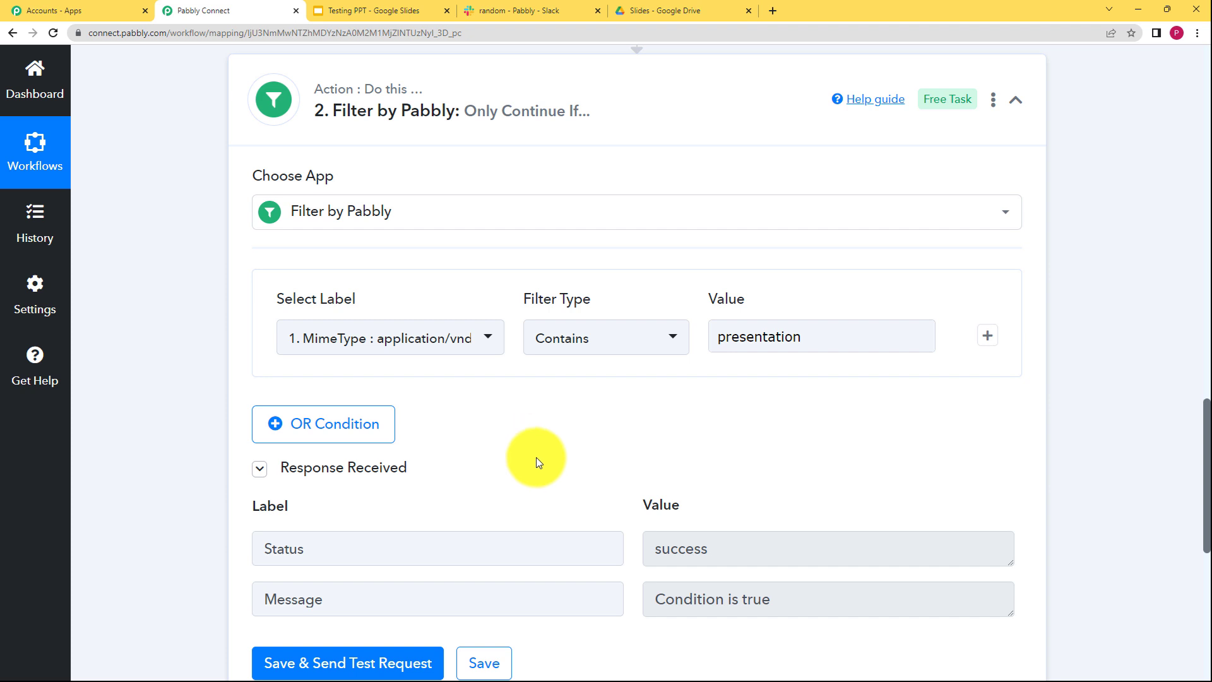
scroll(536, 457, "down", 4)
left_click(481, 413)
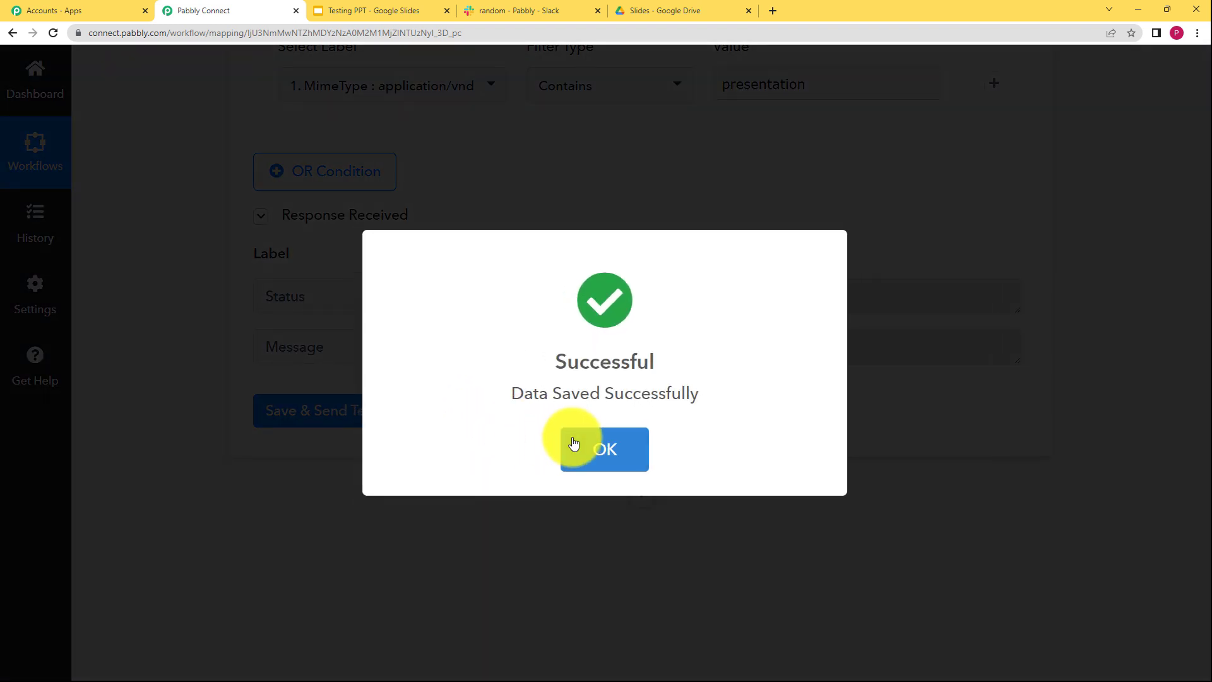
left_click(579, 444)
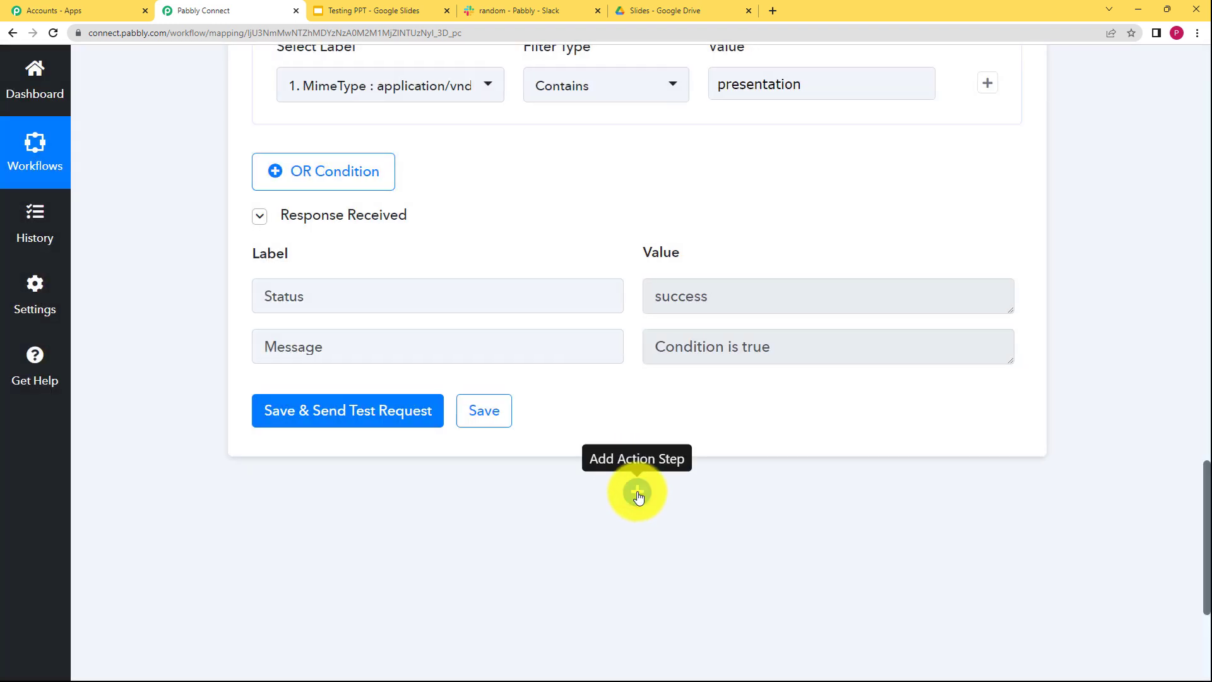
- Add an action step after the filter and choose Slack as its app
left_click(637, 494)
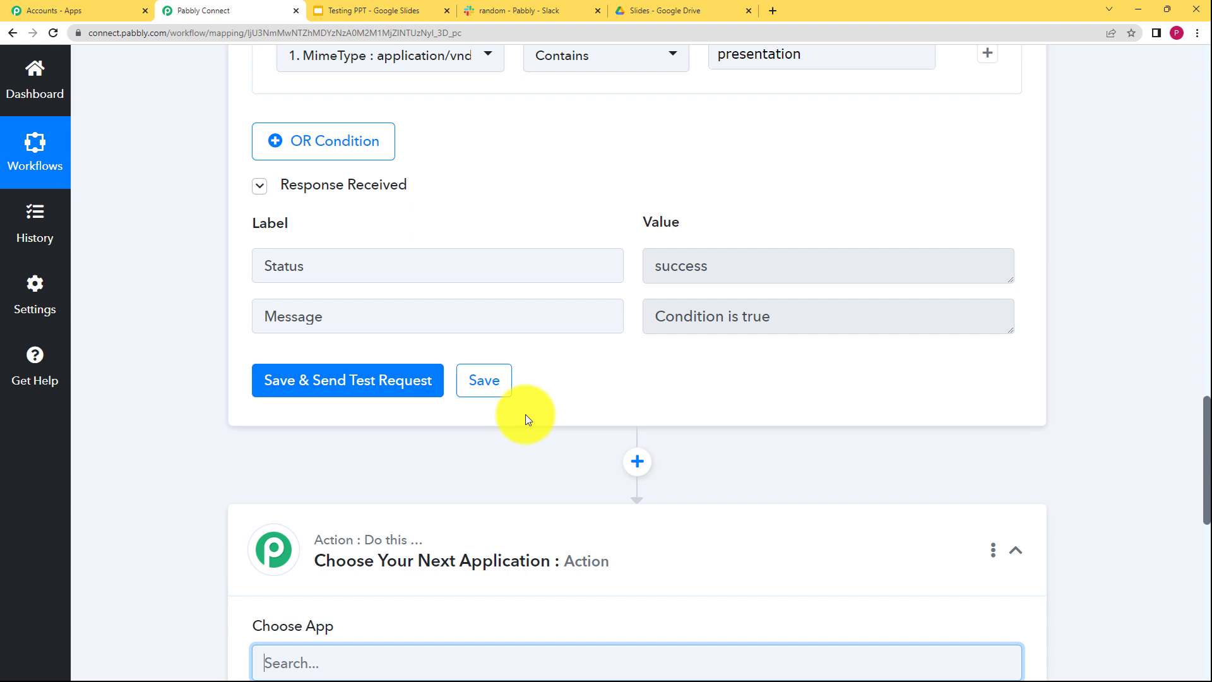
type("slack")
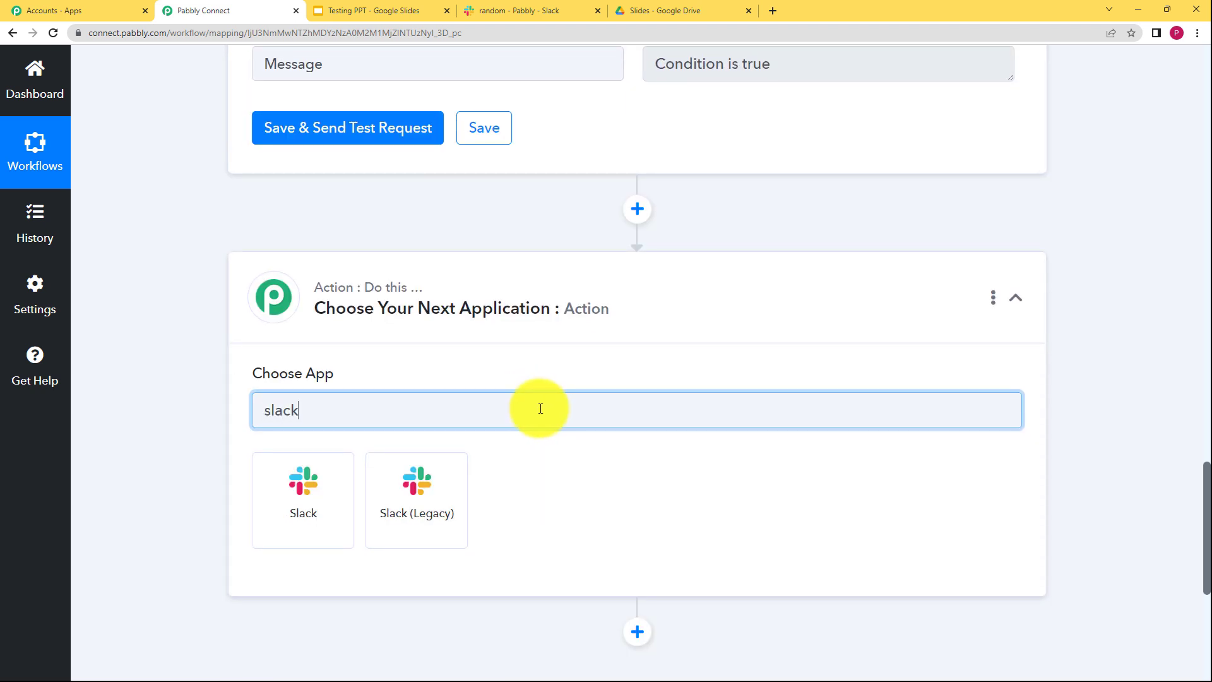
left_click(280, 480)
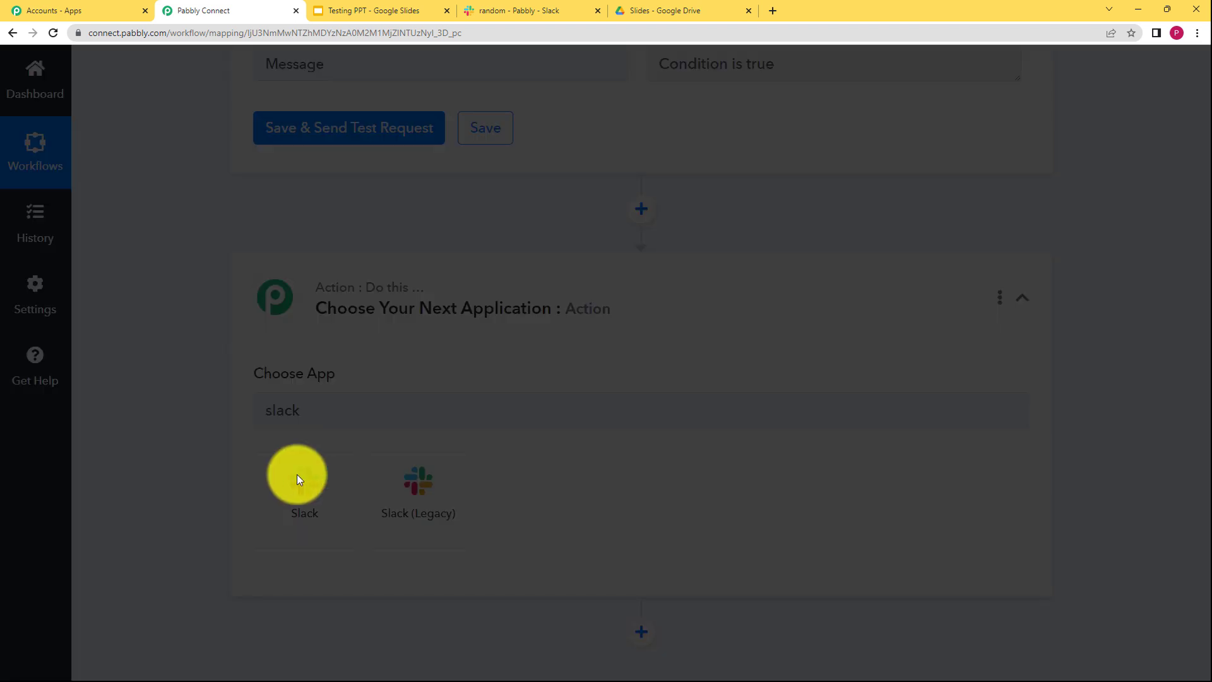
- Check the random channel in Slack, and set the Slack step's action event to Send Channel Message
left_click(511, 10)
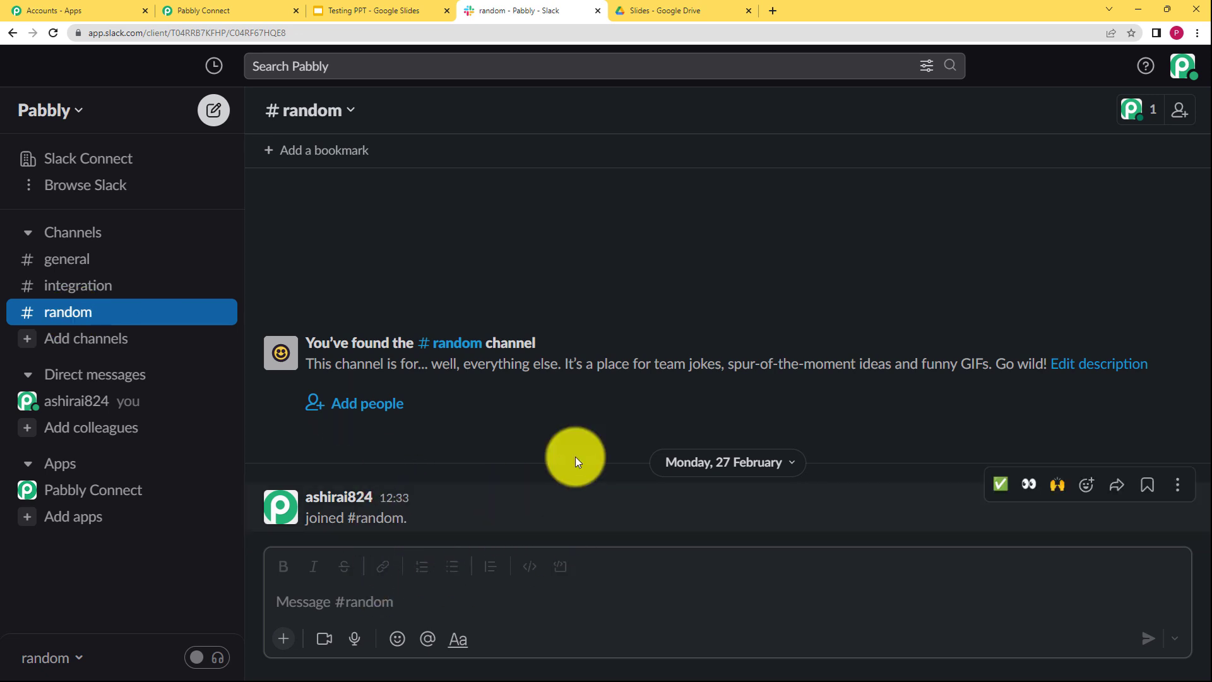
left_click(270, 5)
left_click(311, 489)
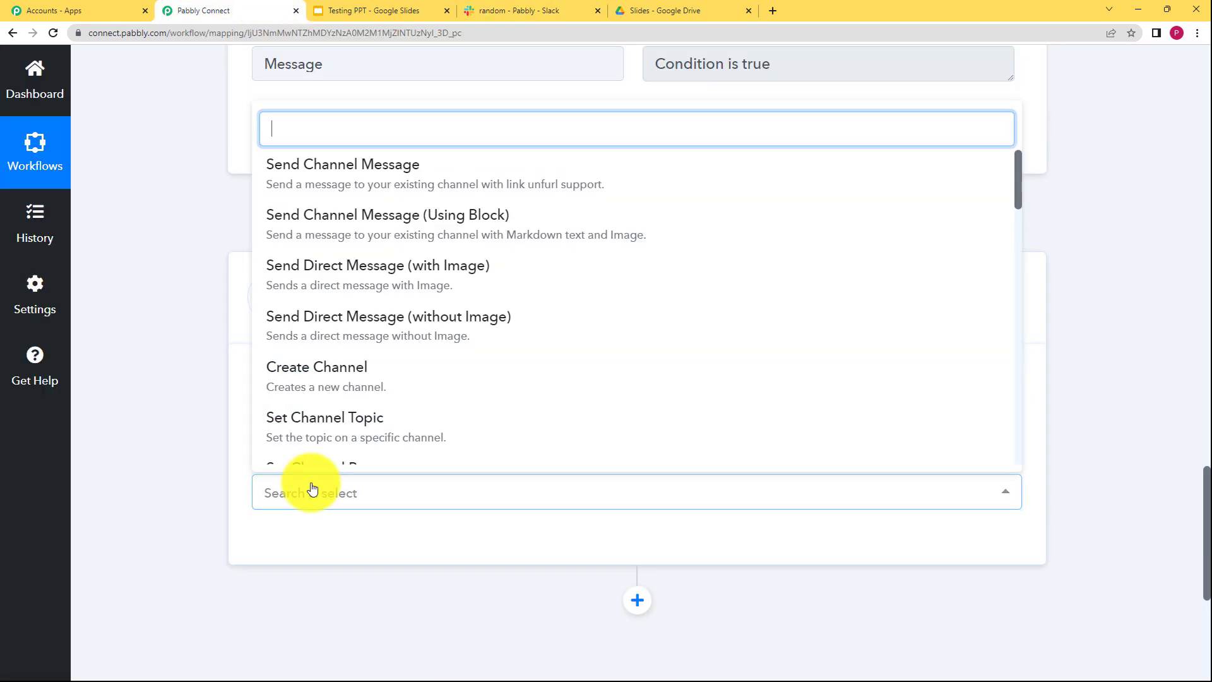
left_click(331, 181)
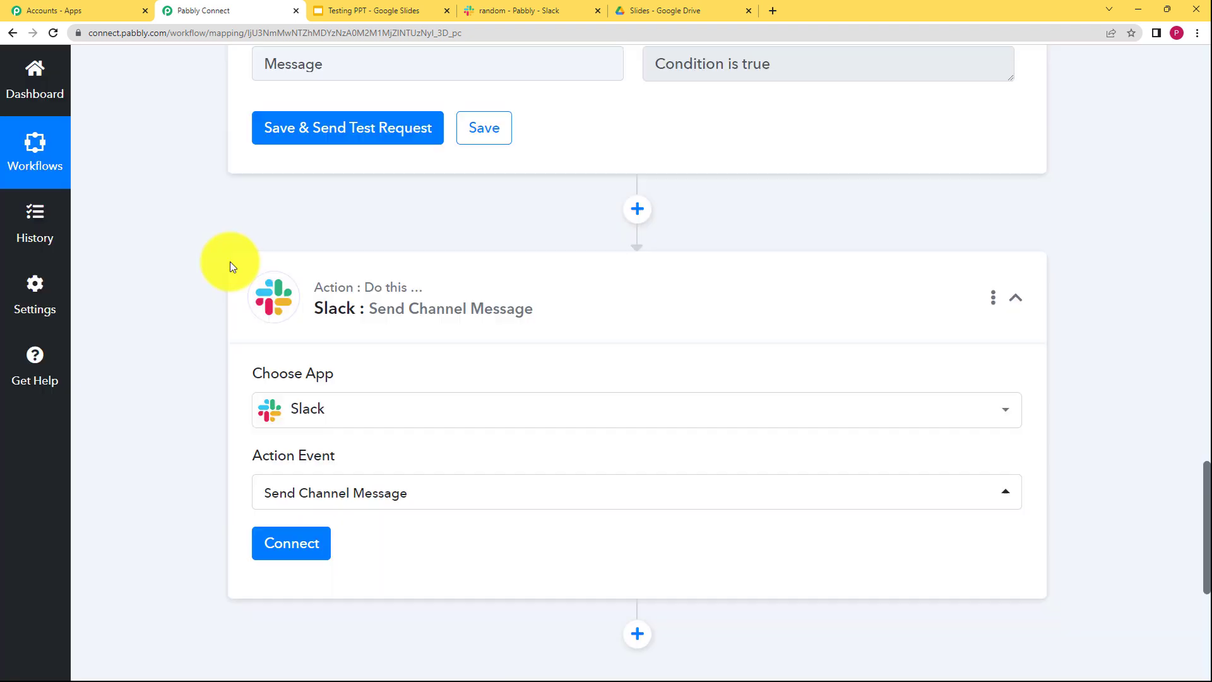
- Start adding a new Slack connection for the Send Channel Message action
scroll(252, 347, "down", 3)
left_click(301, 366)
left_click(568, 231)
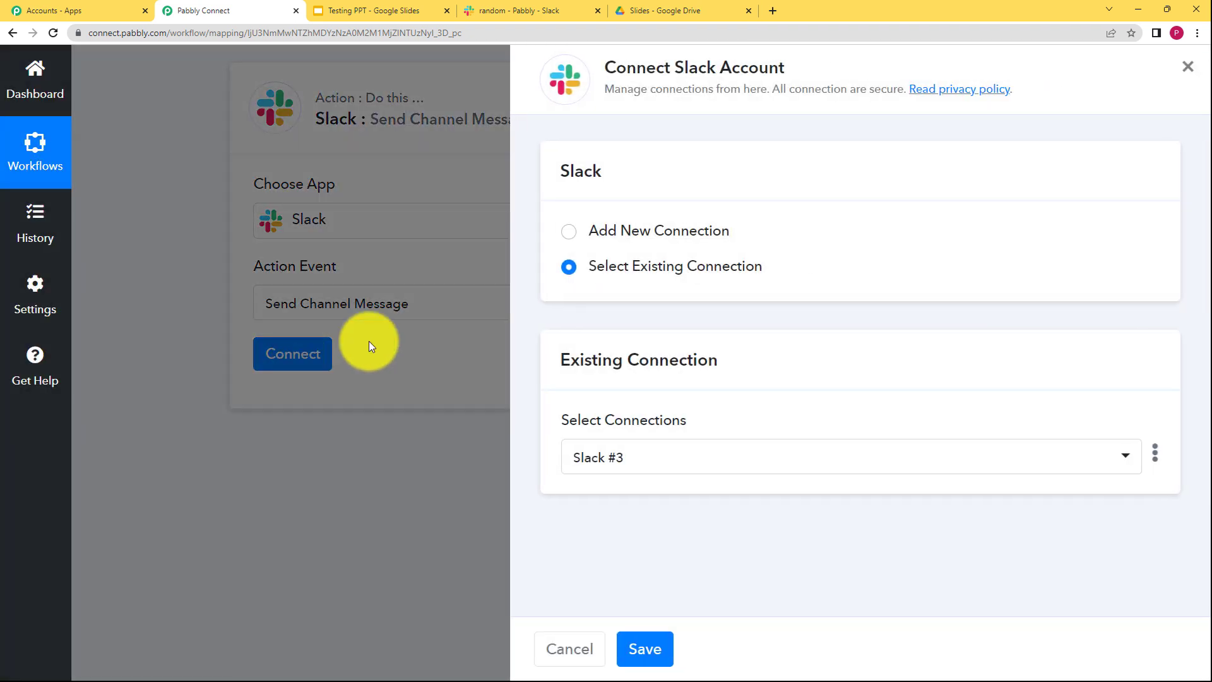
left_click(619, 432)
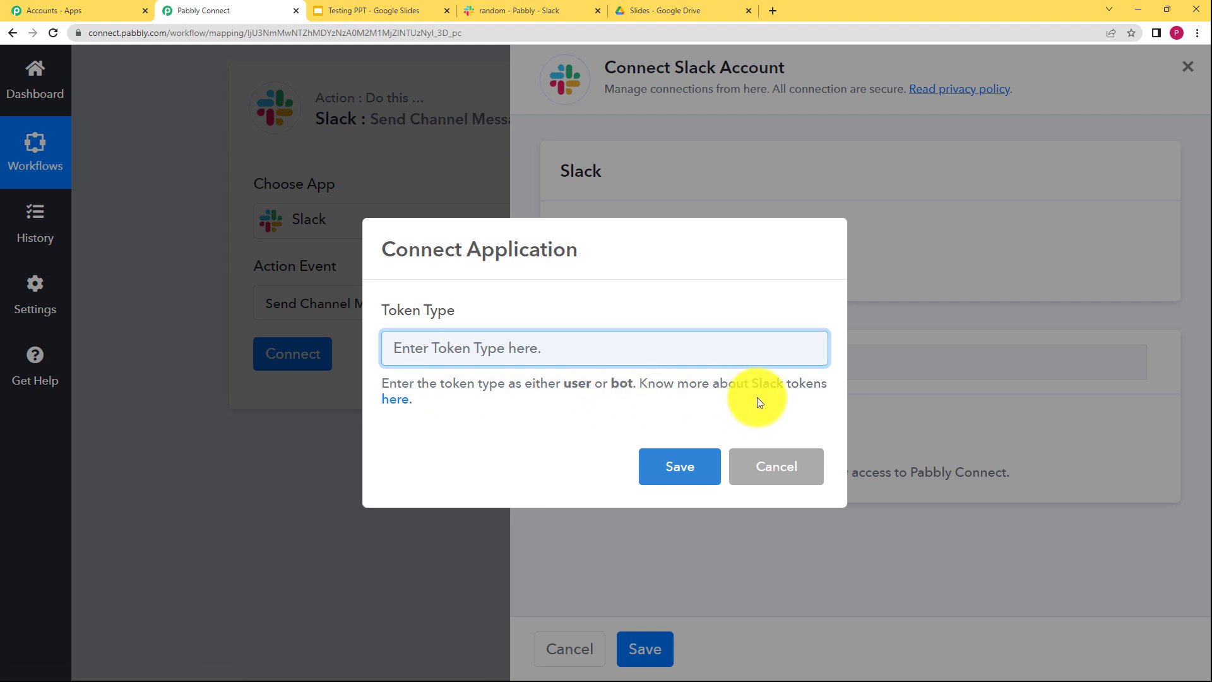
- Read the Slack token help page to compare the permissions of the user and bot token types
left_click(398, 399)
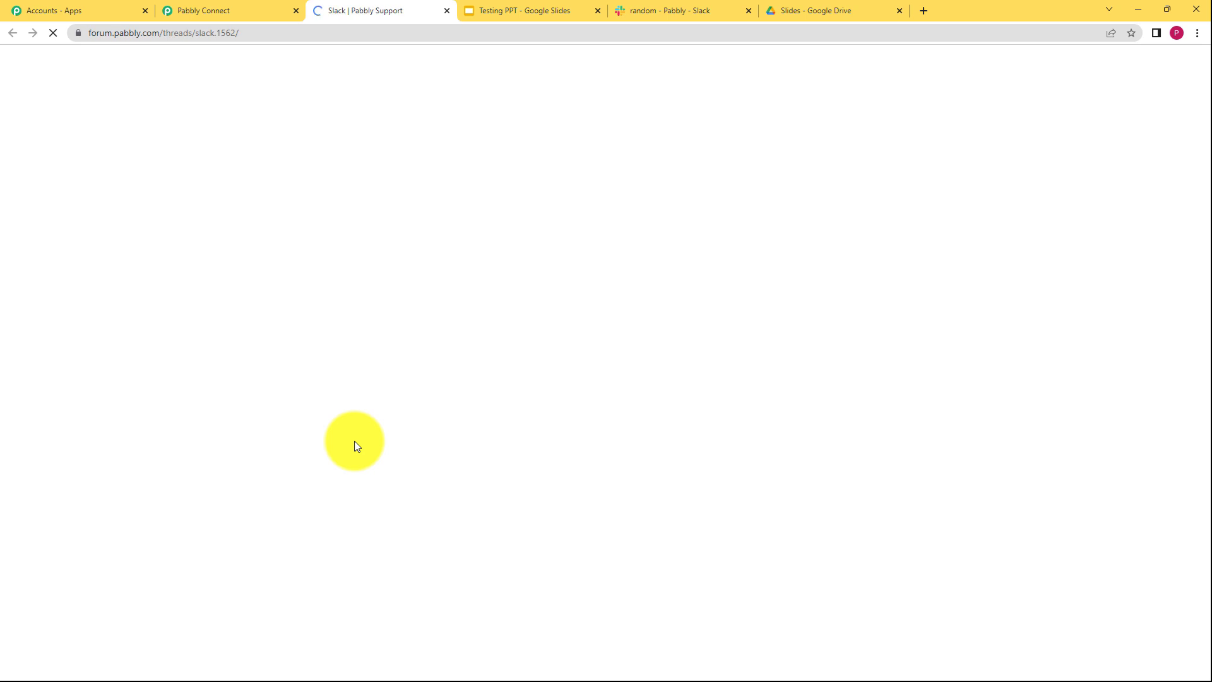
scroll(145, 430, "down", 5)
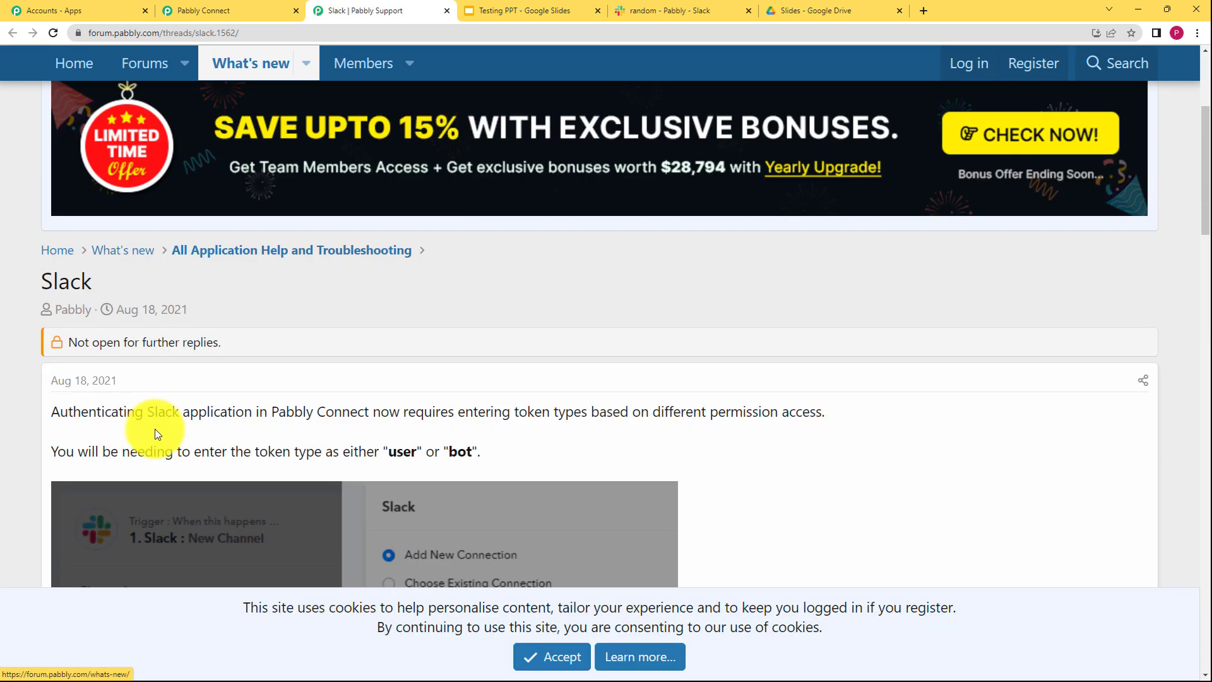
scroll(155, 428, "down", 15)
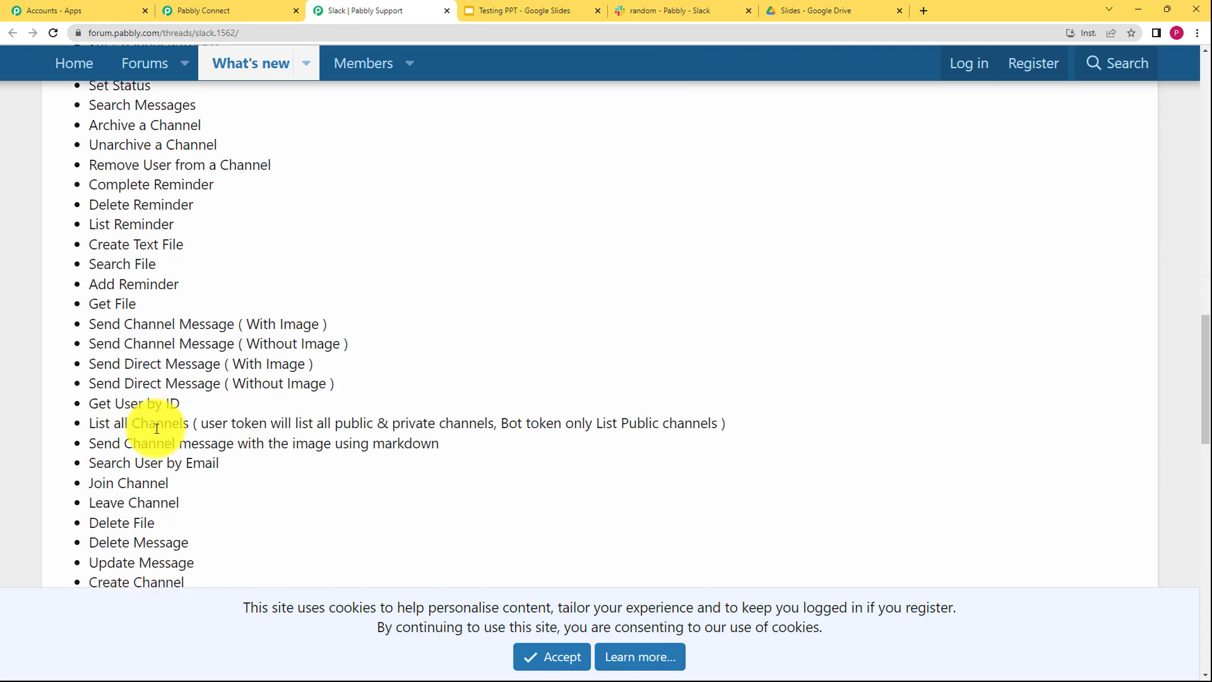
scroll(155, 423, "up", 6)
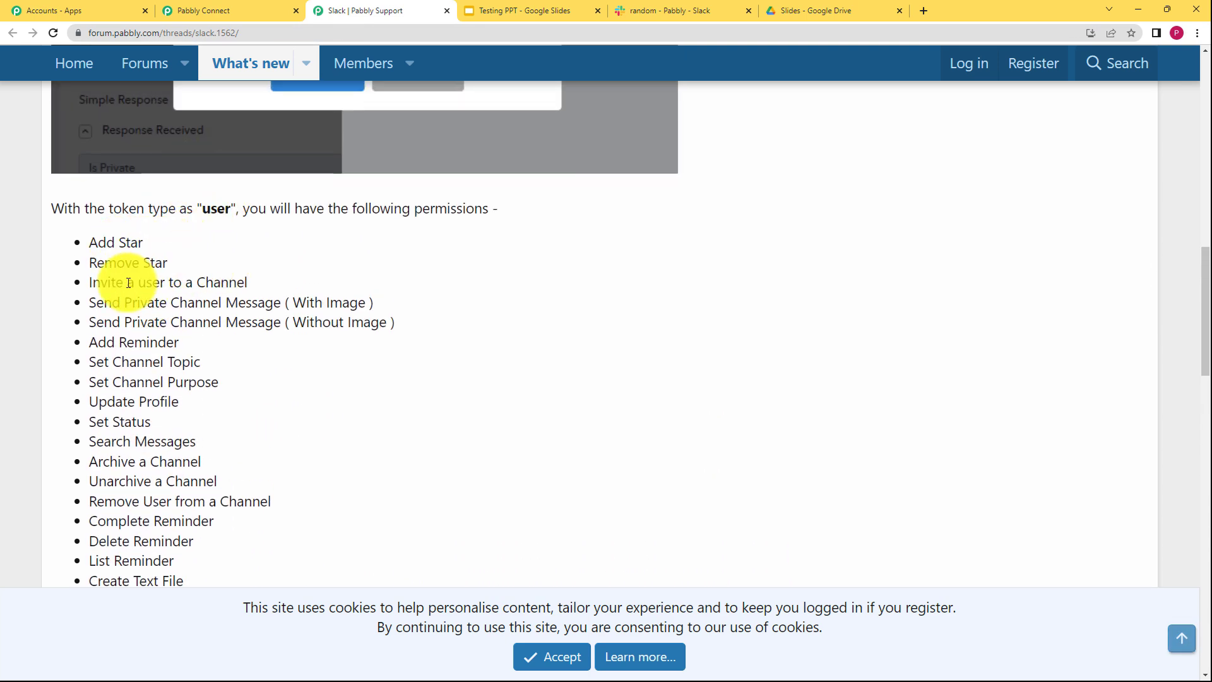
scroll(365, 379, "down", 8)
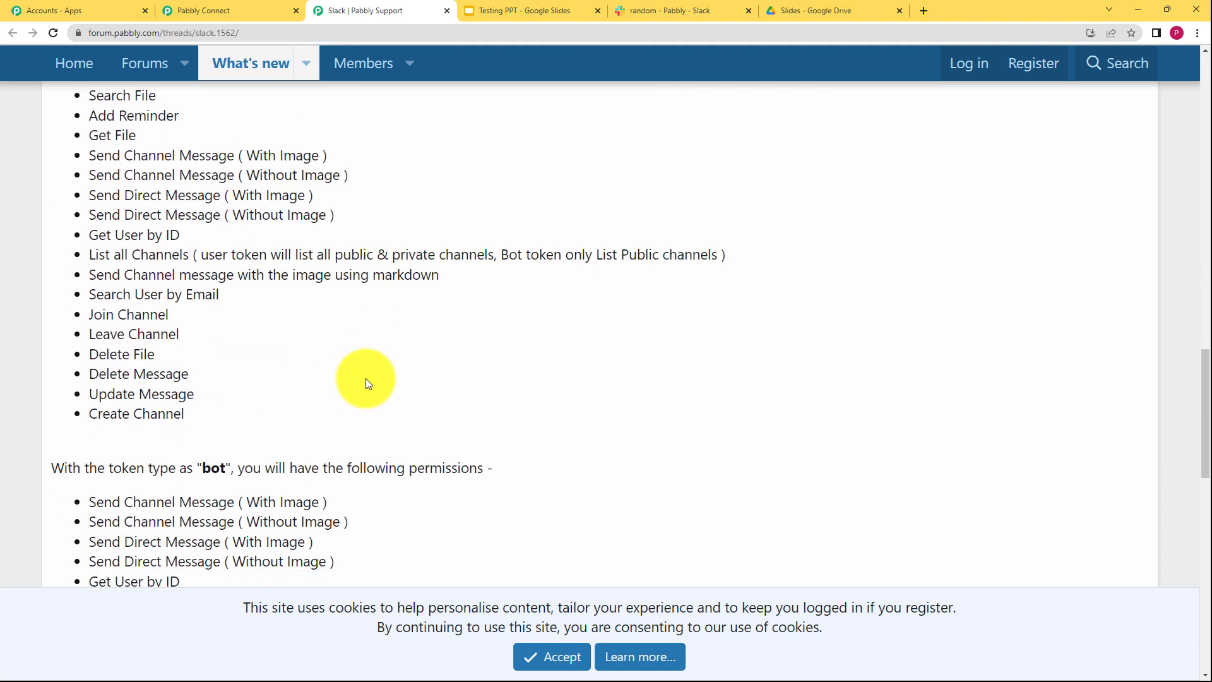
scroll(216, 275, "down", 3)
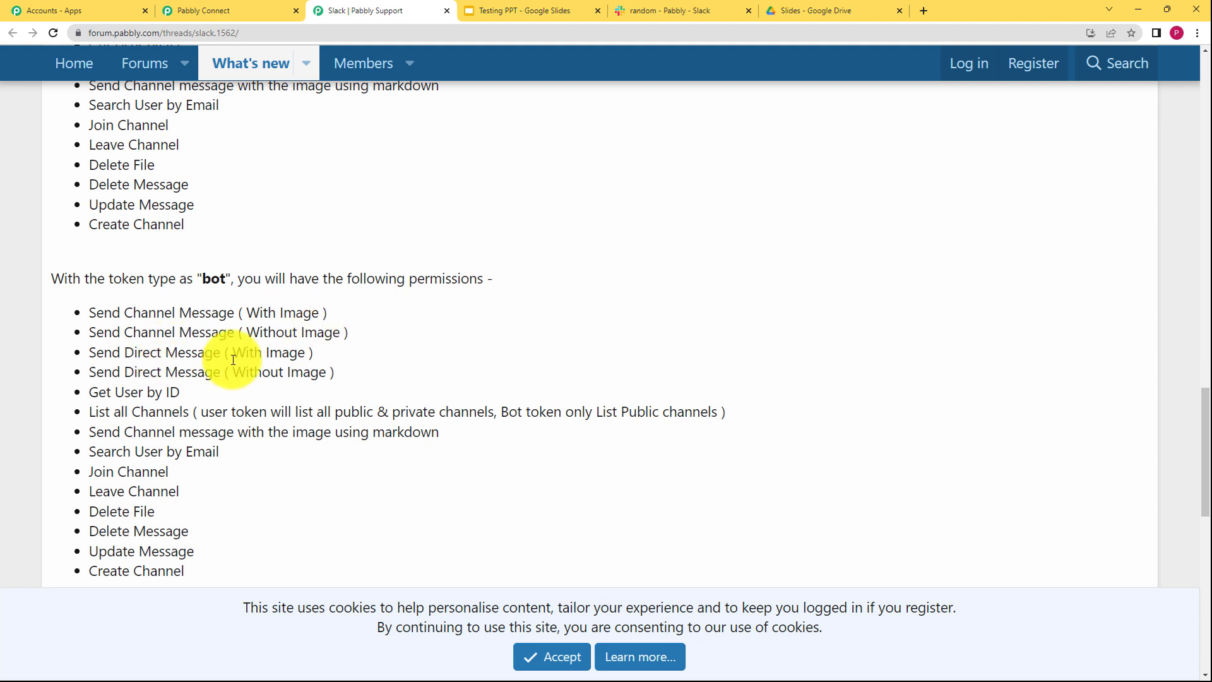
scroll(212, 328, "up", 7)
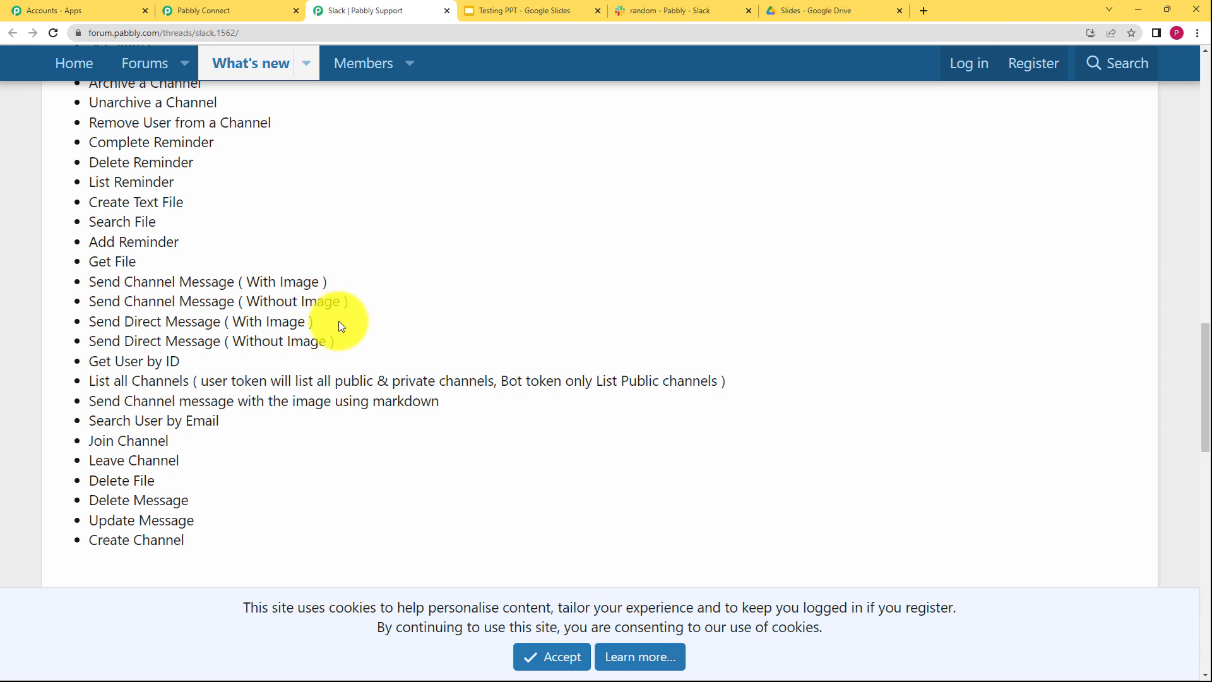
scroll(346, 221, "up", 3)
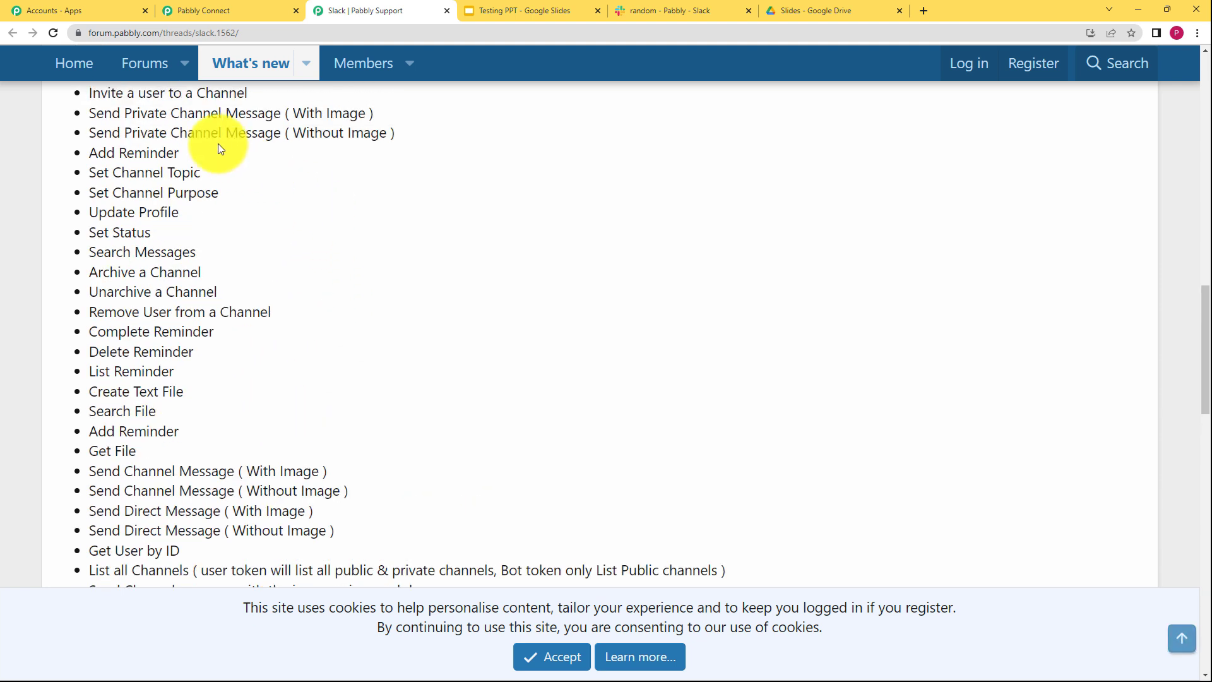
scroll(231, 153, "up", 2)
left_click(222, 8)
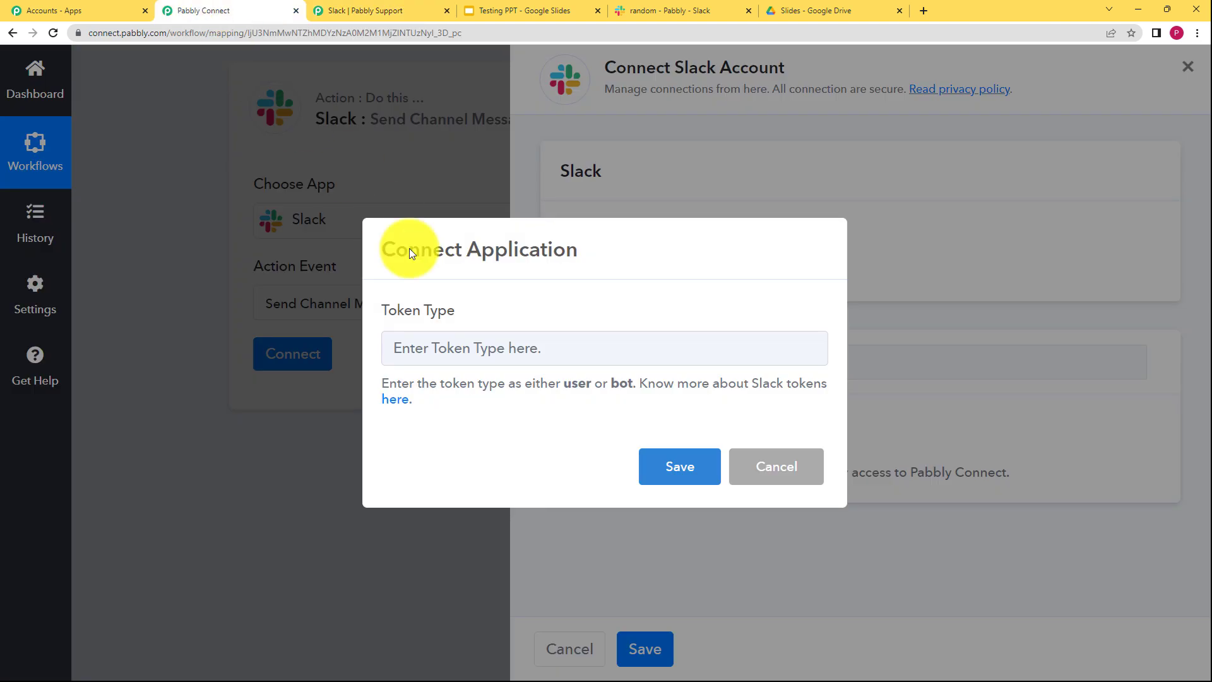
- Set the Slack connection's token type to user and authorize Pabbly Connect's access to the Slack workspace
left_click(467, 349)
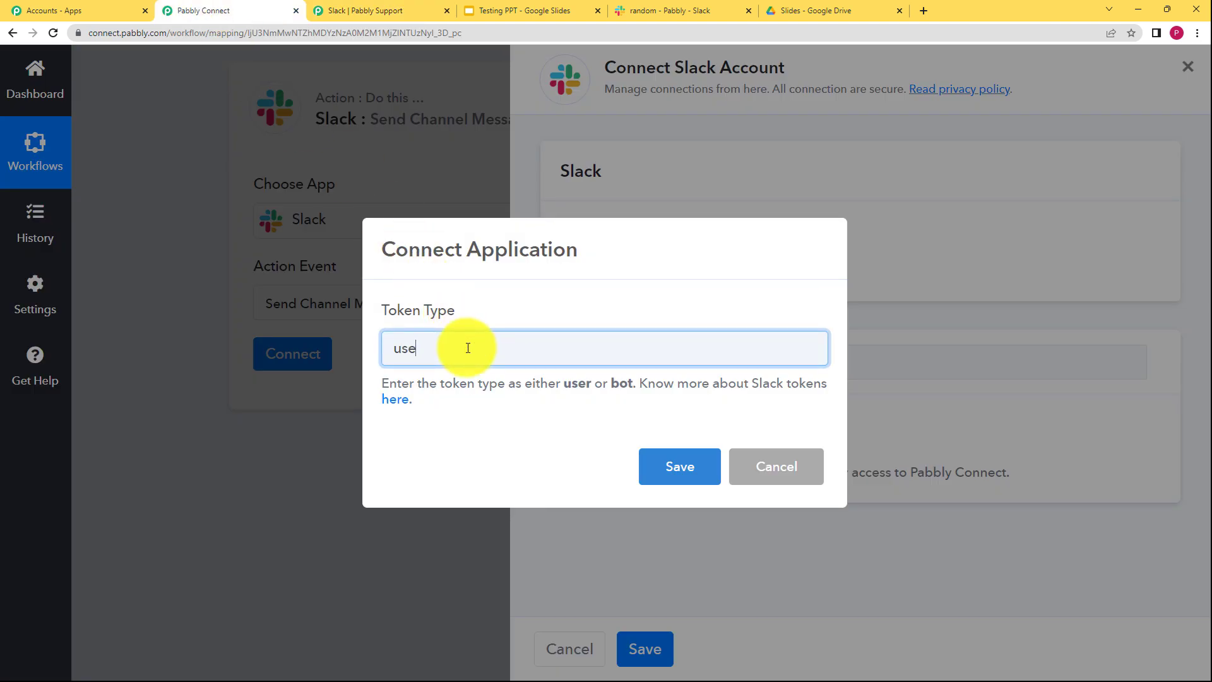
left_click(676, 465)
left_click(674, 445)
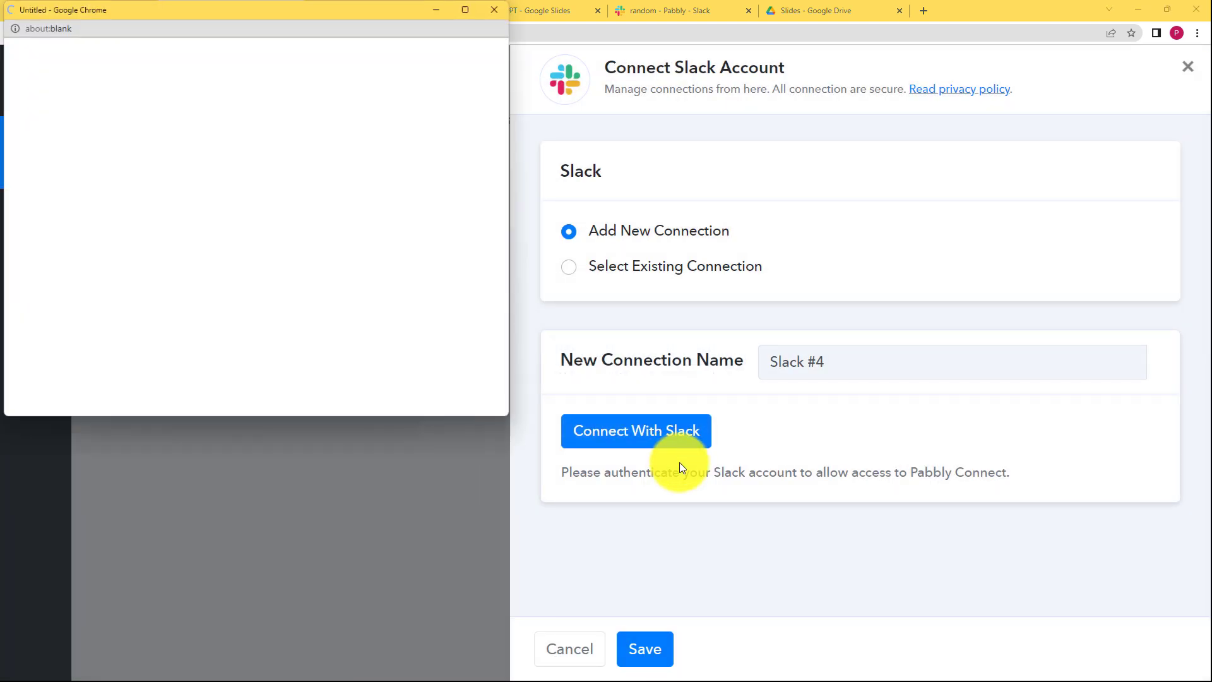
scroll(427, 305, "down", 6)
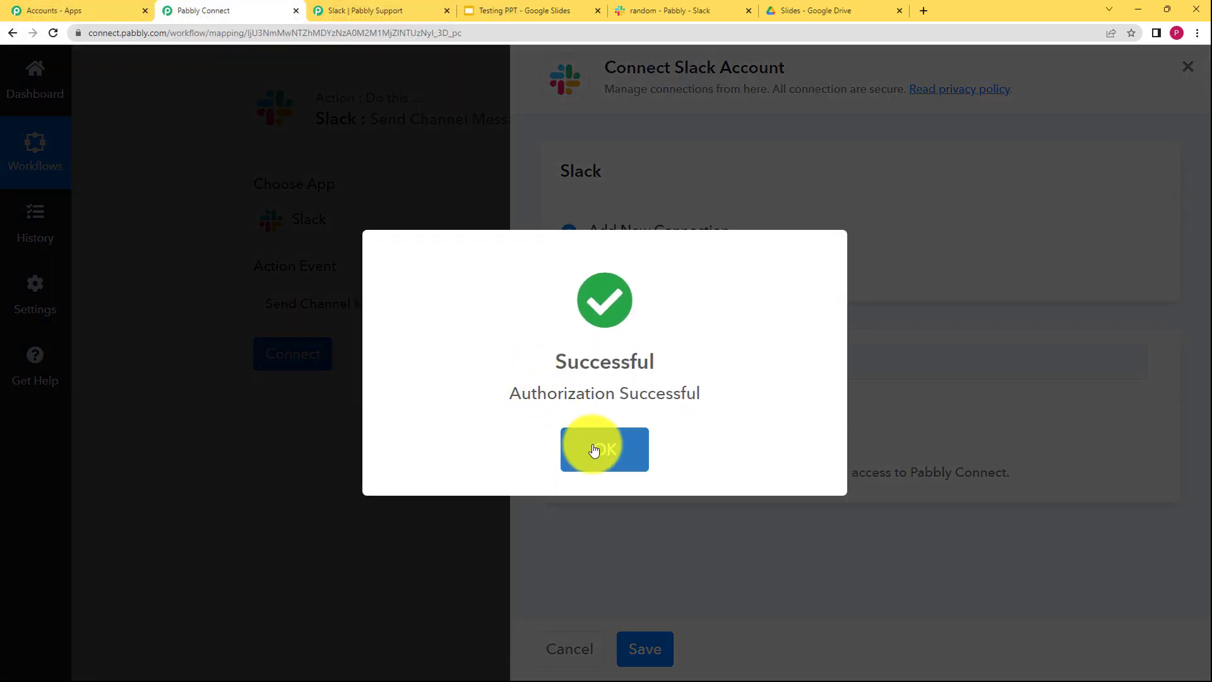
left_click(598, 446)
- Check the channel shown in Slack and set the message's destination channel to random
scroll(321, 343, "down", 2)
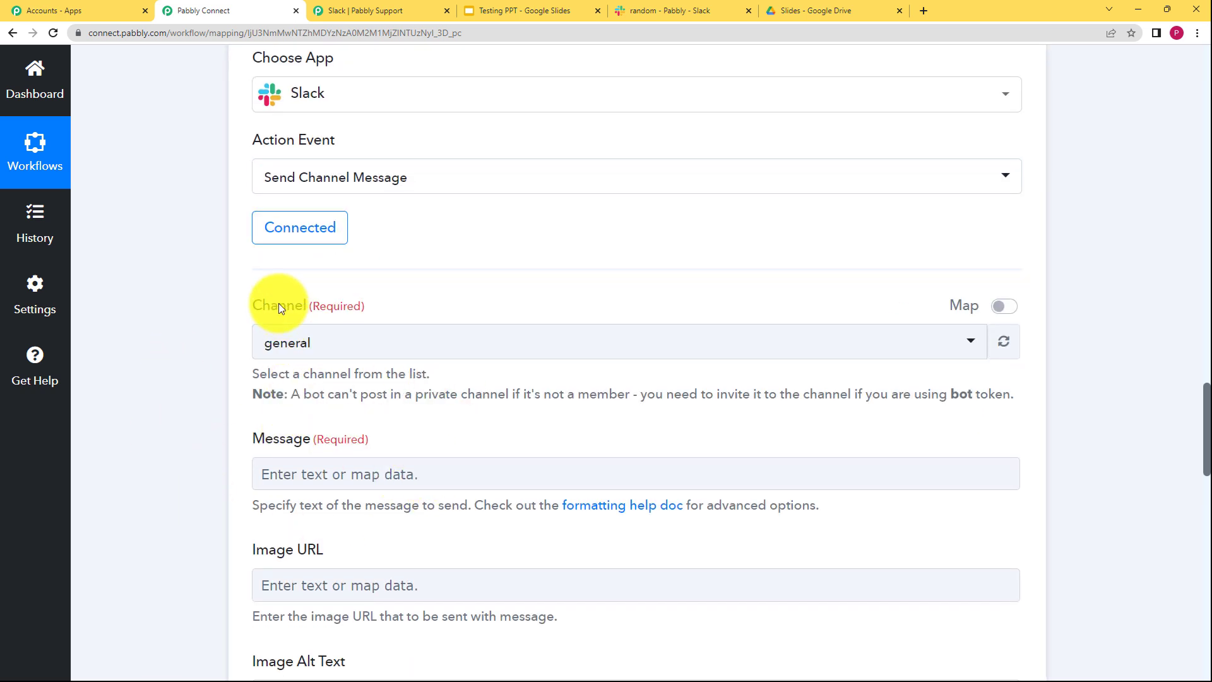
left_click(384, 7)
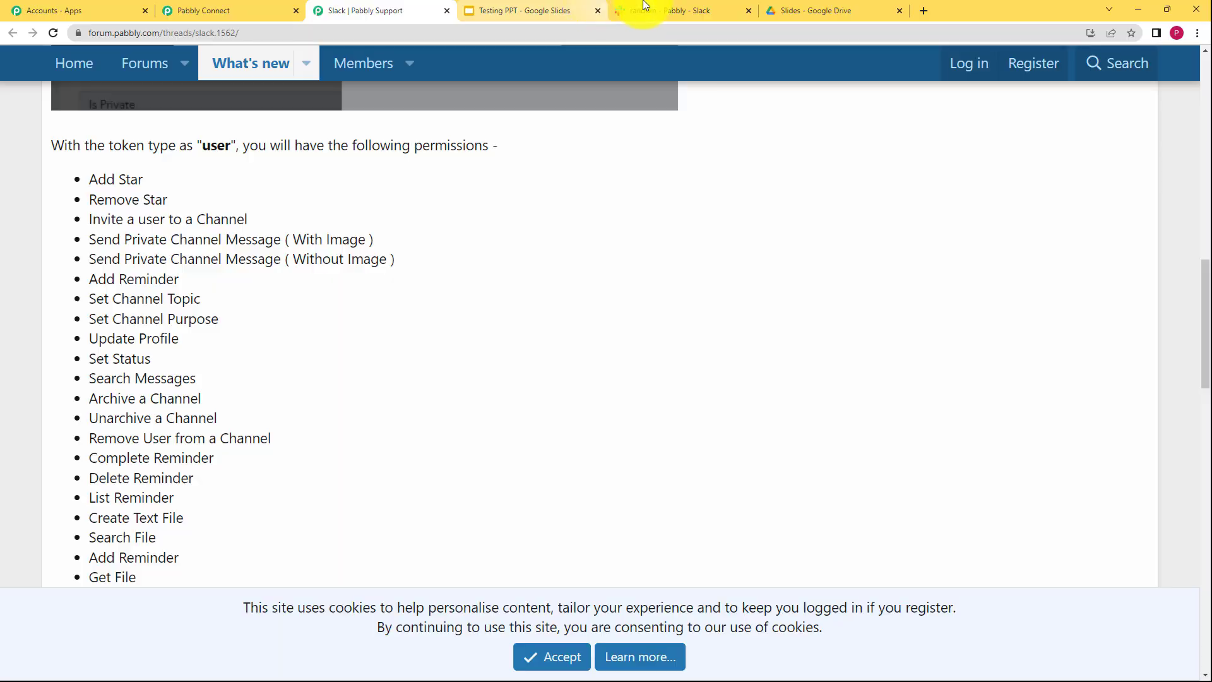
left_click(609, 6)
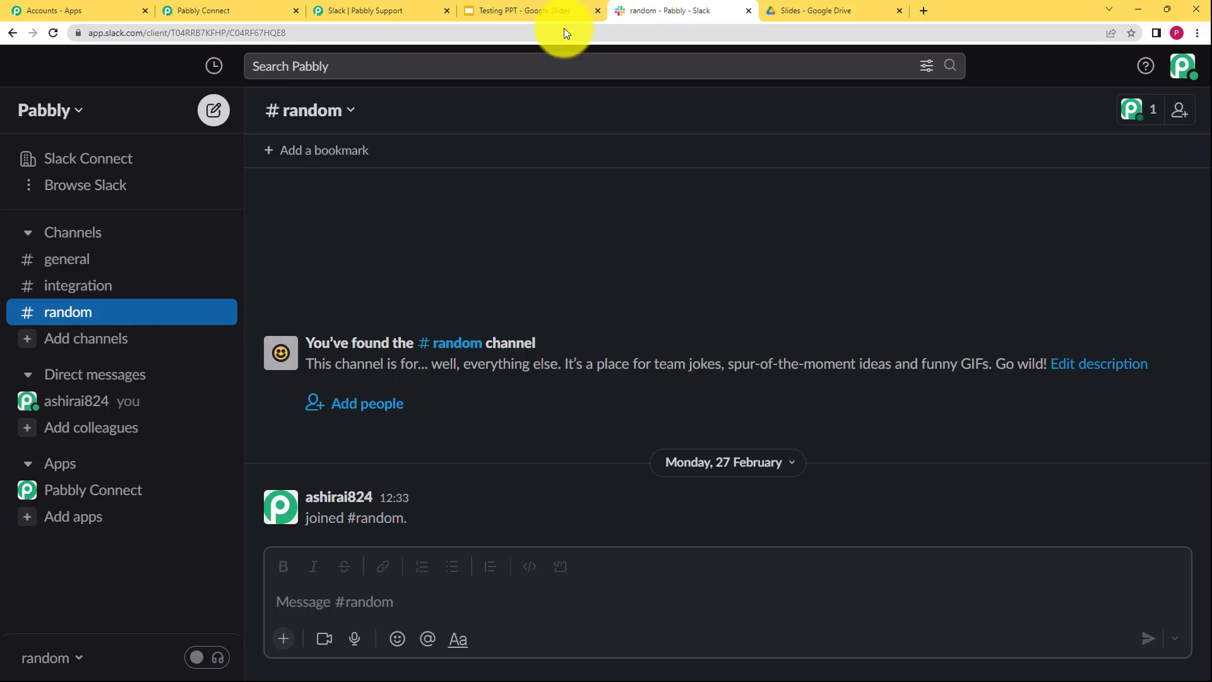
left_click(264, 5)
left_click(416, 342)
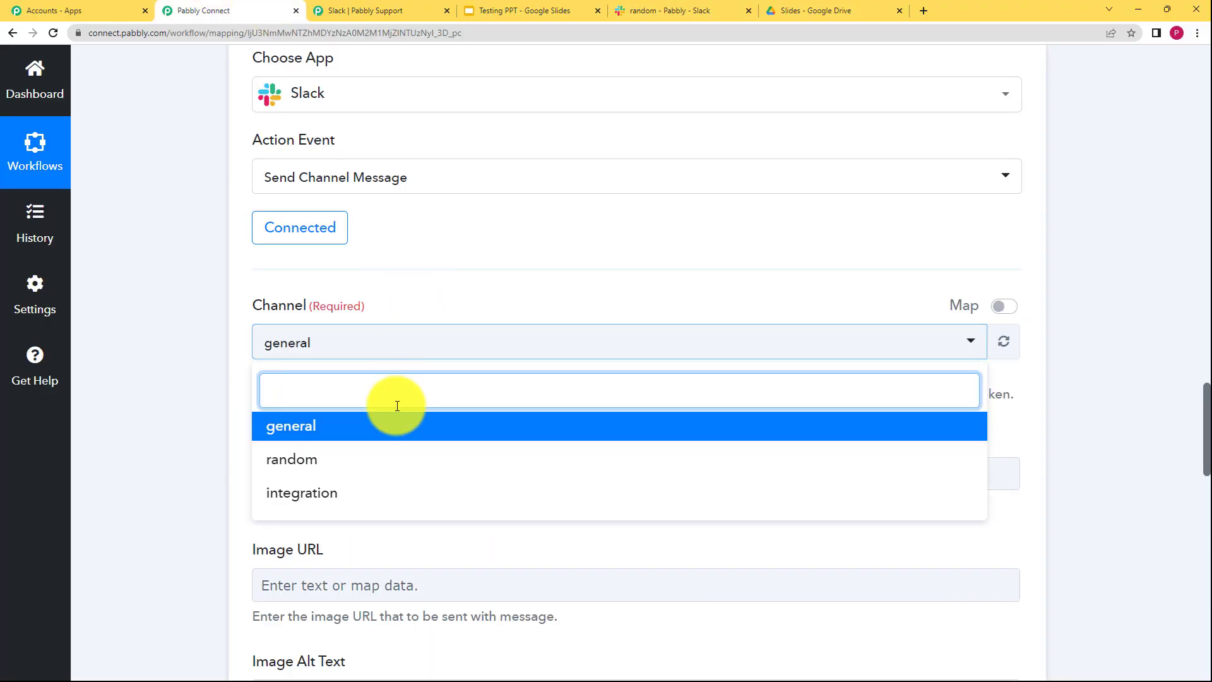
left_click(395, 461)
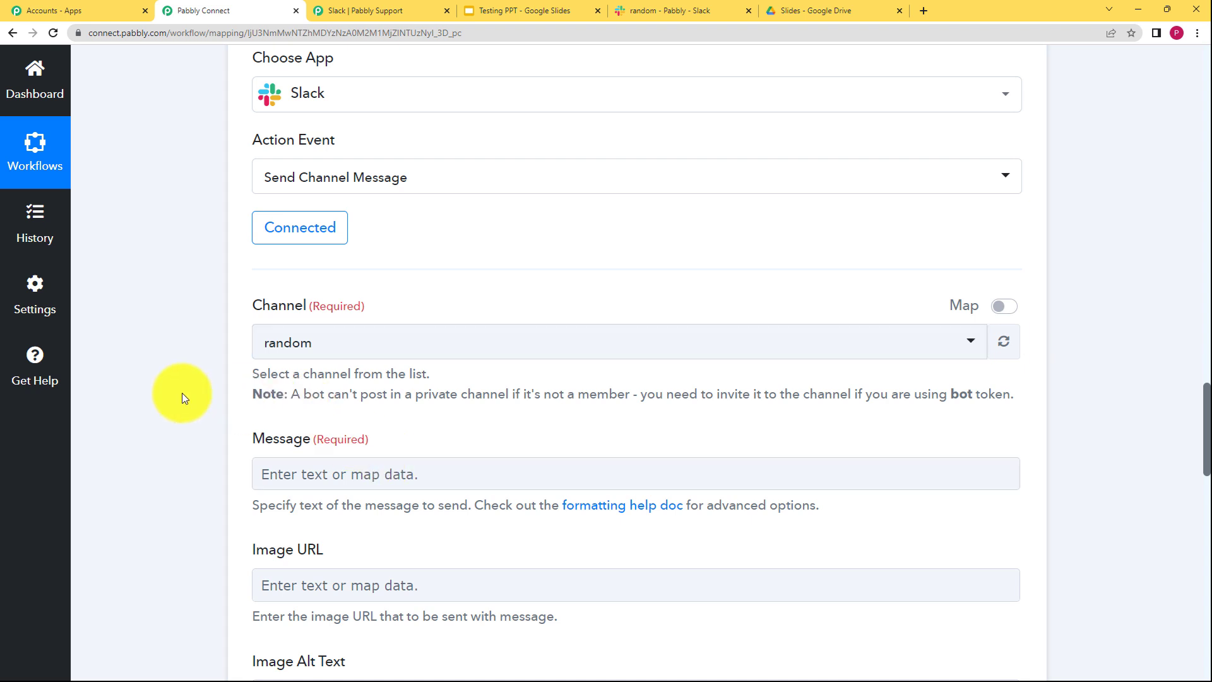
- Enter "A new google presentation has been created with the name," as the Slack message text
scroll(181, 398, "down", 2)
left_click(373, 348)
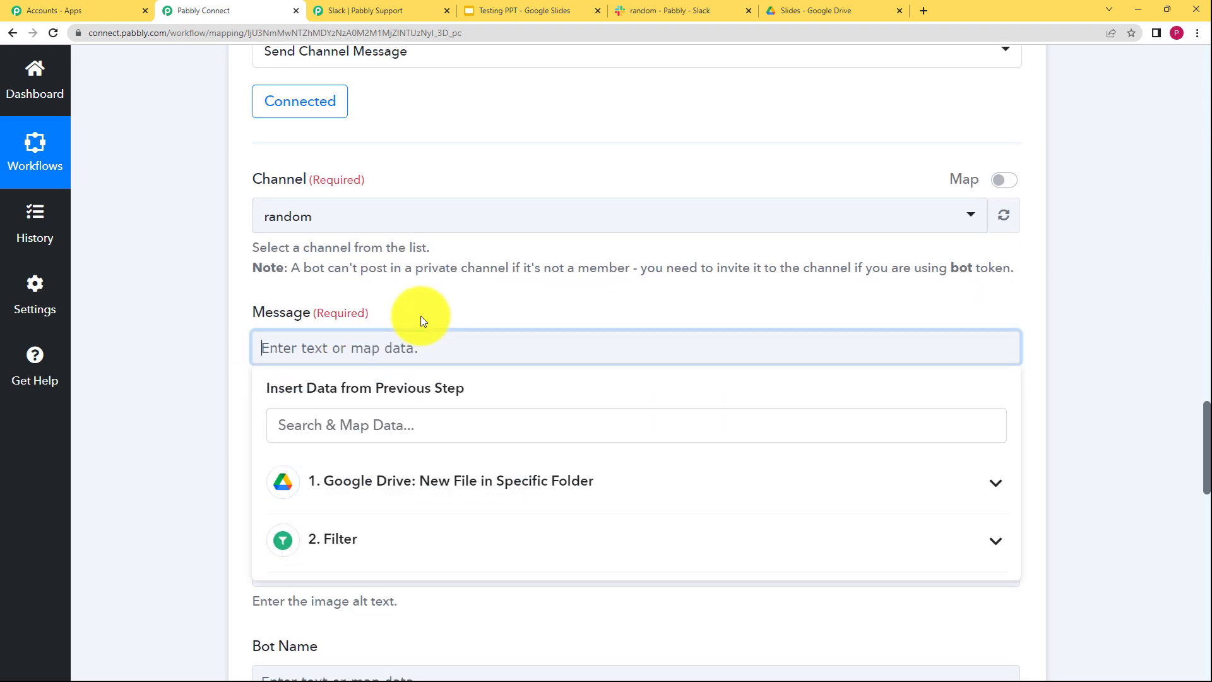
type("A new google presentation has bee")
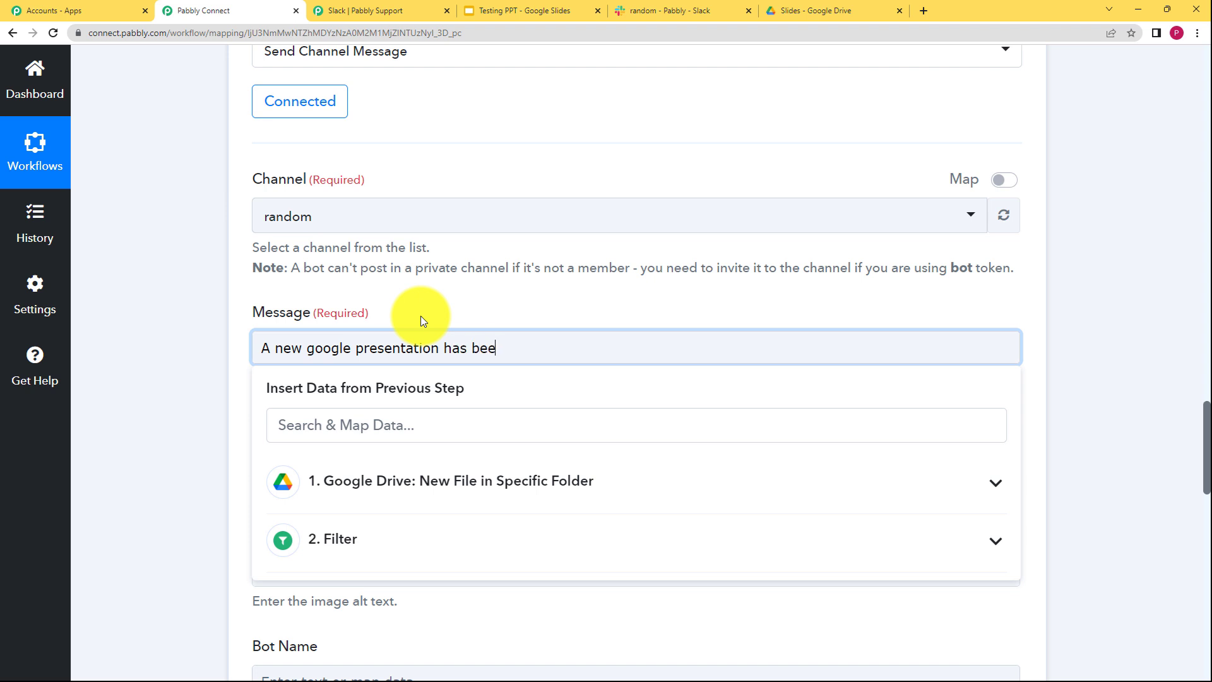
type("n created with the name,")
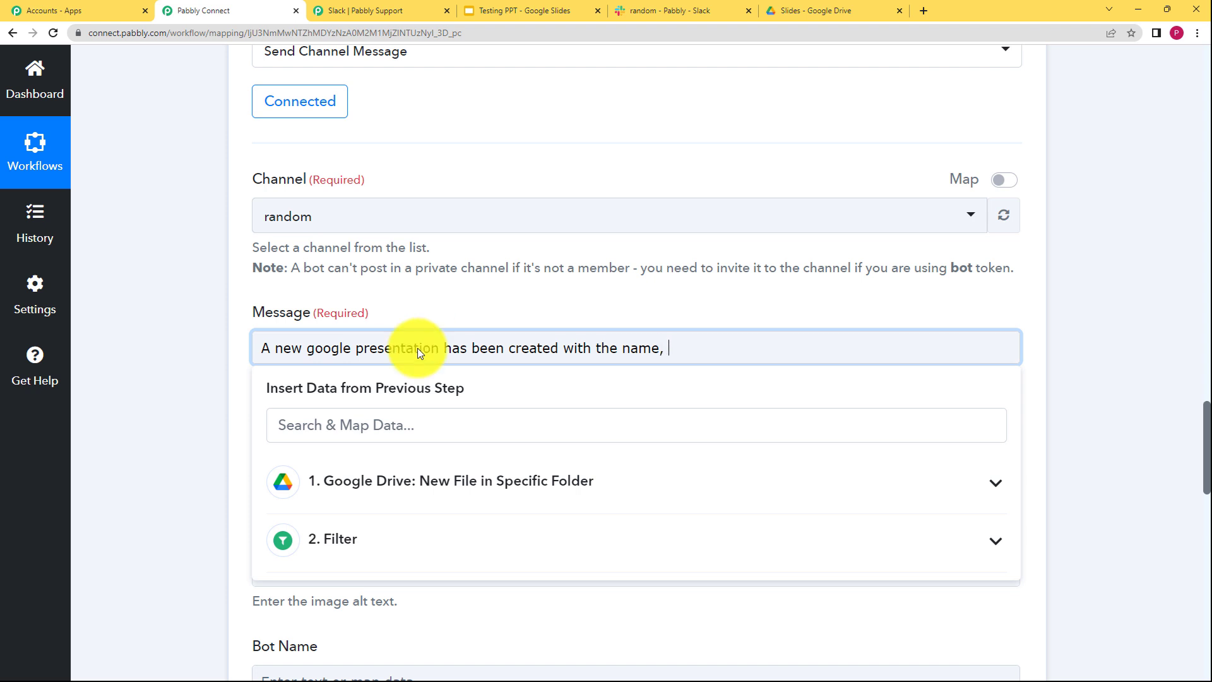
- Find the Title value in the Google Drive trigger data and map it after the message text
left_click(433, 480)
scroll(172, 445, "down", 3)
scroll(433, 373, "down", 8)
scroll(440, 377, "down", 10)
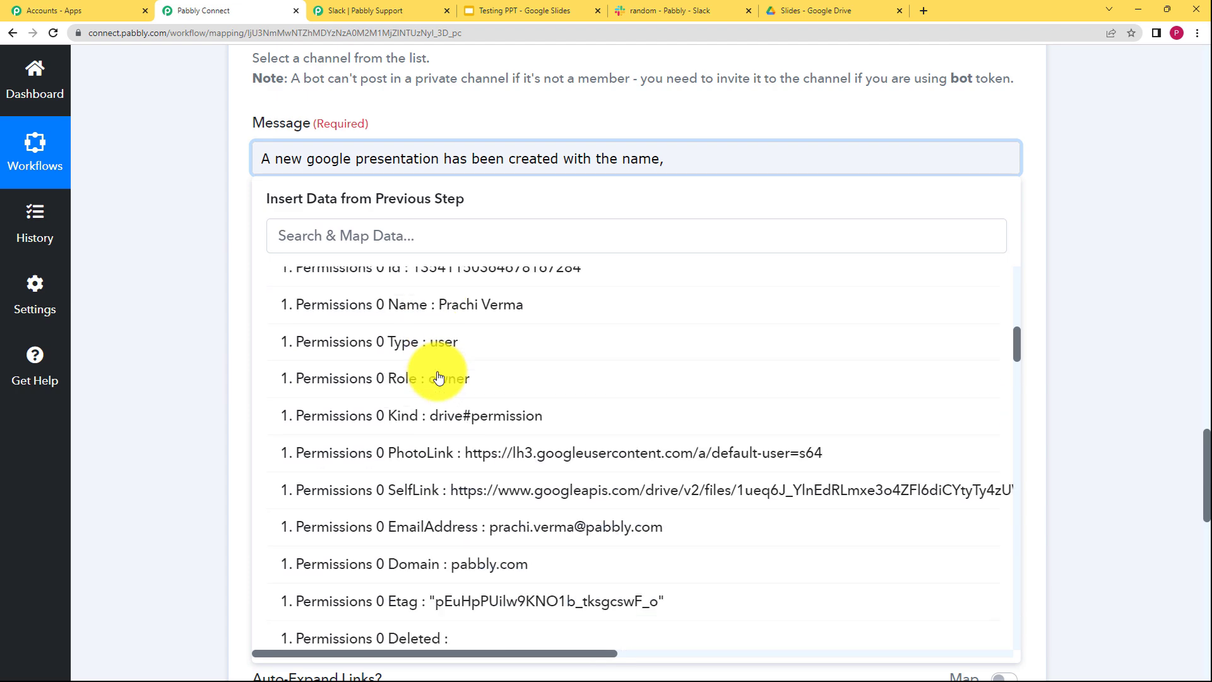
scroll(439, 376, "down", 10)
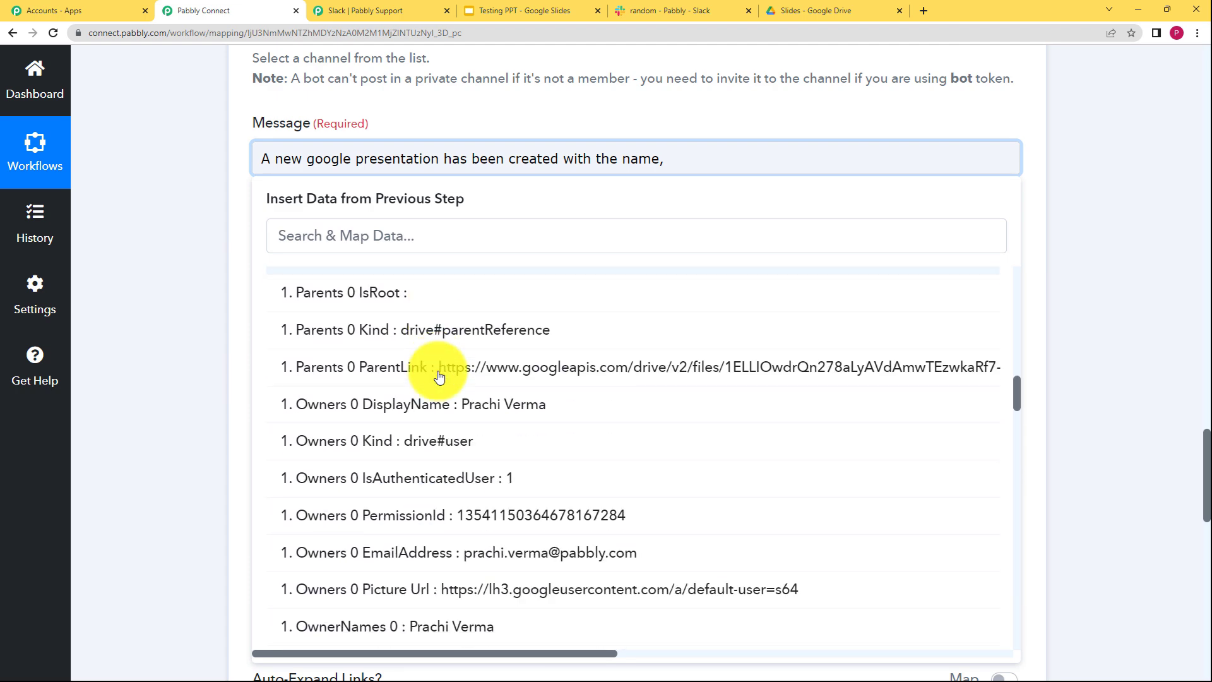
scroll(439, 377, "down", 4)
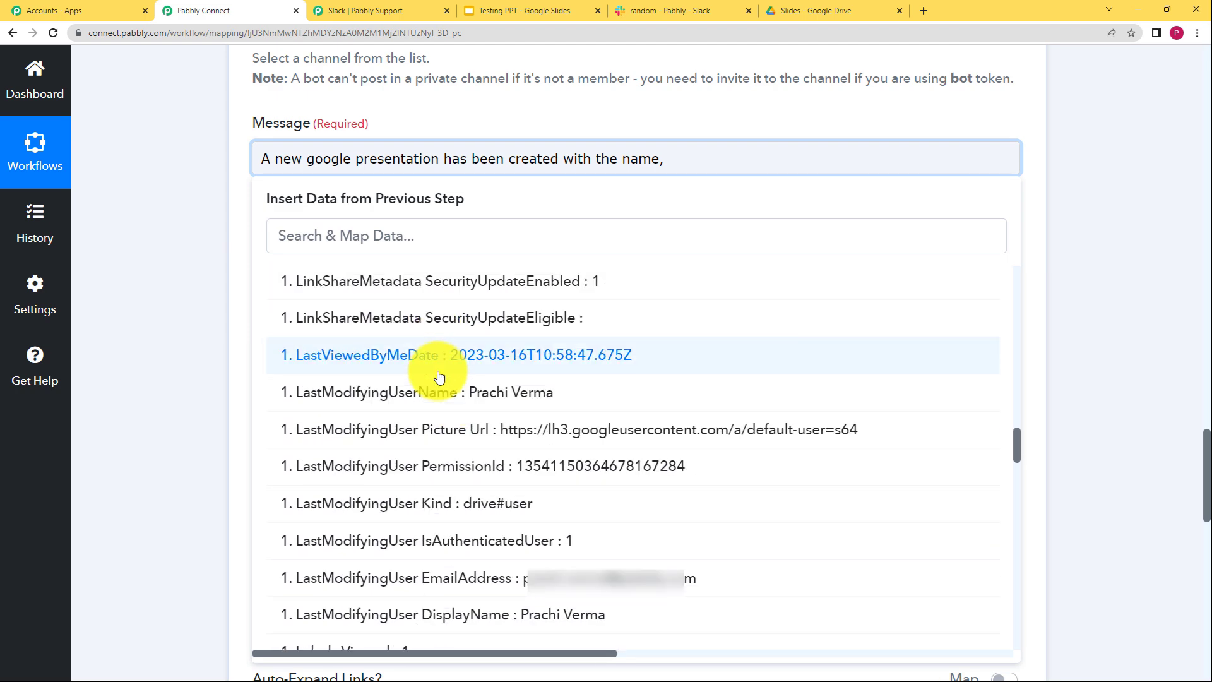
left_click(447, 239)
type("test")
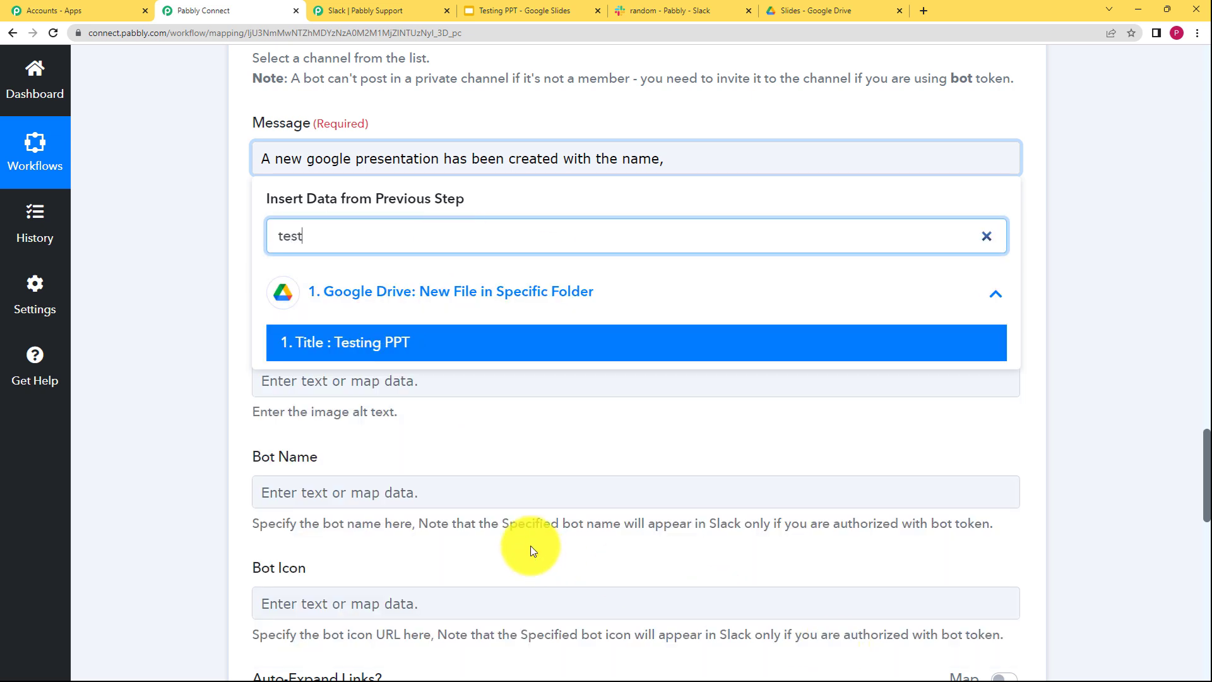
left_click(475, 348)
- Add \n after the mapped title and map the UserPermission SelfLink from the Google Drive trigger data
left_click(836, 176)
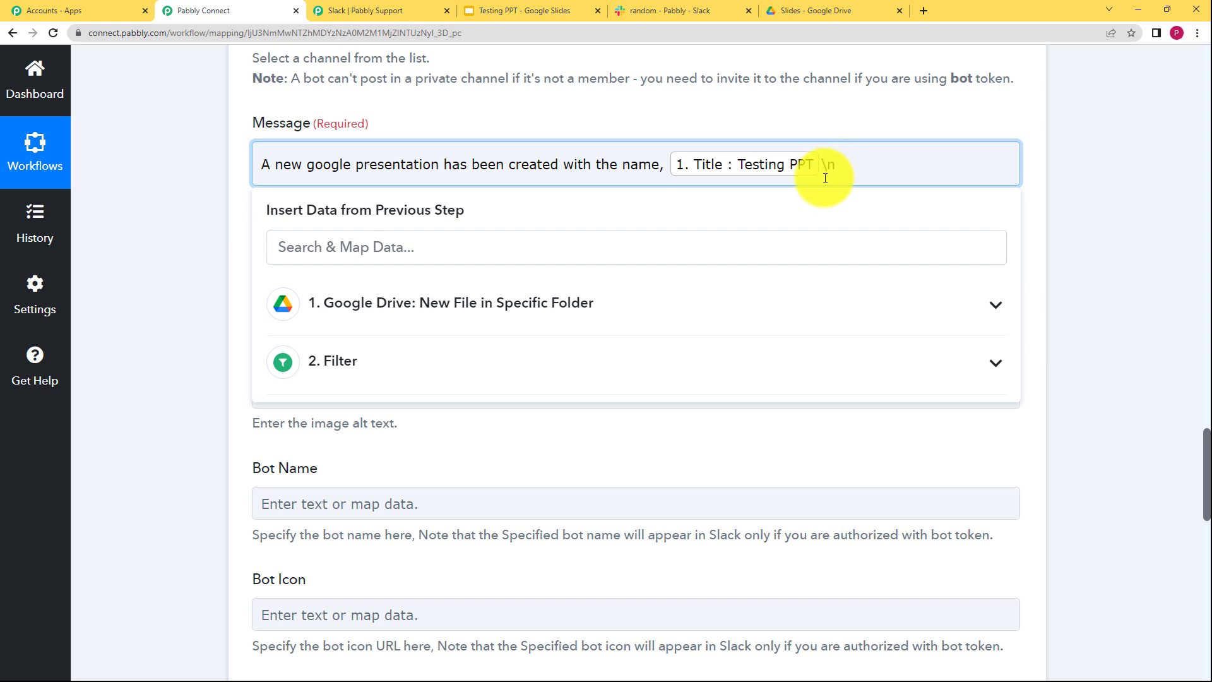
left_click(519, 334)
scroll(514, 465, "down", 1)
scroll(519, 456, "down", 5)
scroll(465, 437, "down", 5)
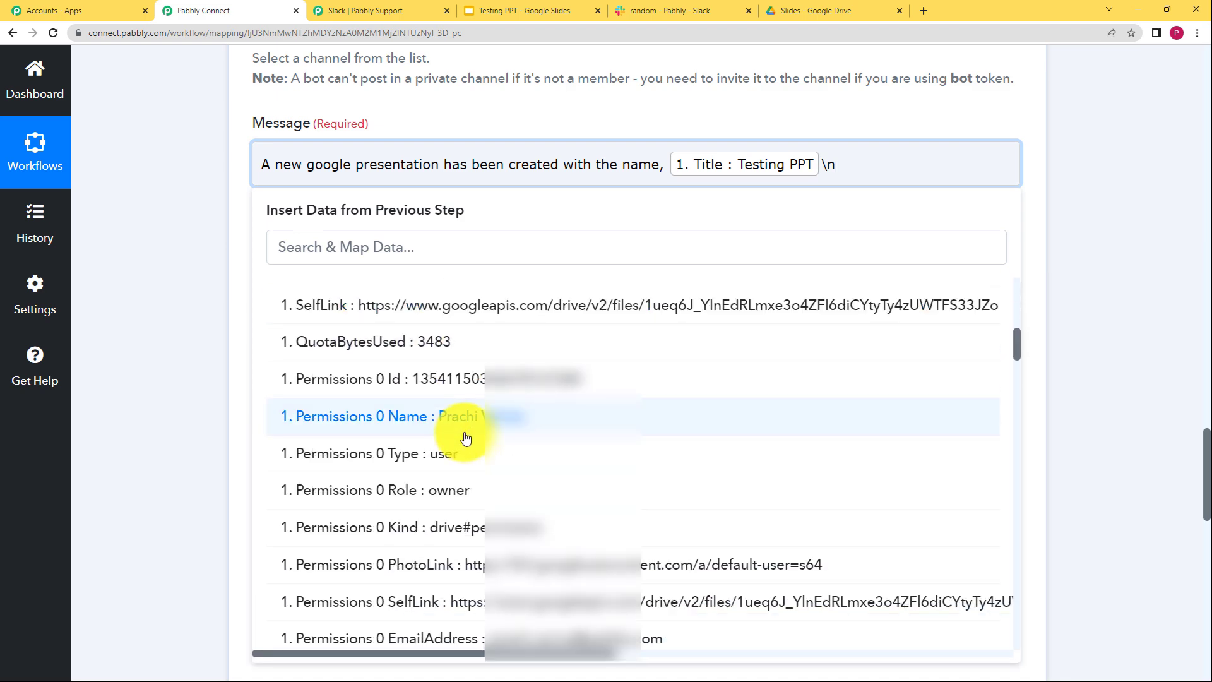
left_click(406, 249)
type("w")
key("BackSpace")
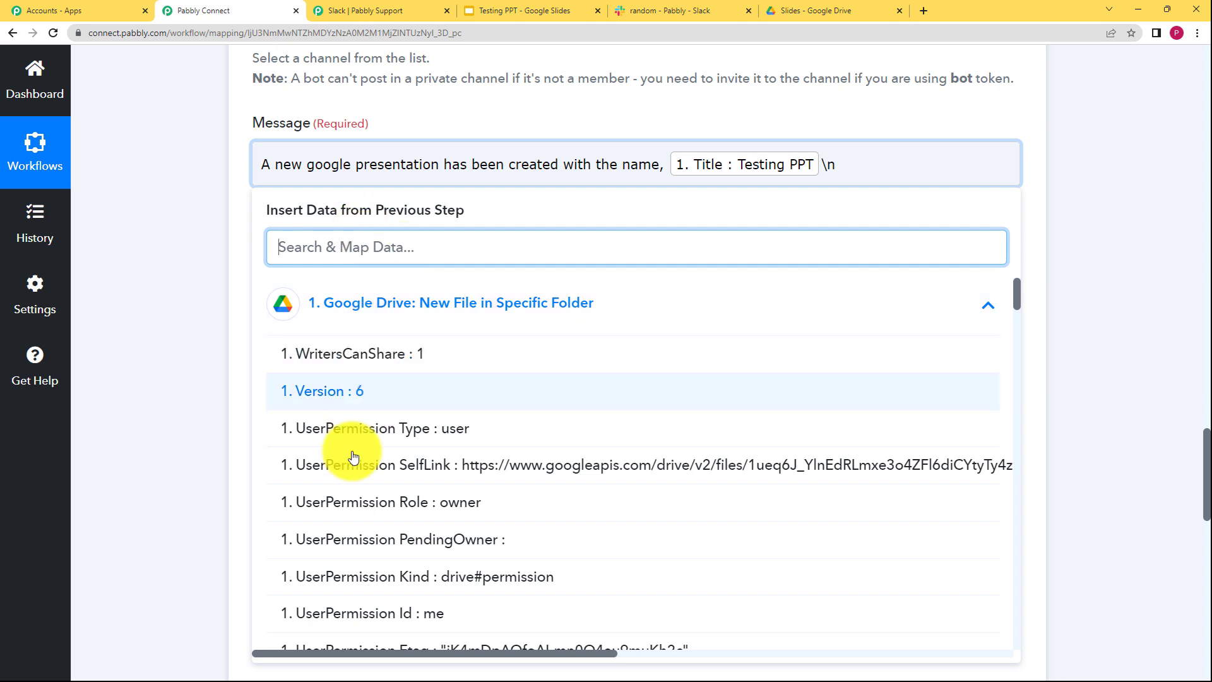
left_click(464, 467)
left_click(229, 258)
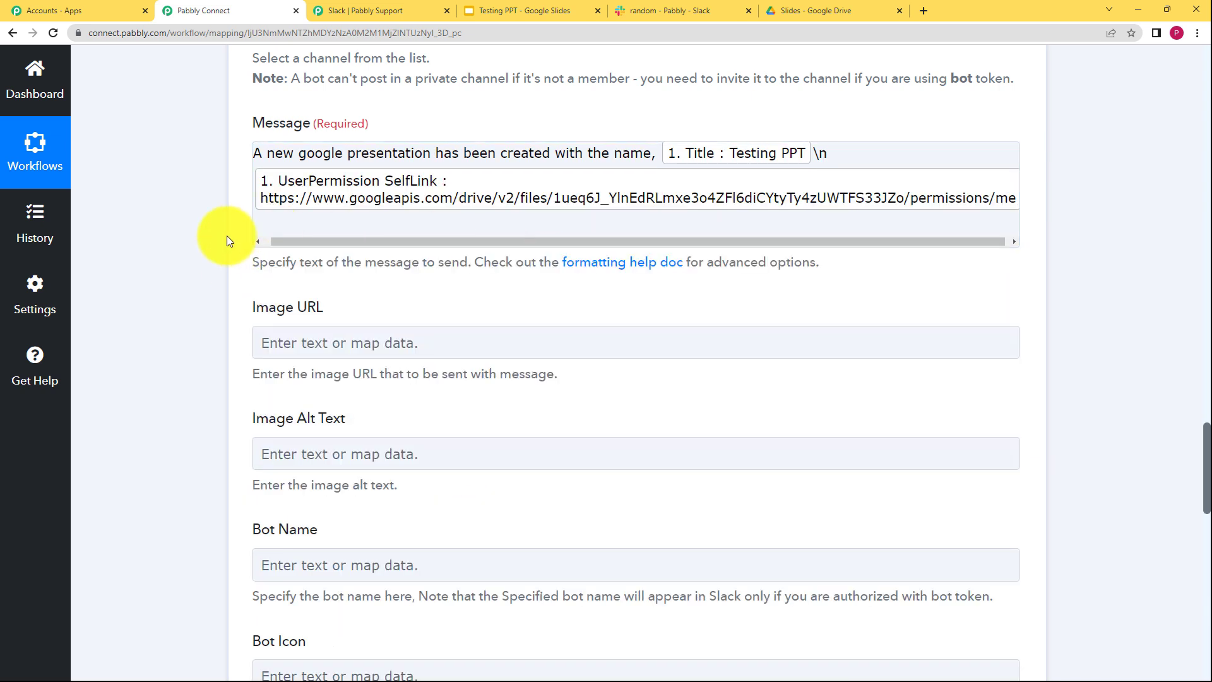
scroll(460, 292, "up", 1)
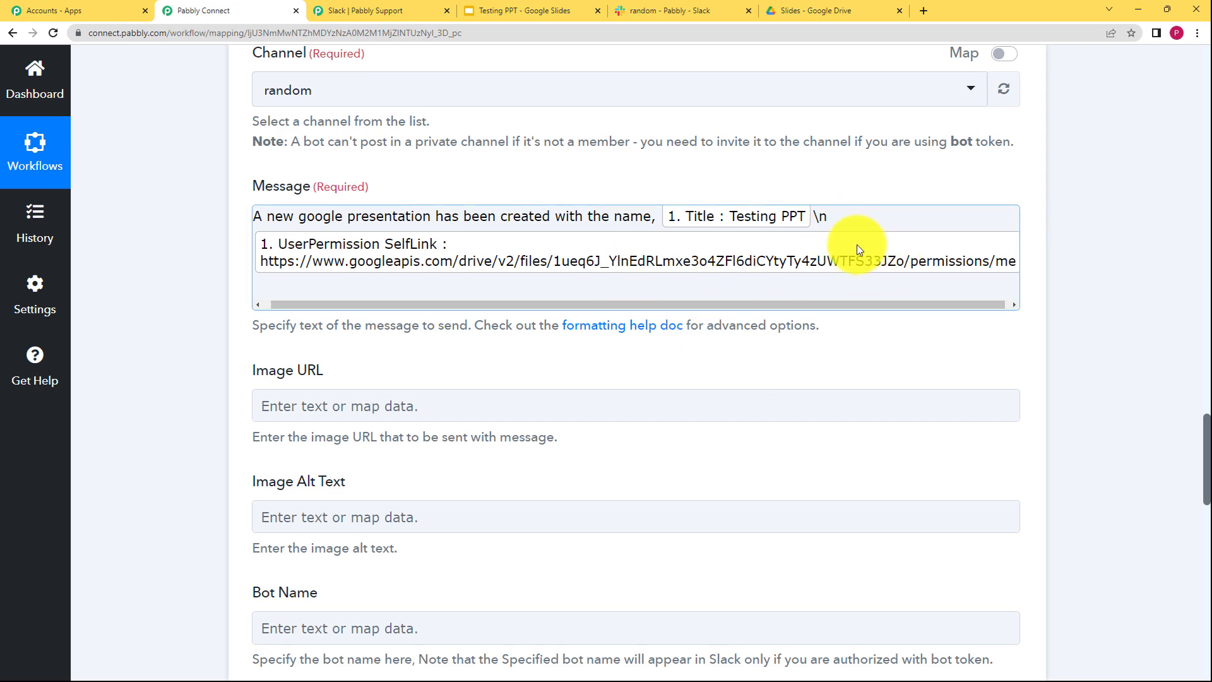
scroll(732, 249, "up", 2)
scroll(206, 391, "down", 9)
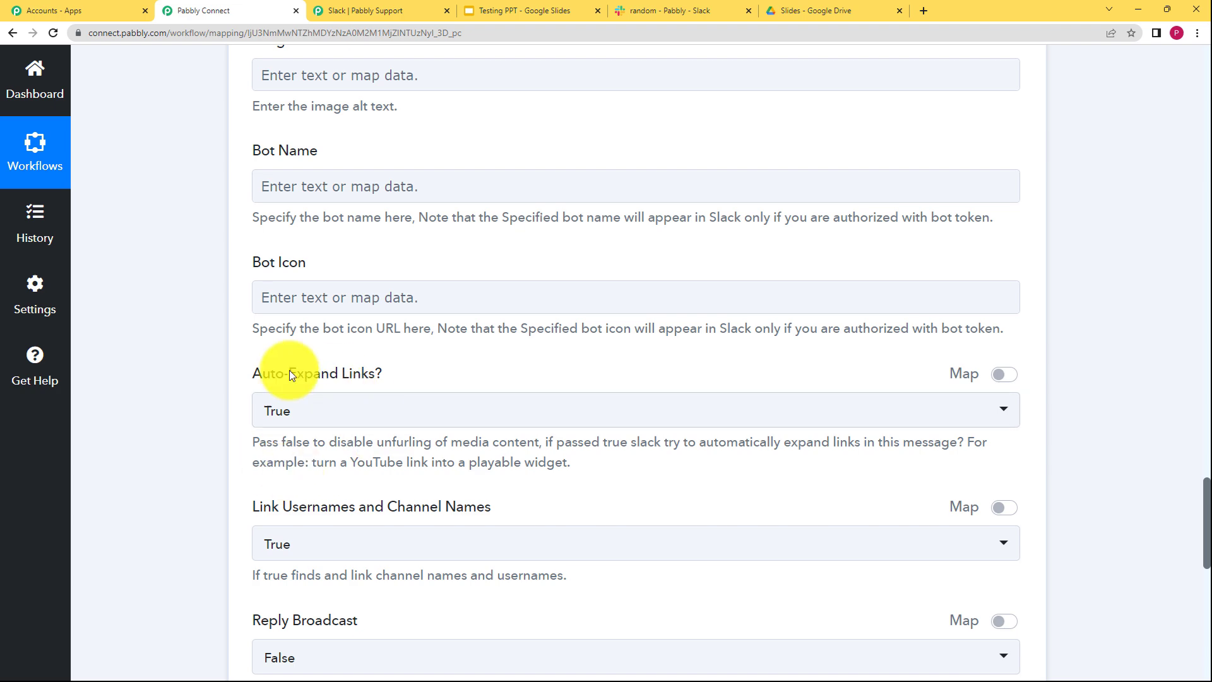
- Review the optional Slack message settings, then save the action and send a test request
scroll(238, 454, "down", 6)
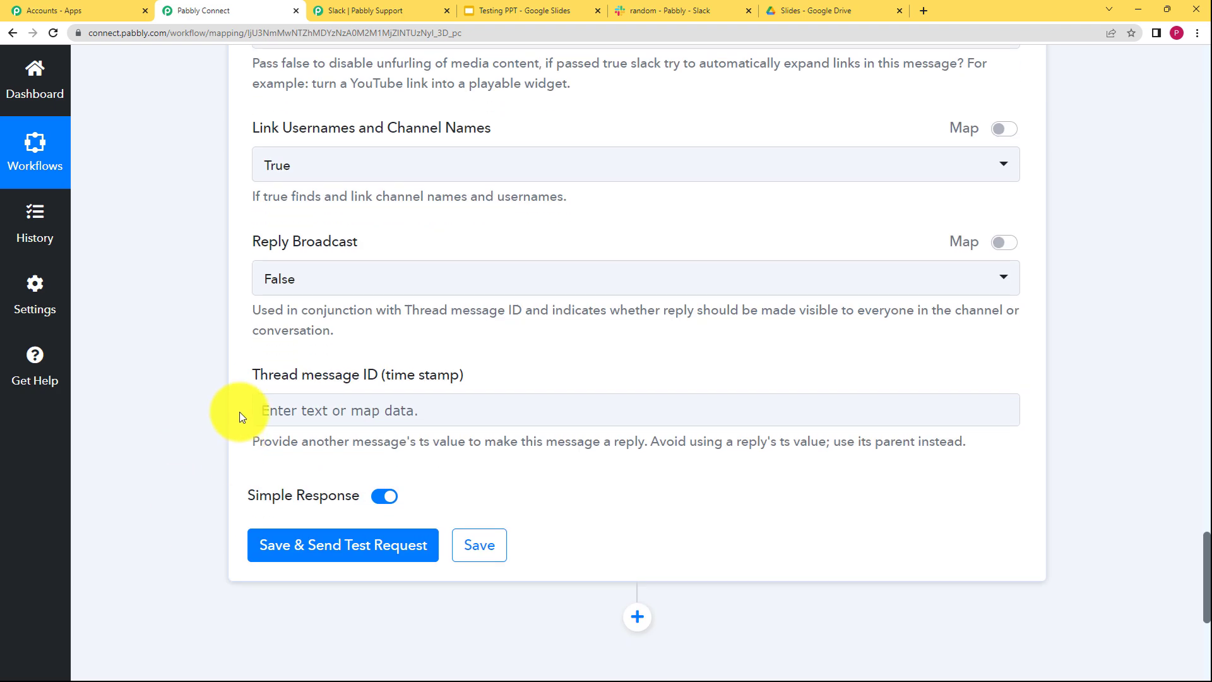
scroll(239, 336, "up", 8)
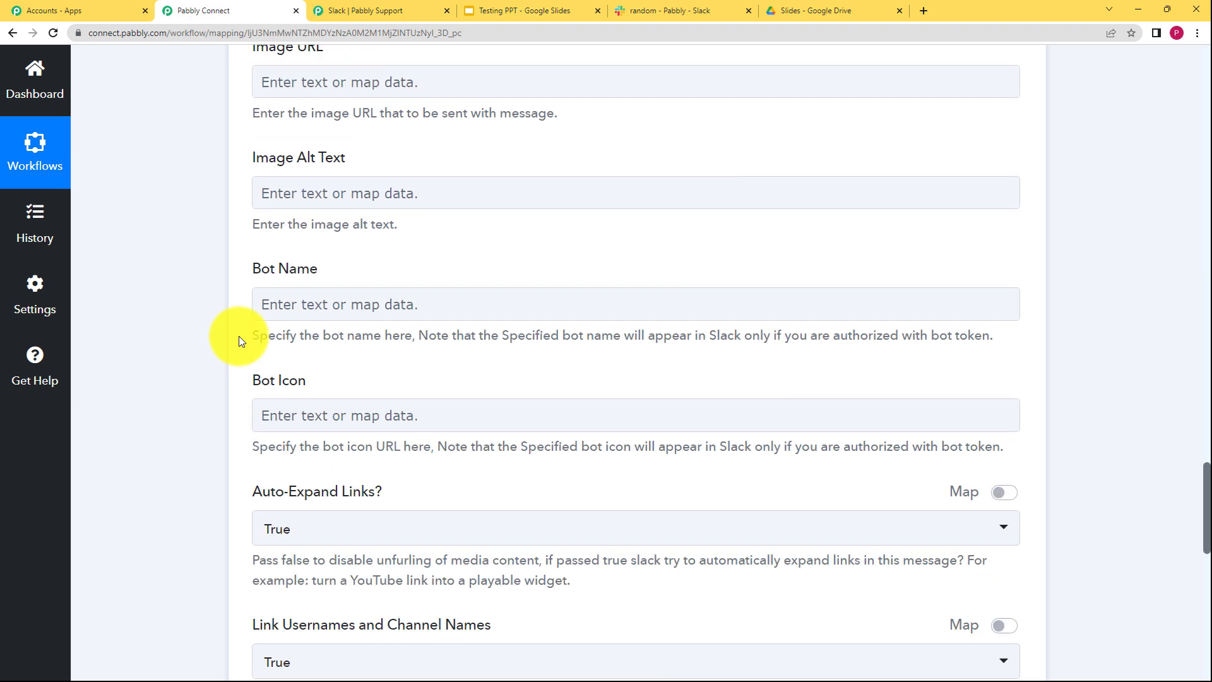
scroll(239, 336, "down", 5)
scroll(239, 336, "down", 5)
left_click(286, 437)
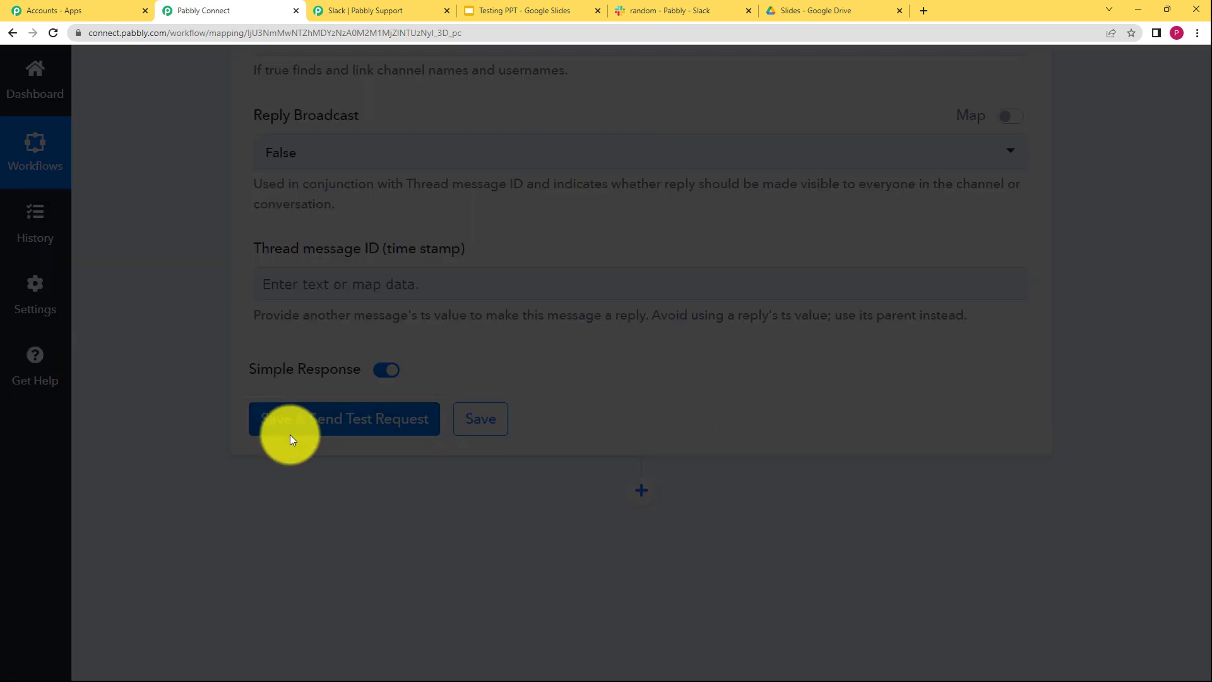
- Look through the Slack test response and save the Send Channel Message action
scroll(325, 470, "down", 3)
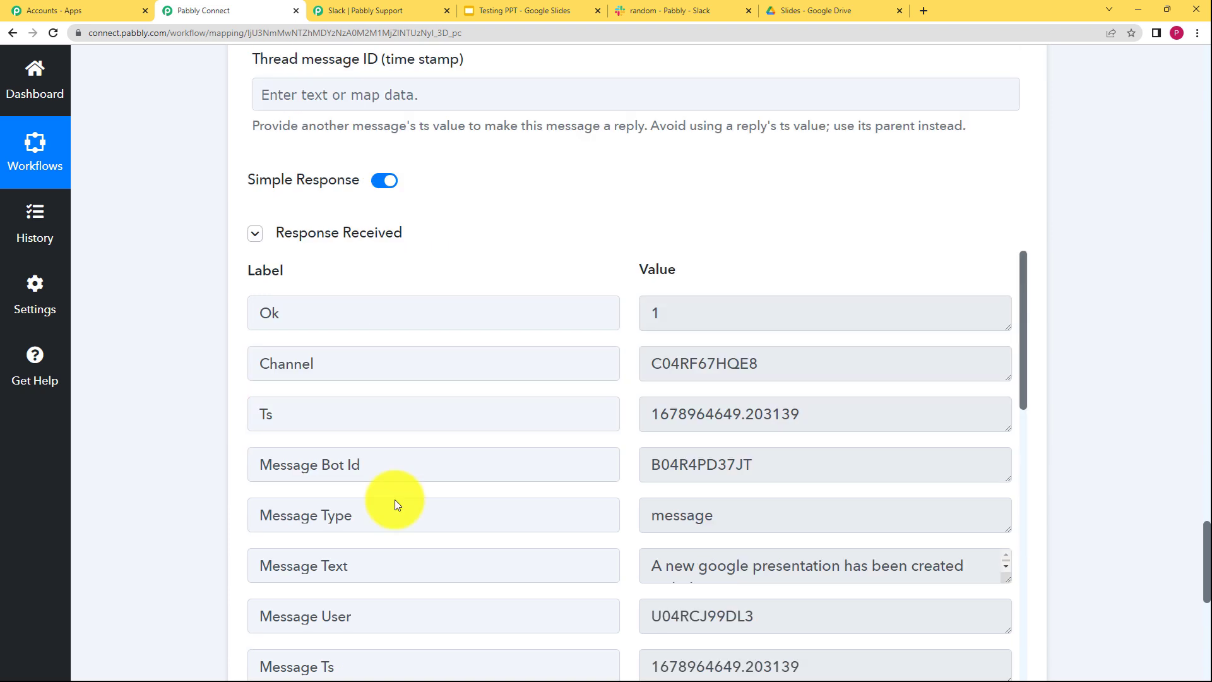
scroll(593, 396, "down", 5)
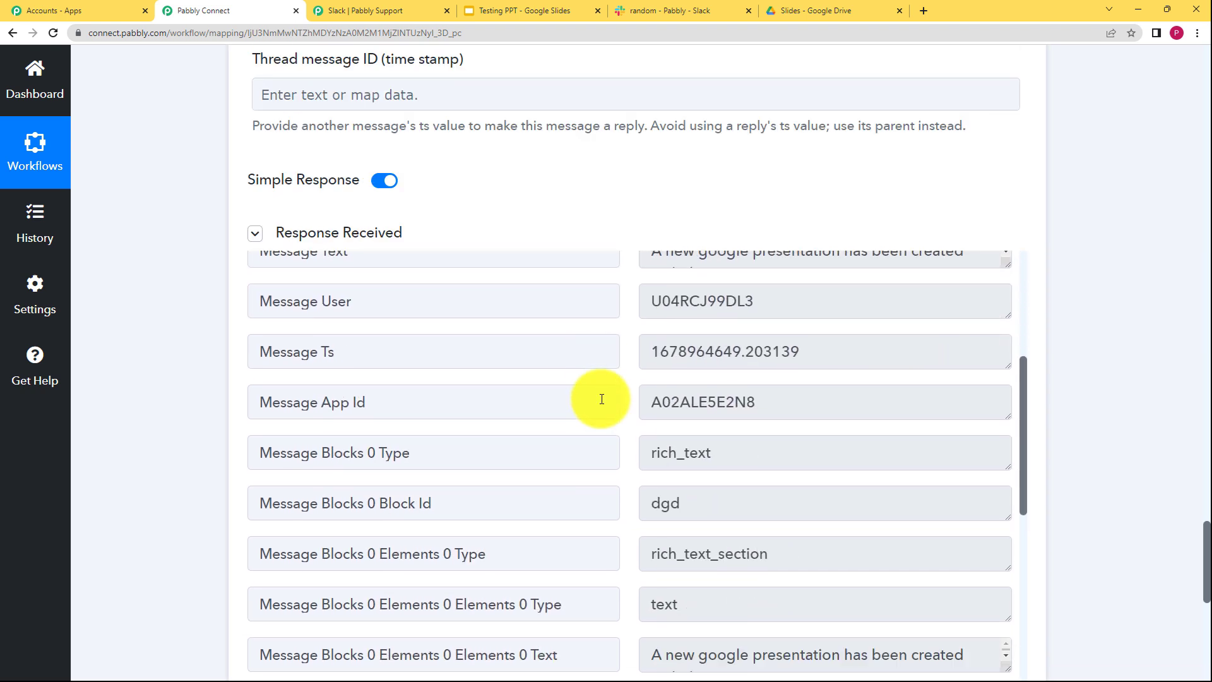
scroll(601, 399, "down", 10)
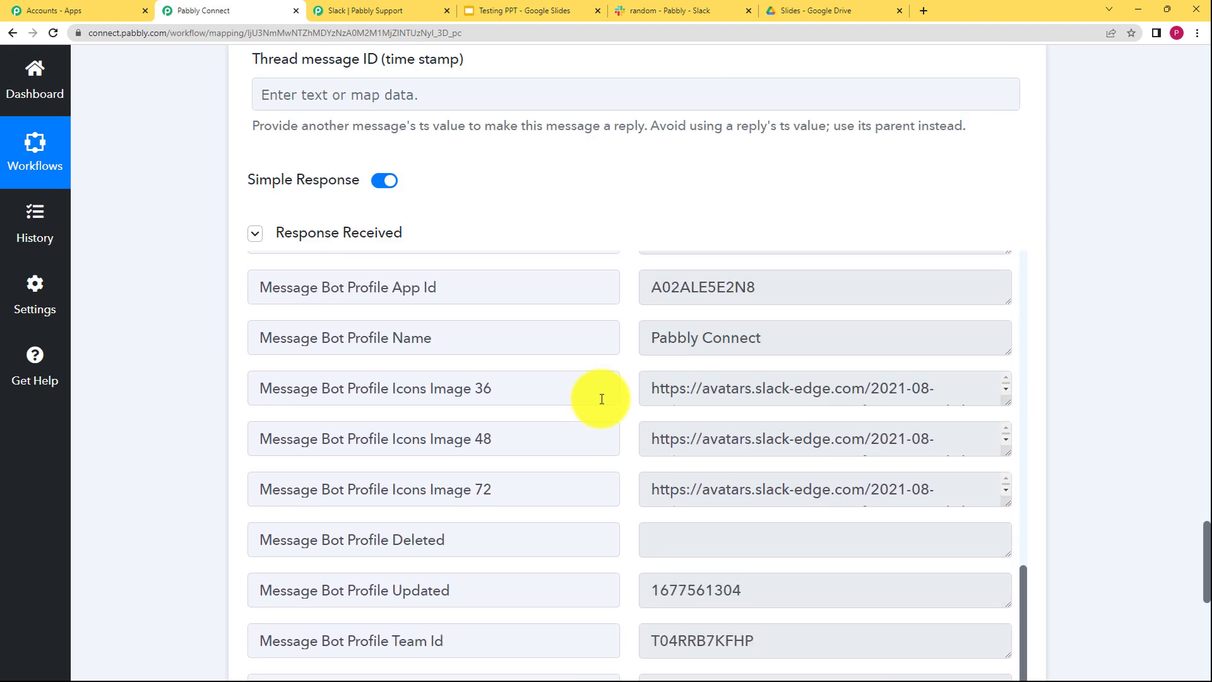
scroll(629, 435, "down", 8)
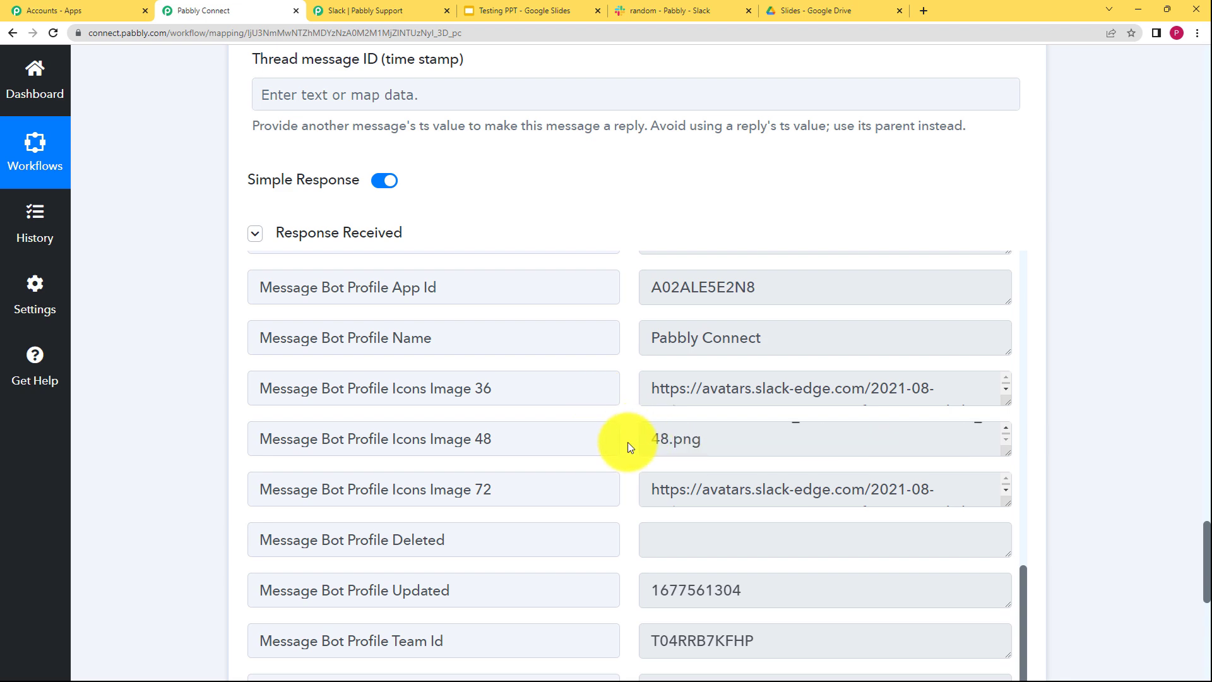
scroll(649, 373, "up", 12)
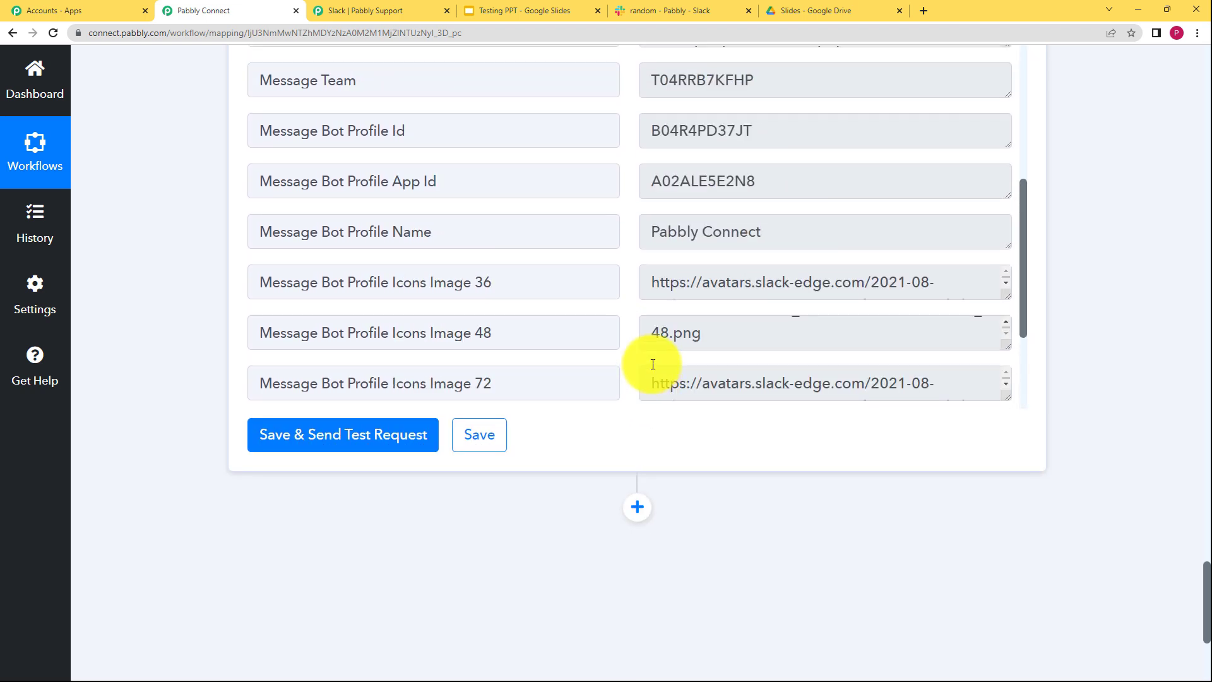
scroll(654, 358, "up", 6)
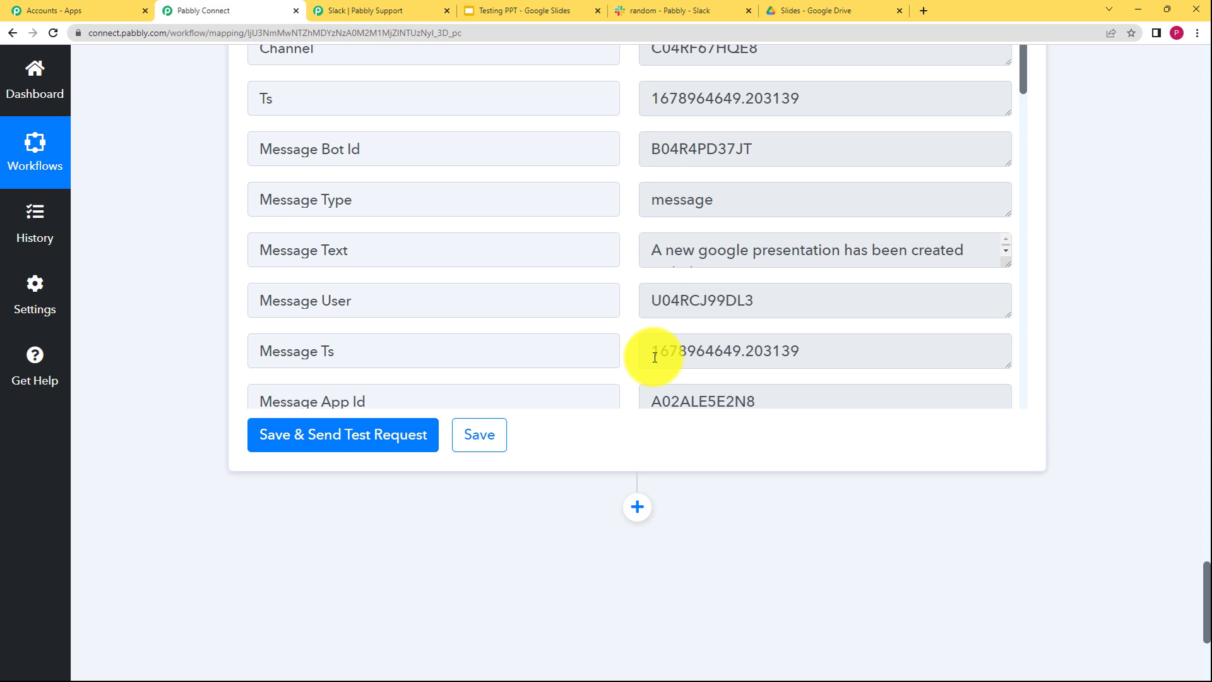
left_click(469, 451)
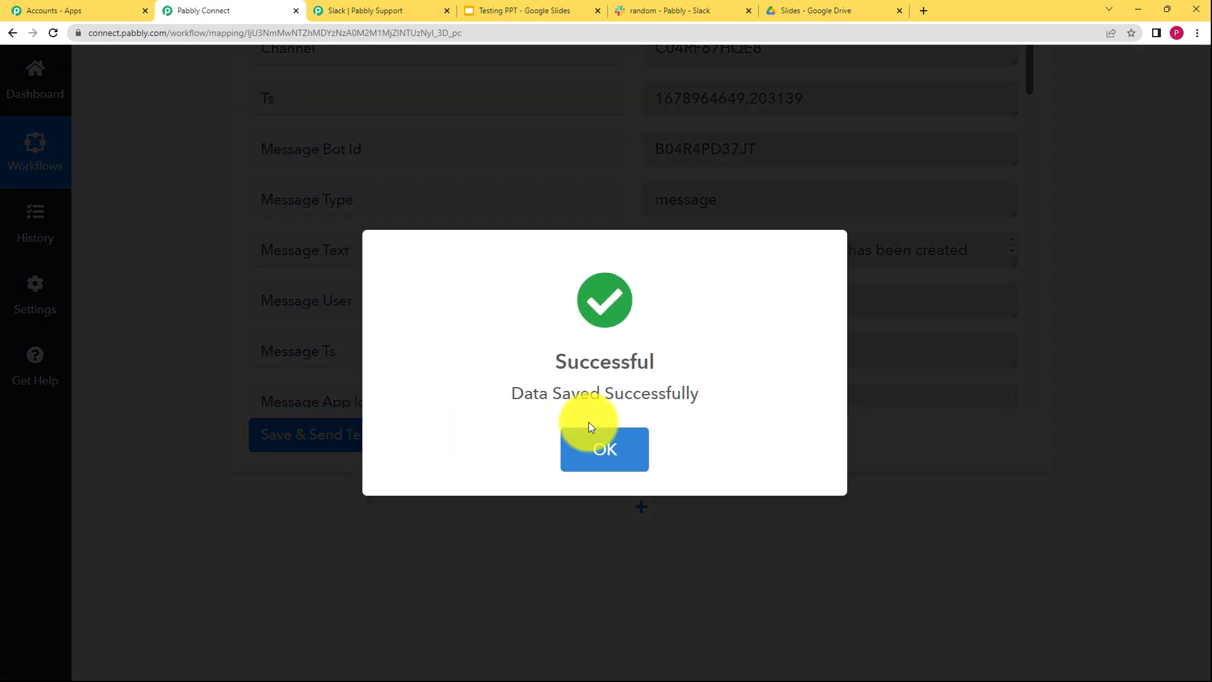
left_click(590, 423)
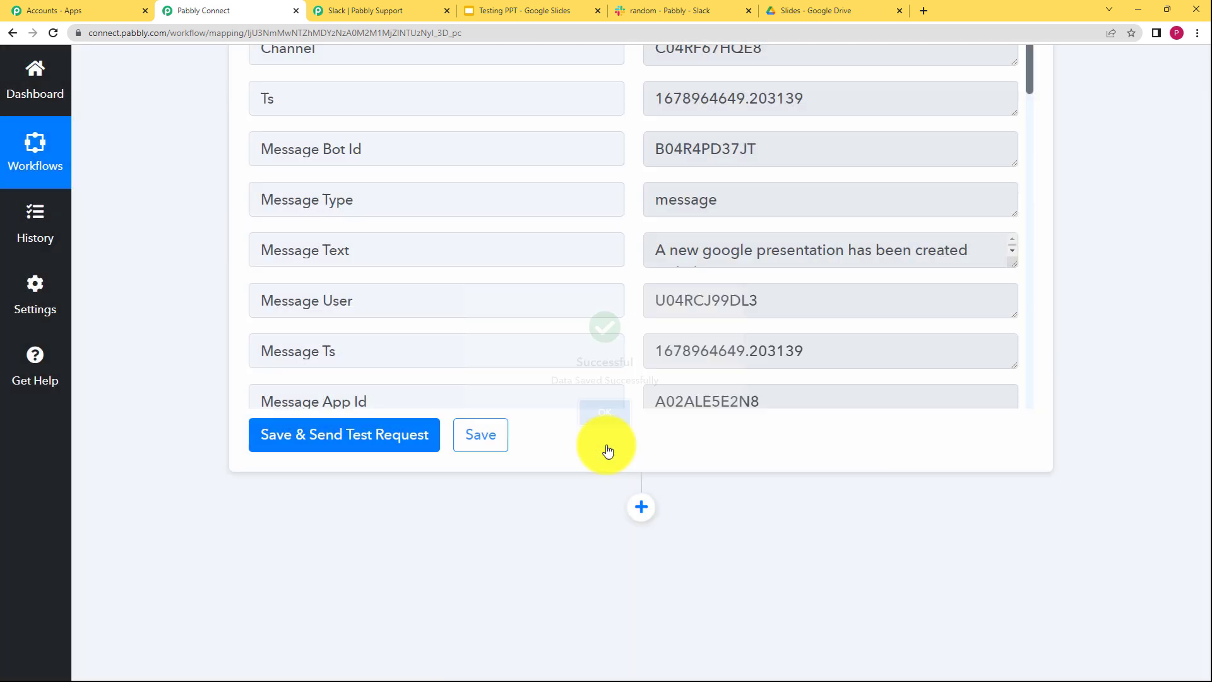
- Check the test message in Slack's random channel and the presentation files in the Google Drive Slides folder, returning to Pabbly Connect
left_click(669, 11)
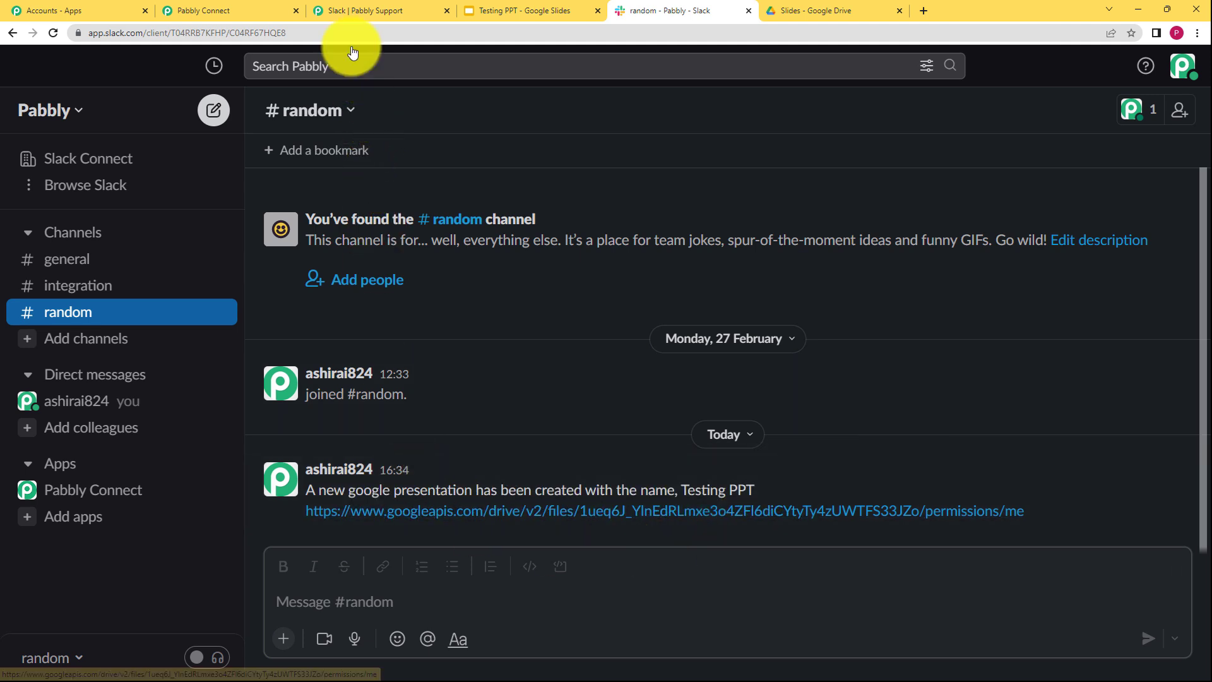
left_click(818, 10)
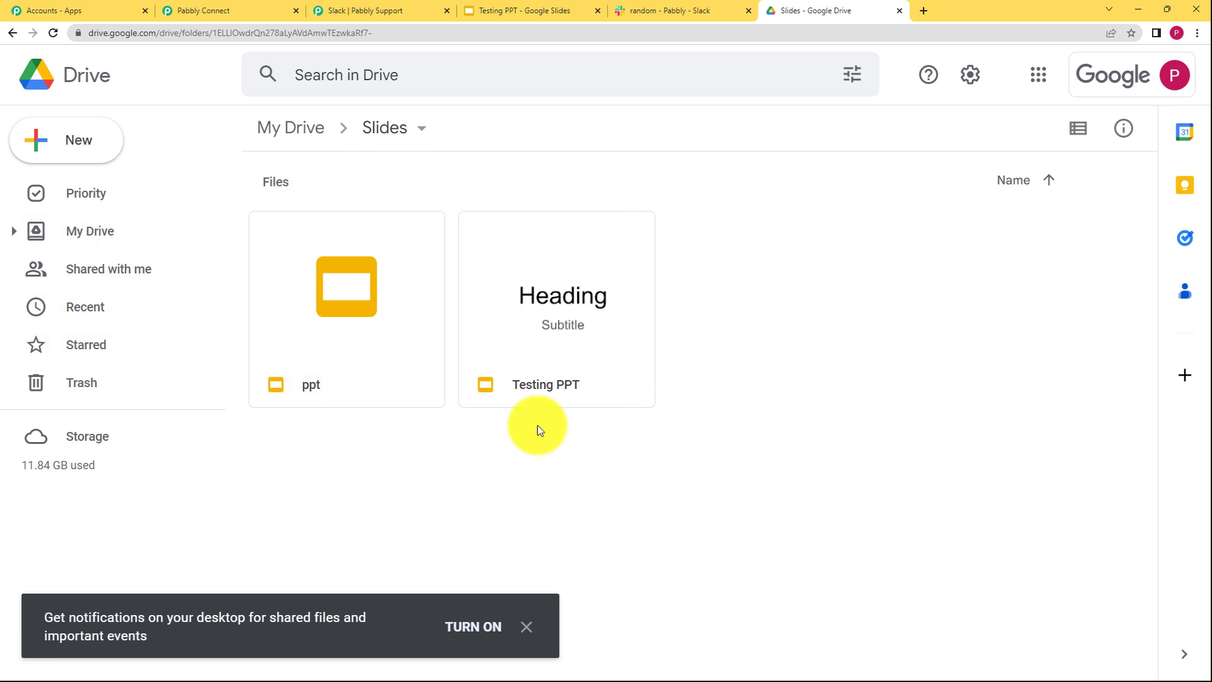
left_click(298, 5)
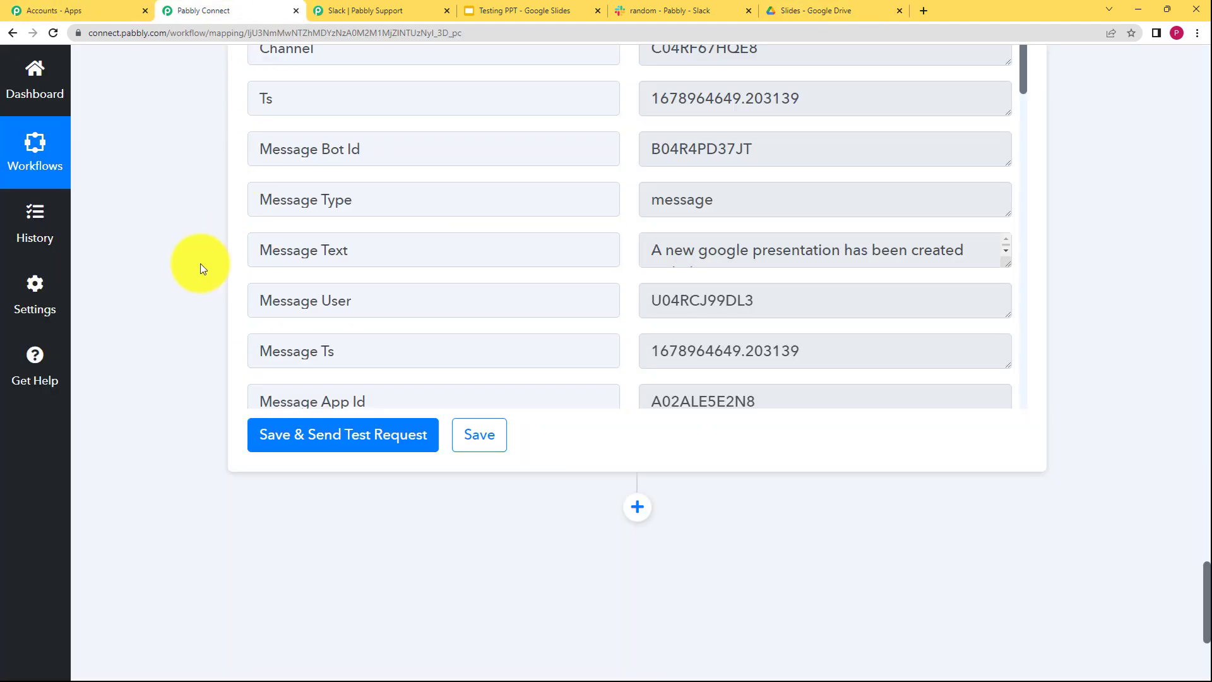
- Collapse the Slack, Filter and Google Drive steps to give an overview of the whole workflow
scroll(200, 265, "up", 10)
scroll(199, 264, "up", 20)
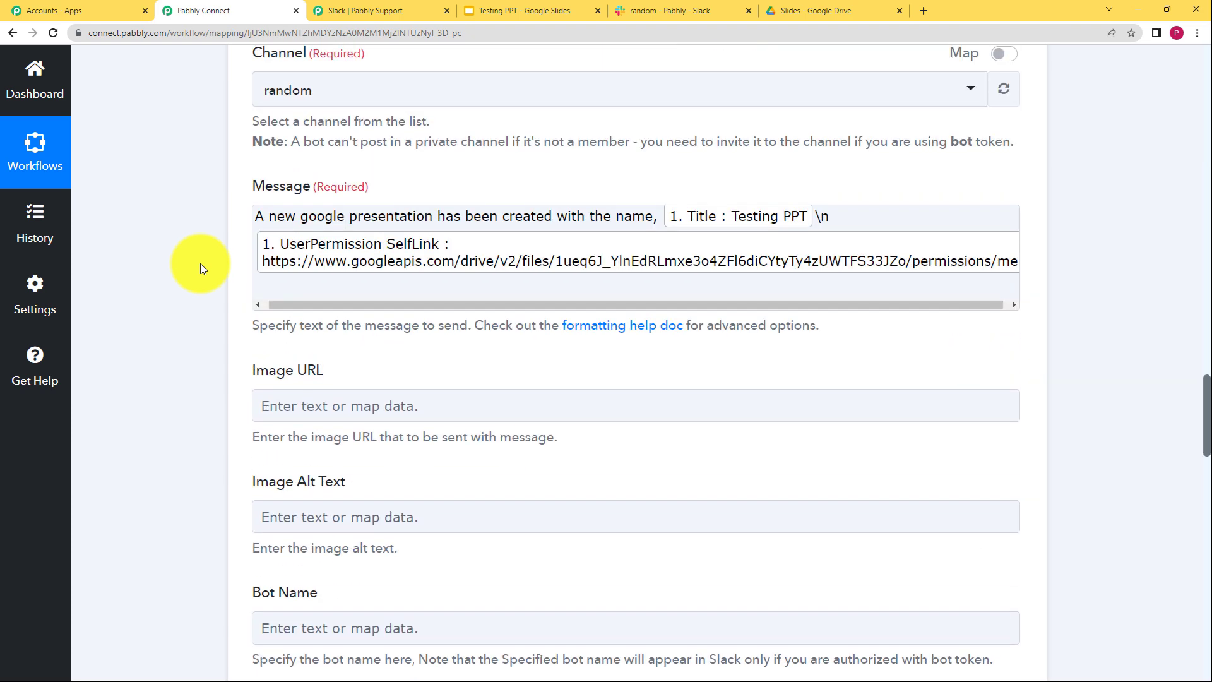
left_click(541, 364)
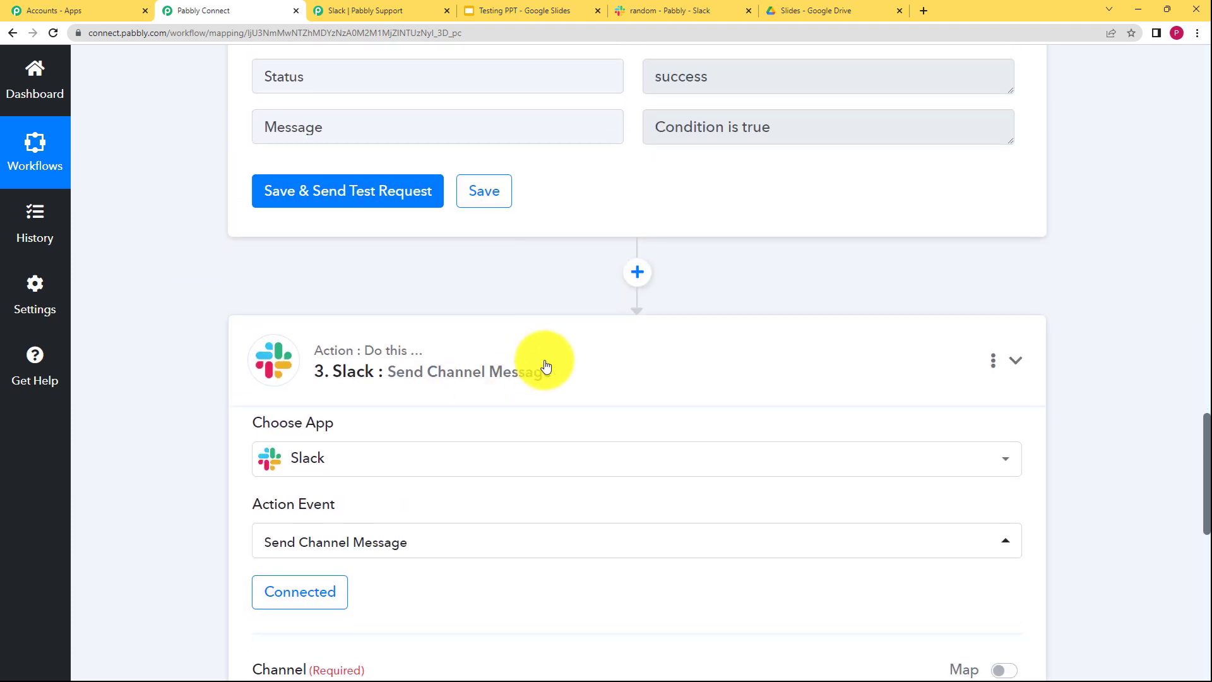
scroll(542, 366, "up", 10)
scroll(546, 366, "up", 15)
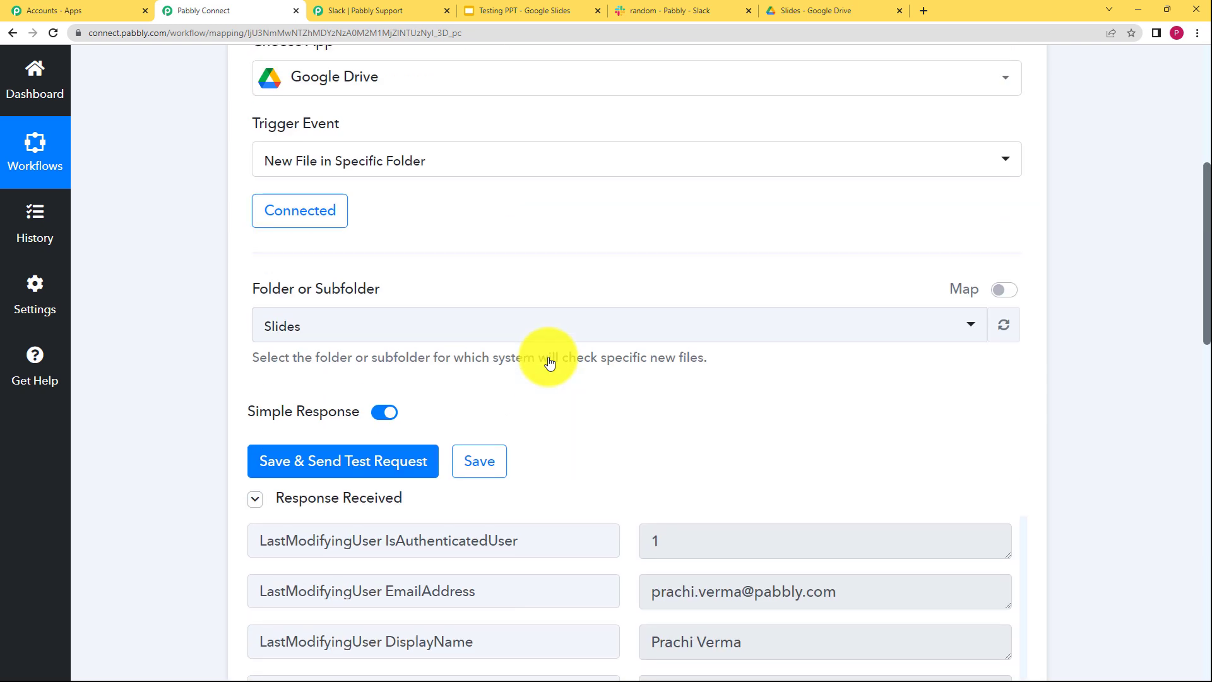
scroll(550, 361, "up", 5)
left_click(547, 349)
scroll(178, 392, "down", 3)
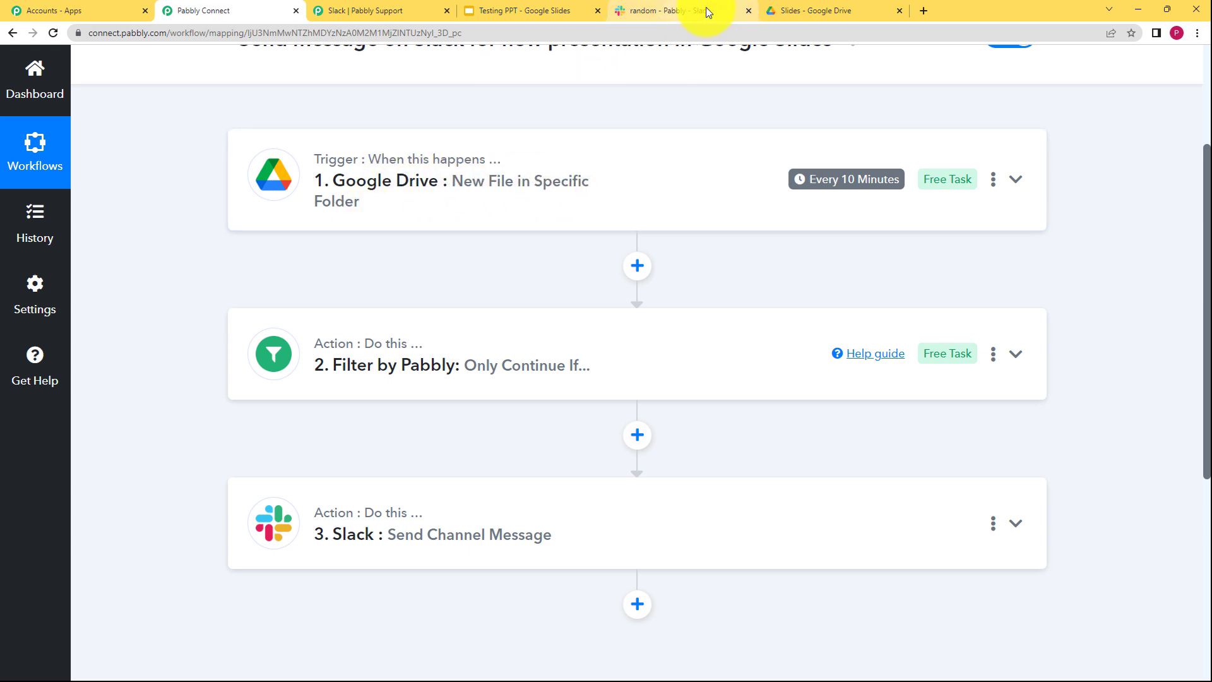
- View the Testing PPT presentation in Google Slides and return to the Pabbly Connect workflow overview
left_click(554, 10)
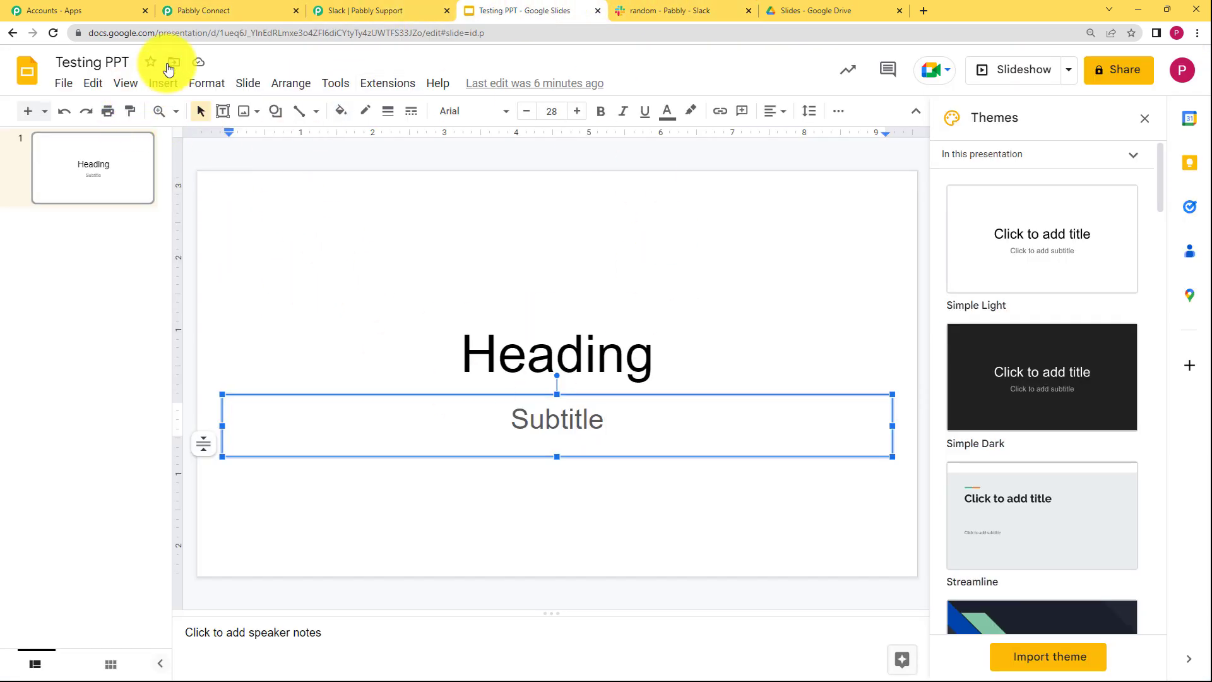
left_click(255, 8)
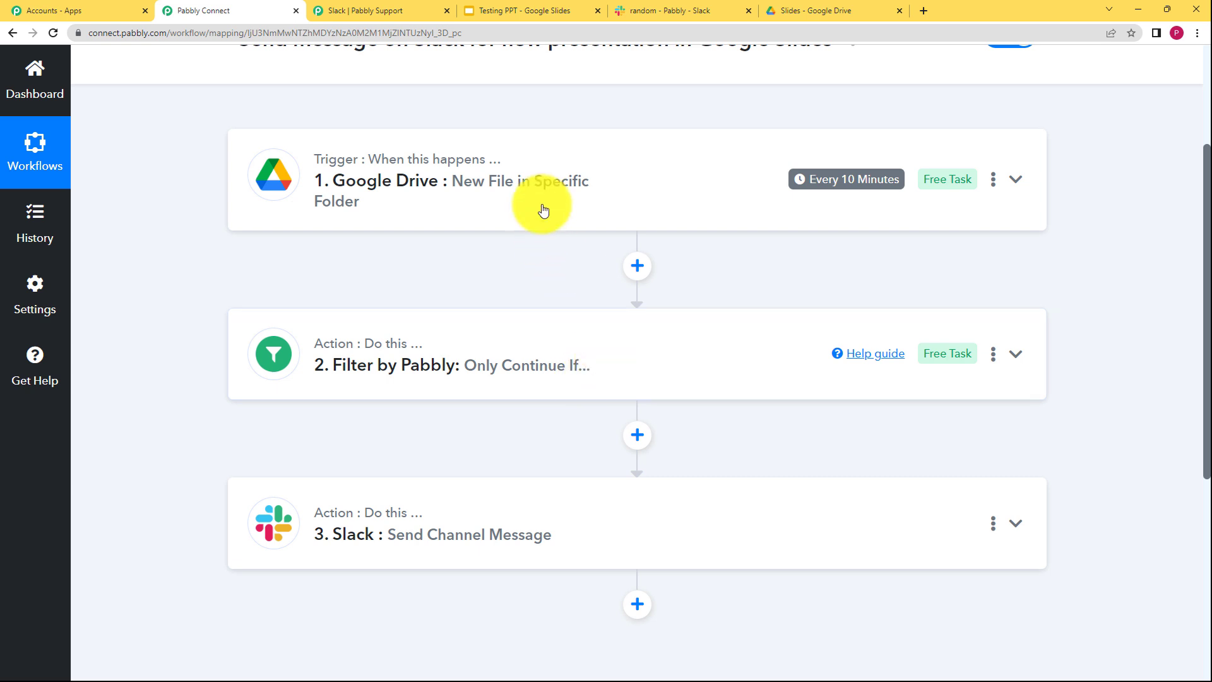
mouse_move(584, 380)
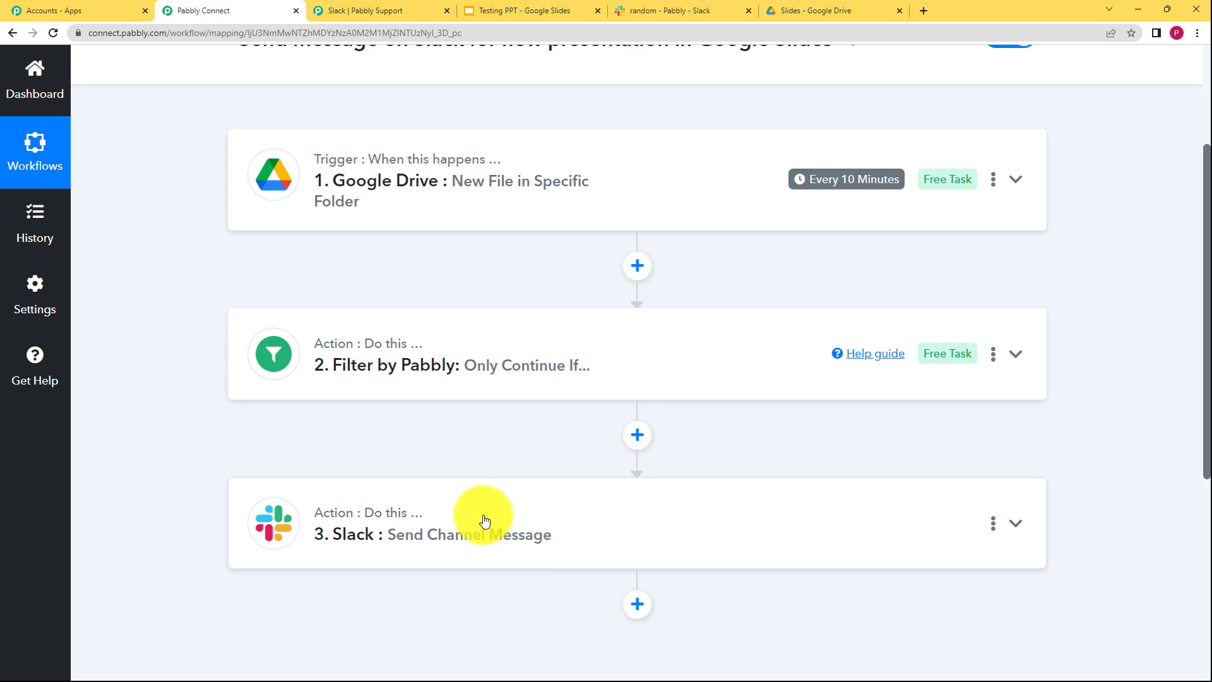
- Expand the Slack action and compare its message mapping and test response with the message posted in Slack's random channel
scroll(126, 400, "down", 3)
left_click(381, 359)
scroll(209, 513, "down", 4)
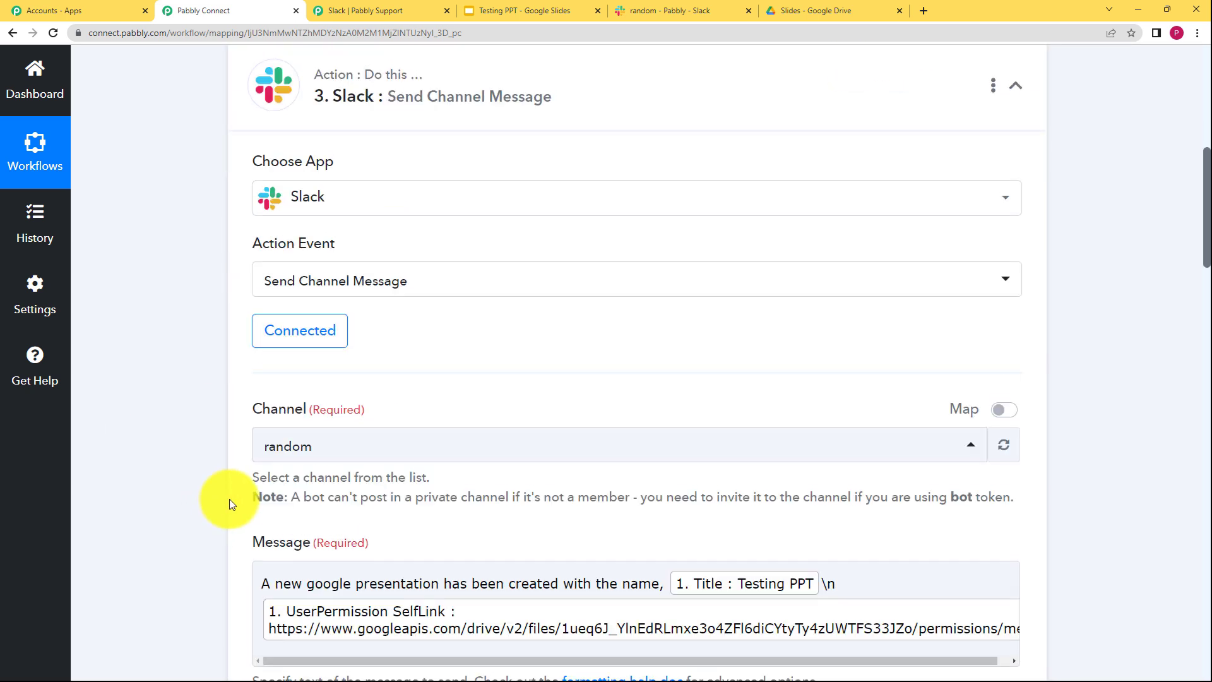
scroll(218, 523, "down", 2)
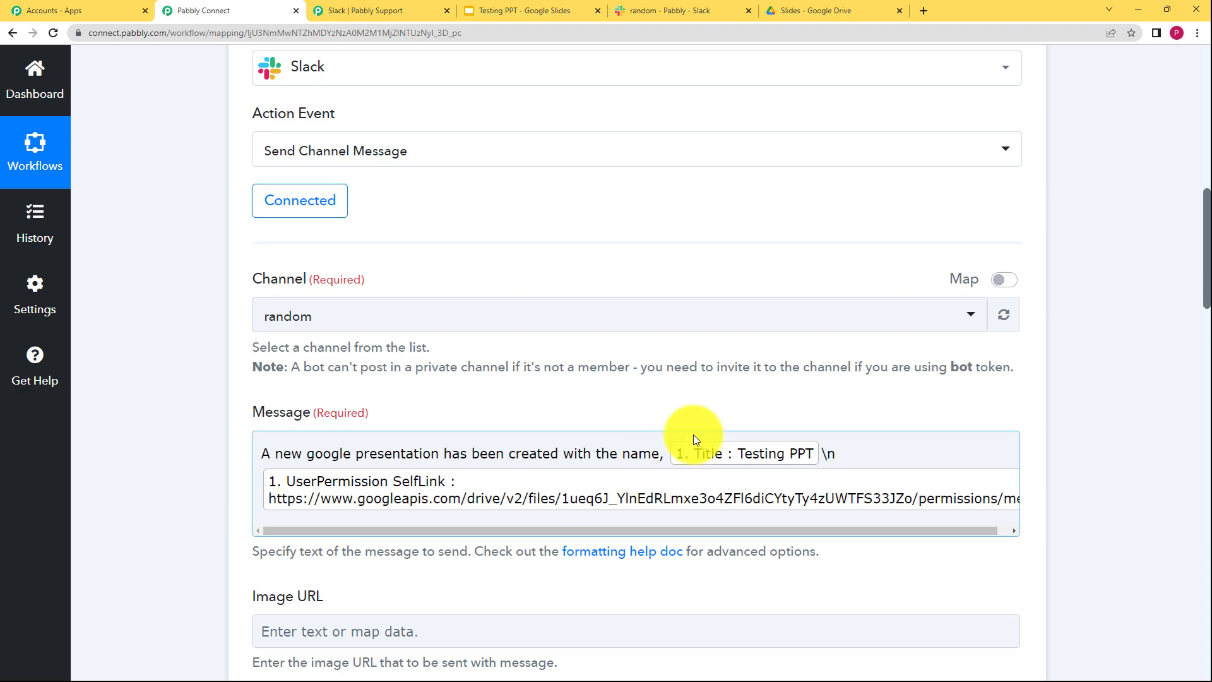
scroll(198, 391, "down", 12)
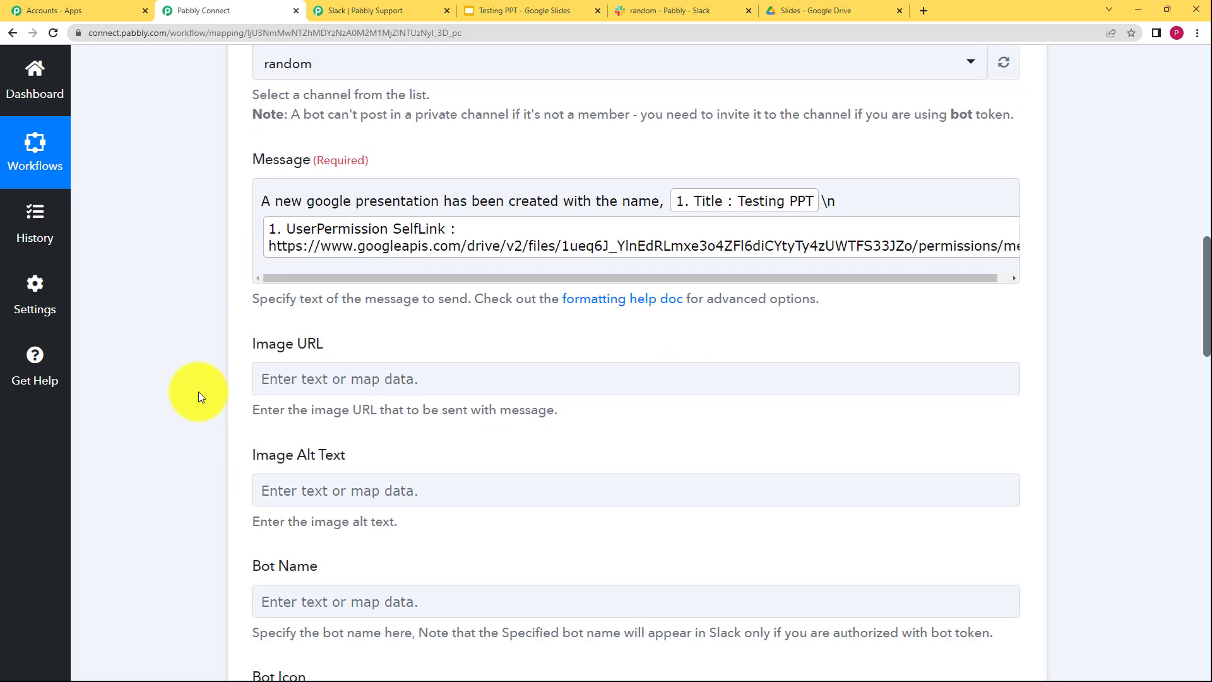
scroll(198, 392, "down", 8)
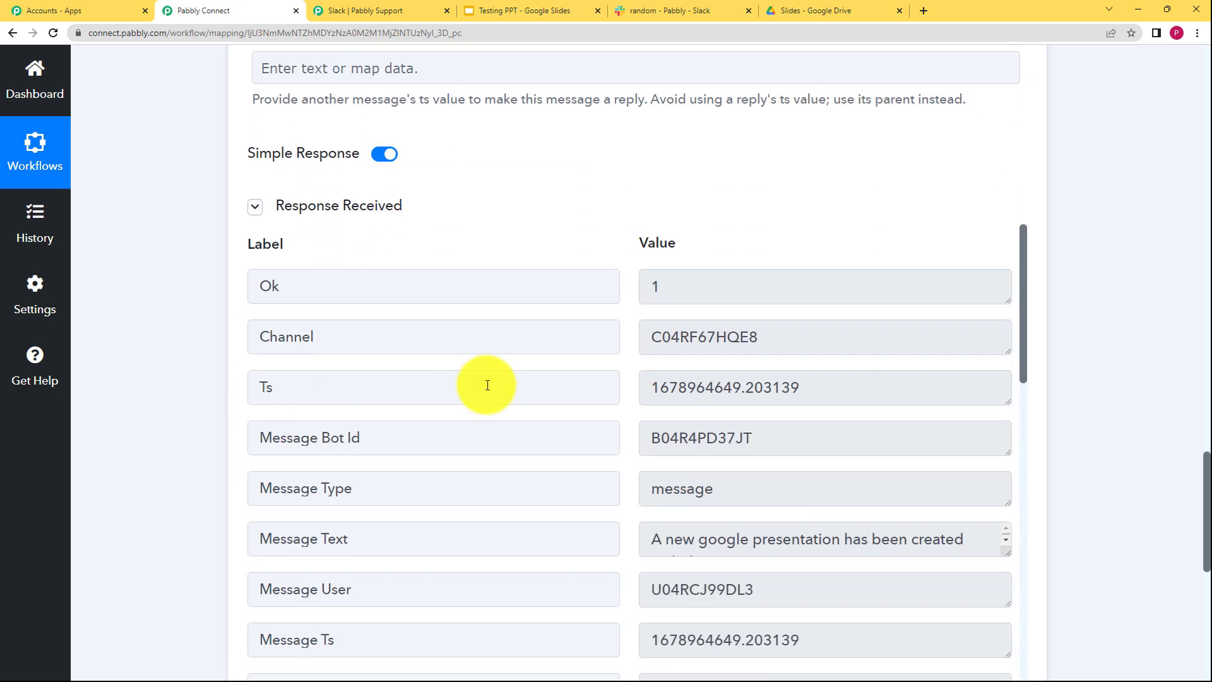
left_click(631, 10)
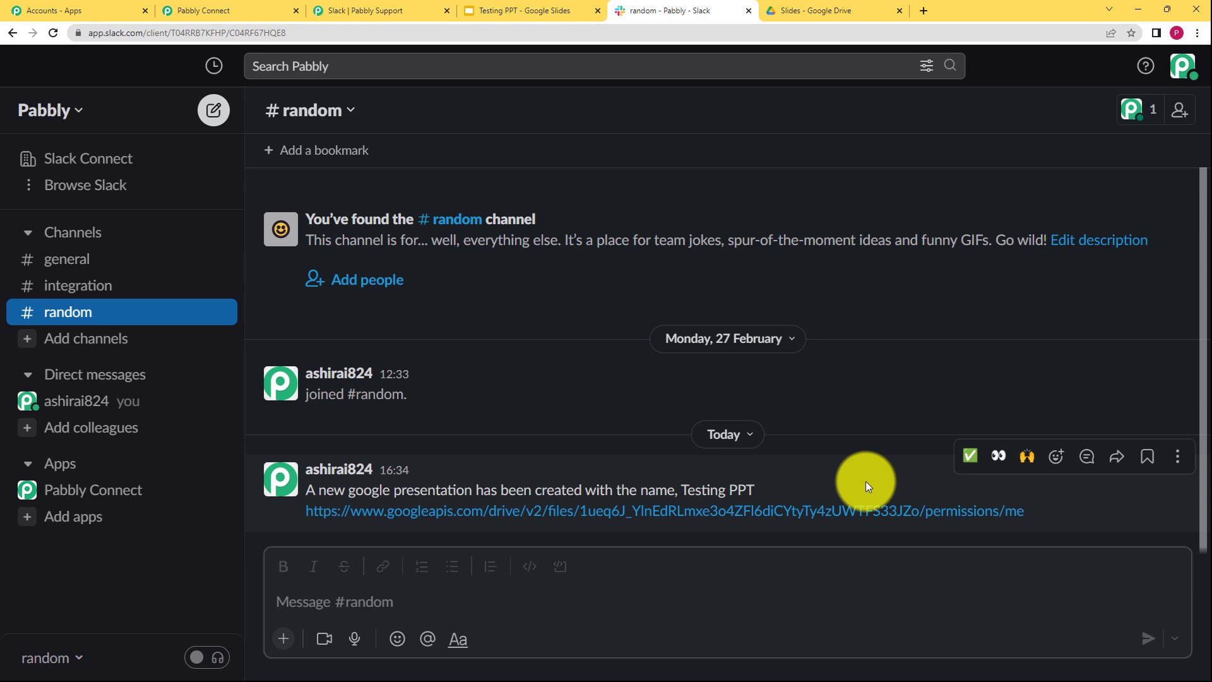
left_click(223, 6)
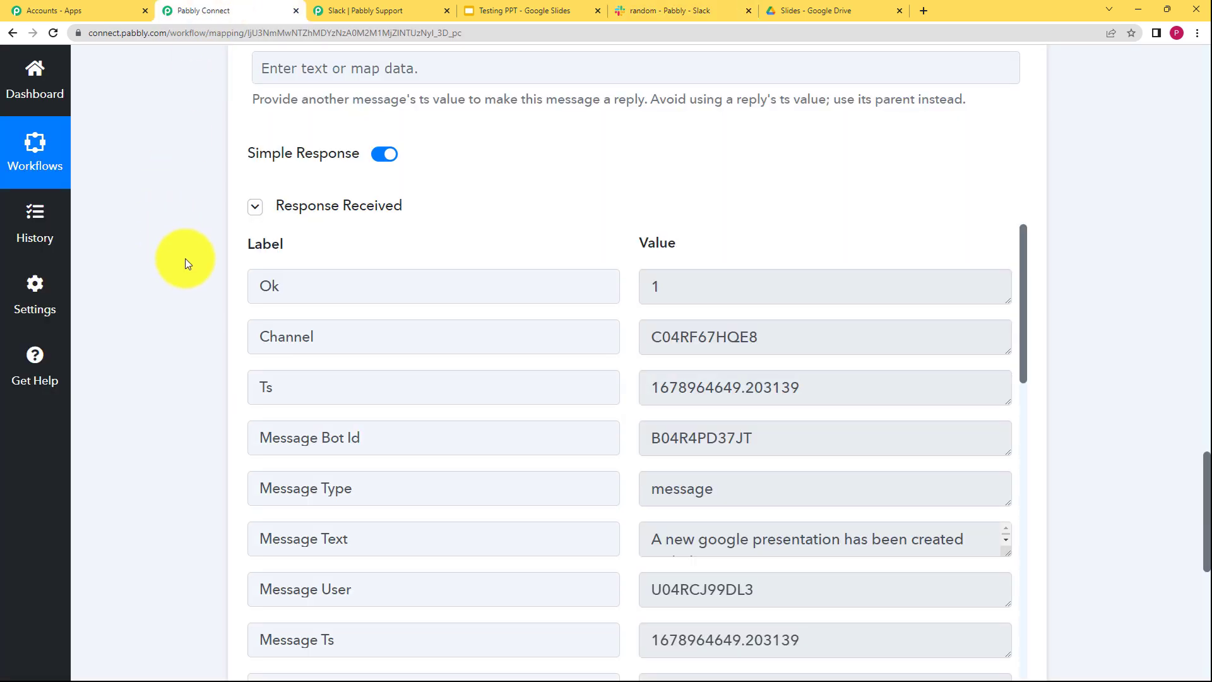